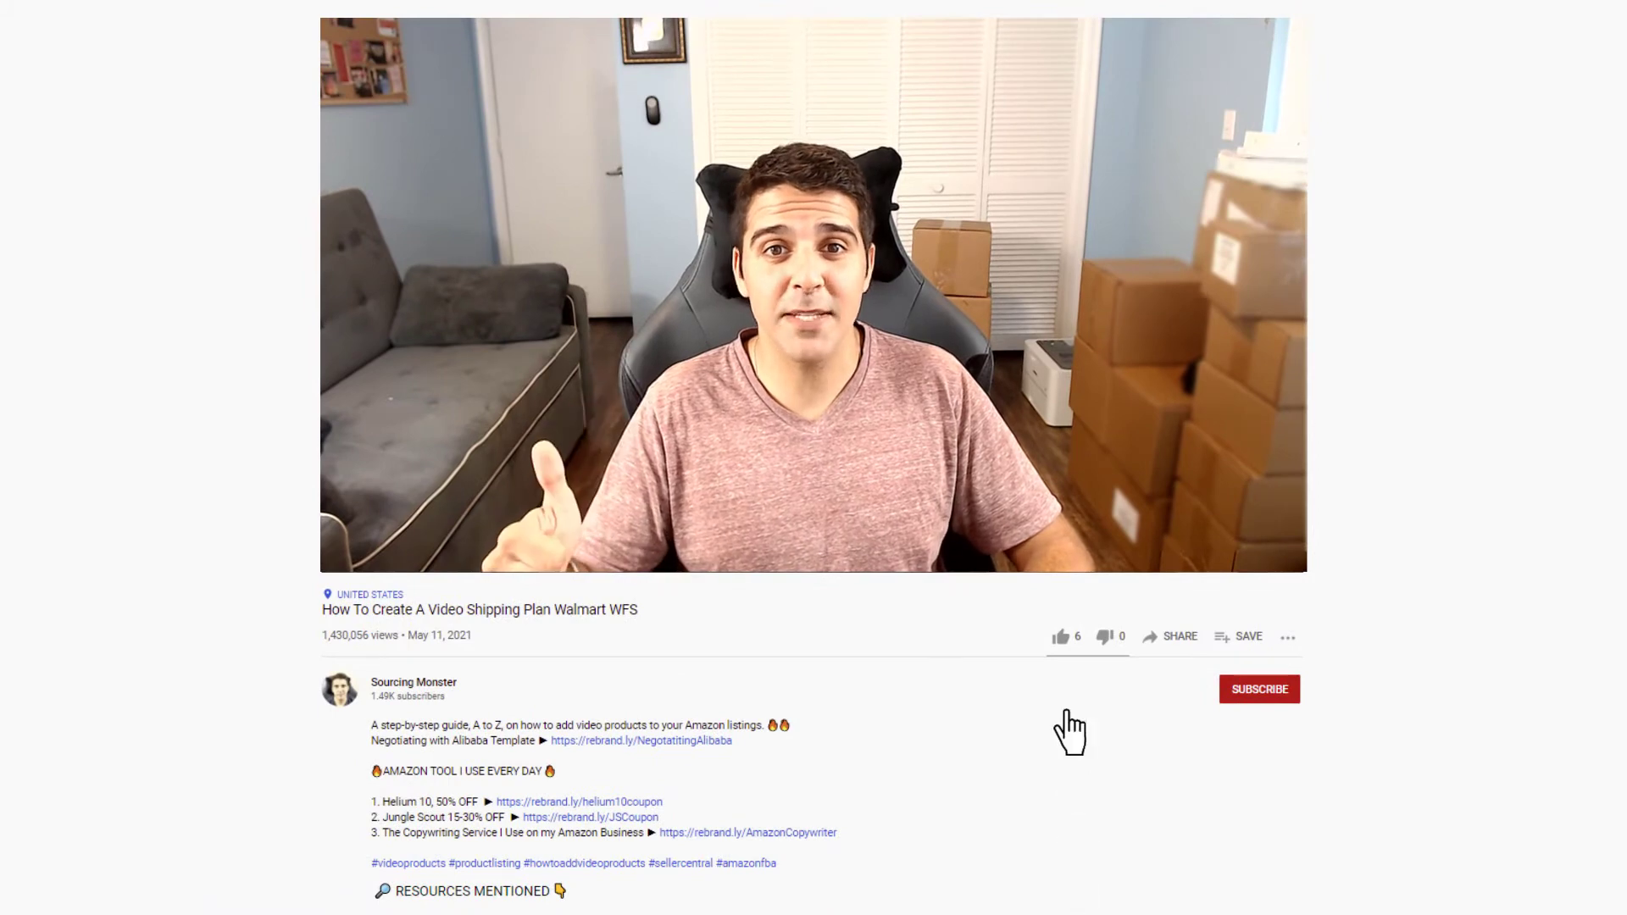
# Step: Like the Walmart WFS shipping plan video and subscribe to its channel
pyautogui.click(1060, 638)
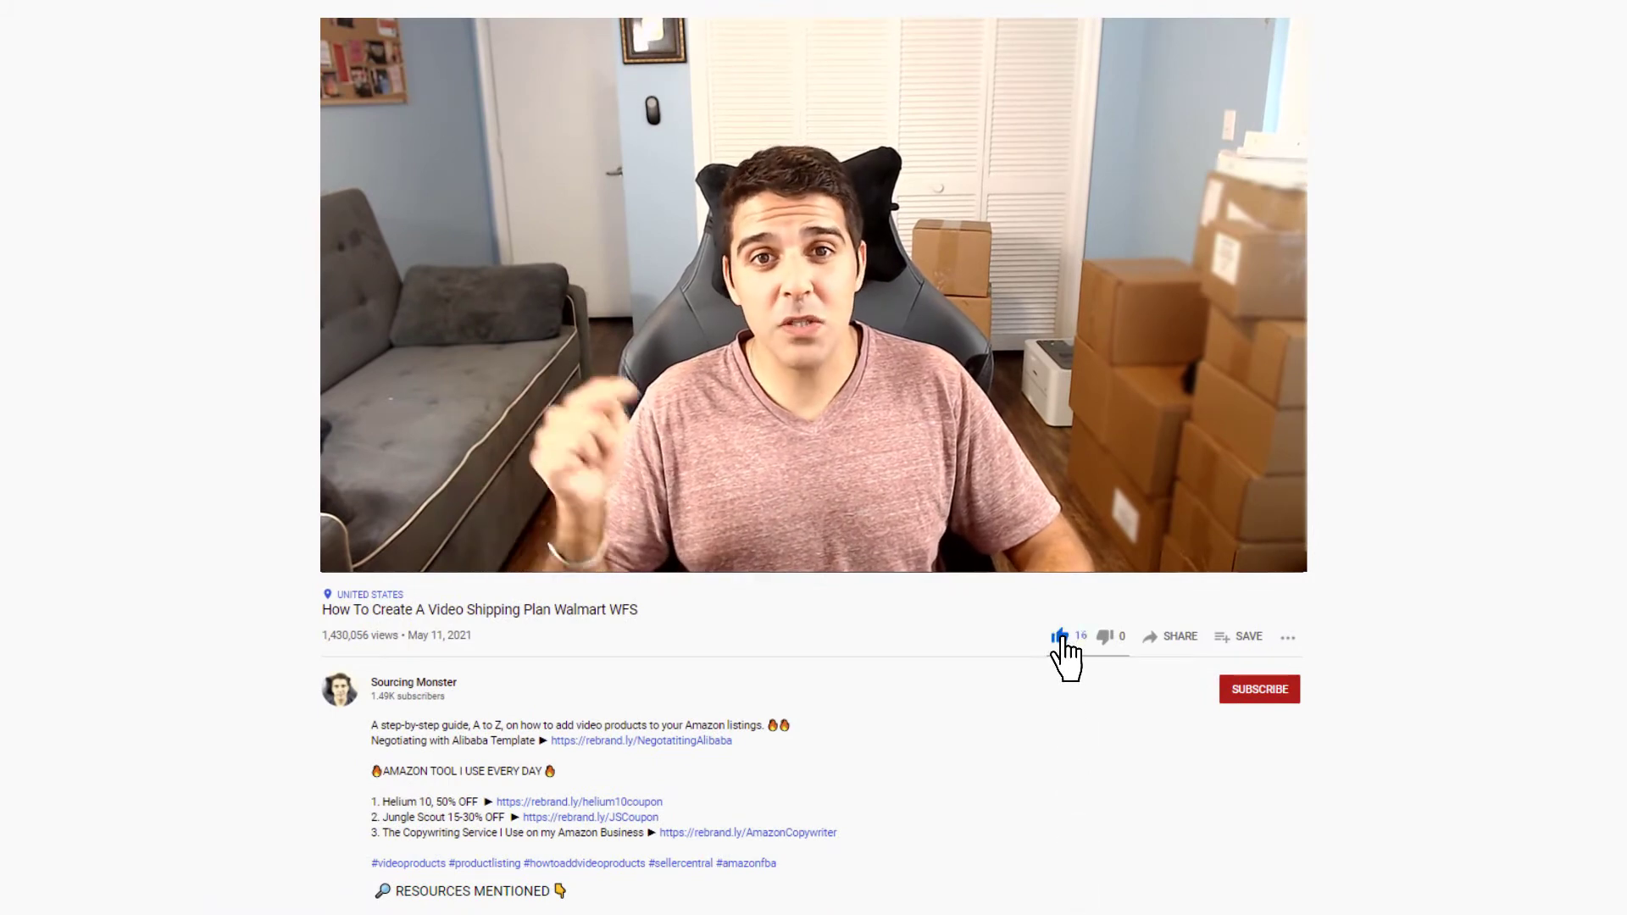
pyautogui.click(1277, 691)
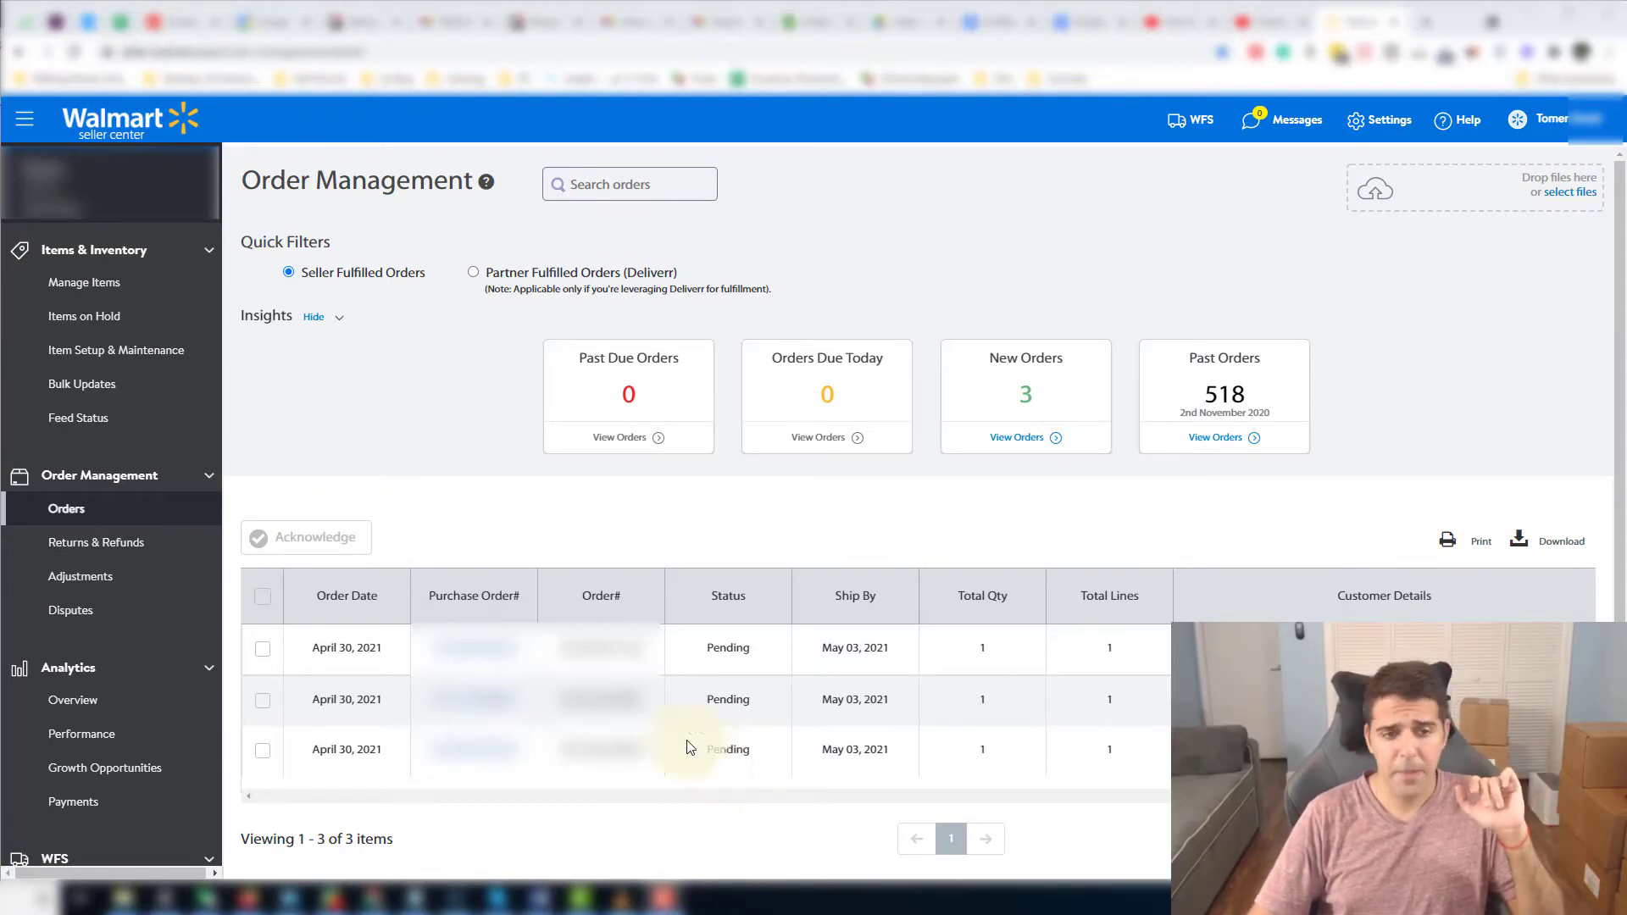
pyautogui.scroll(-3, 508, 599)
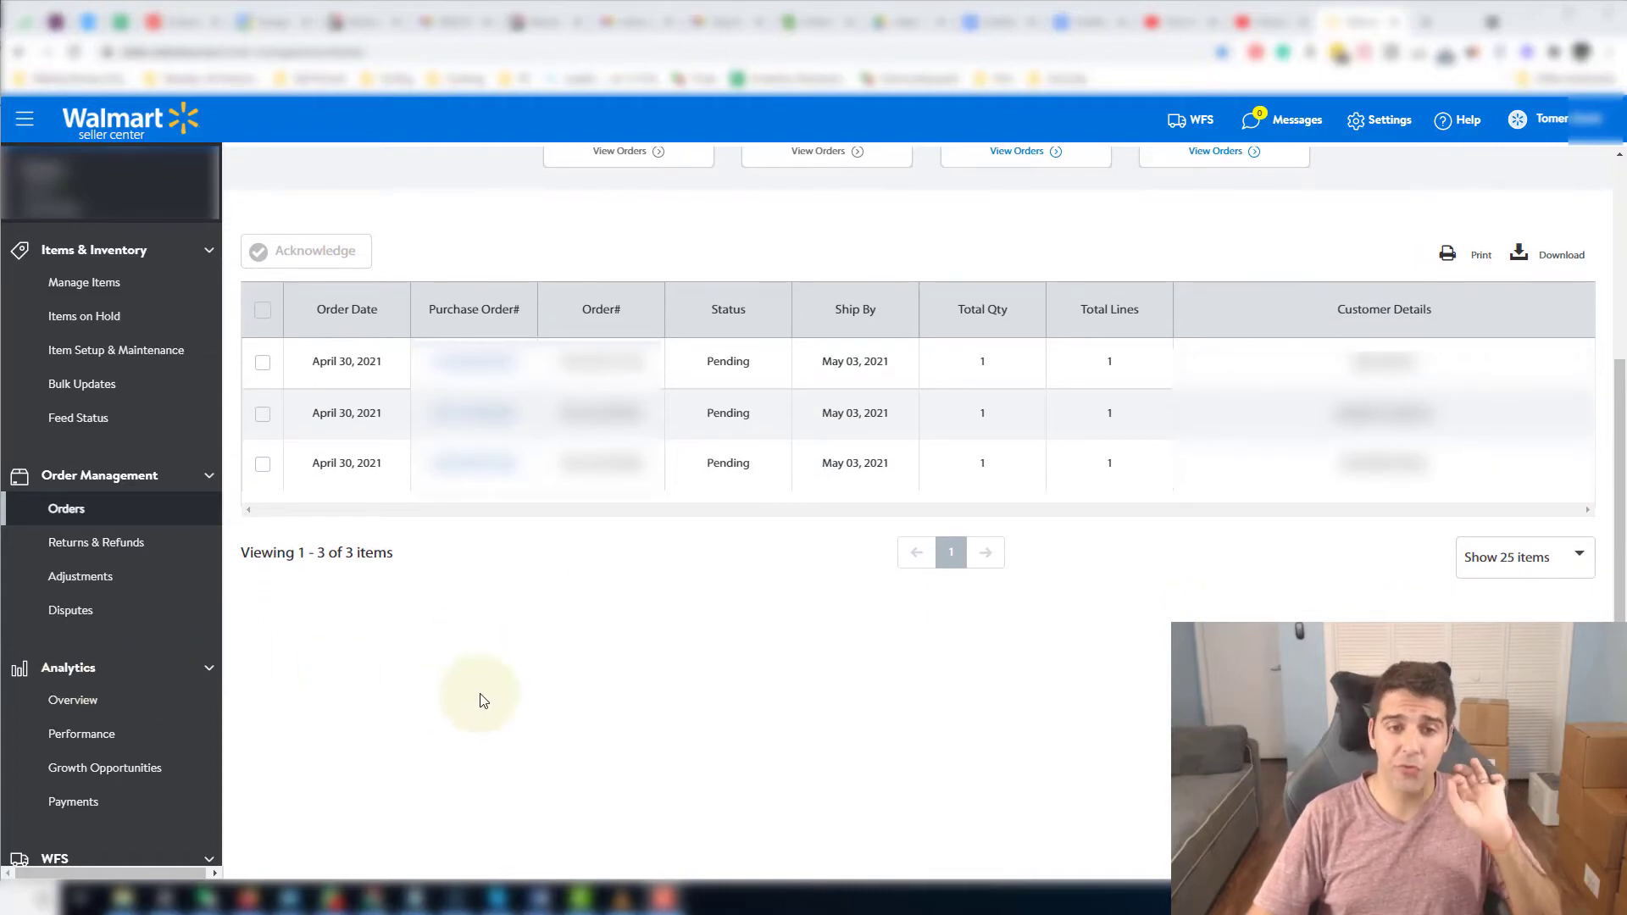
pyautogui.scroll(3, 480, 699)
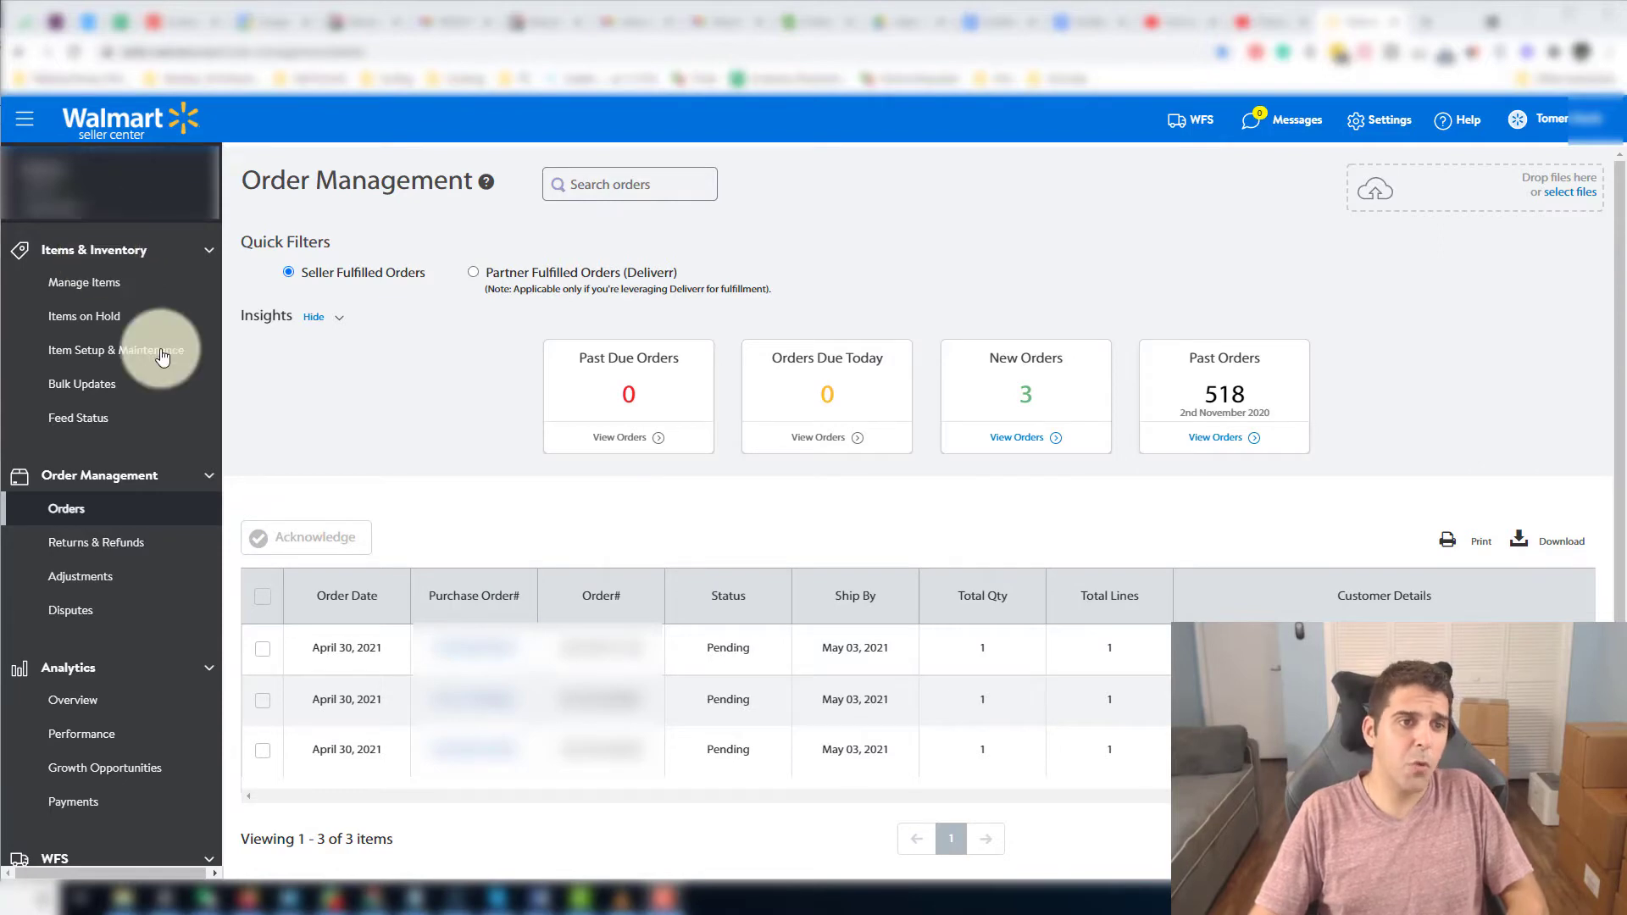
# Step: Start the Add/Convert Single Item to WFS form under Walmart Fulfilled Items, then cancel it
pyautogui.click(100, 349)
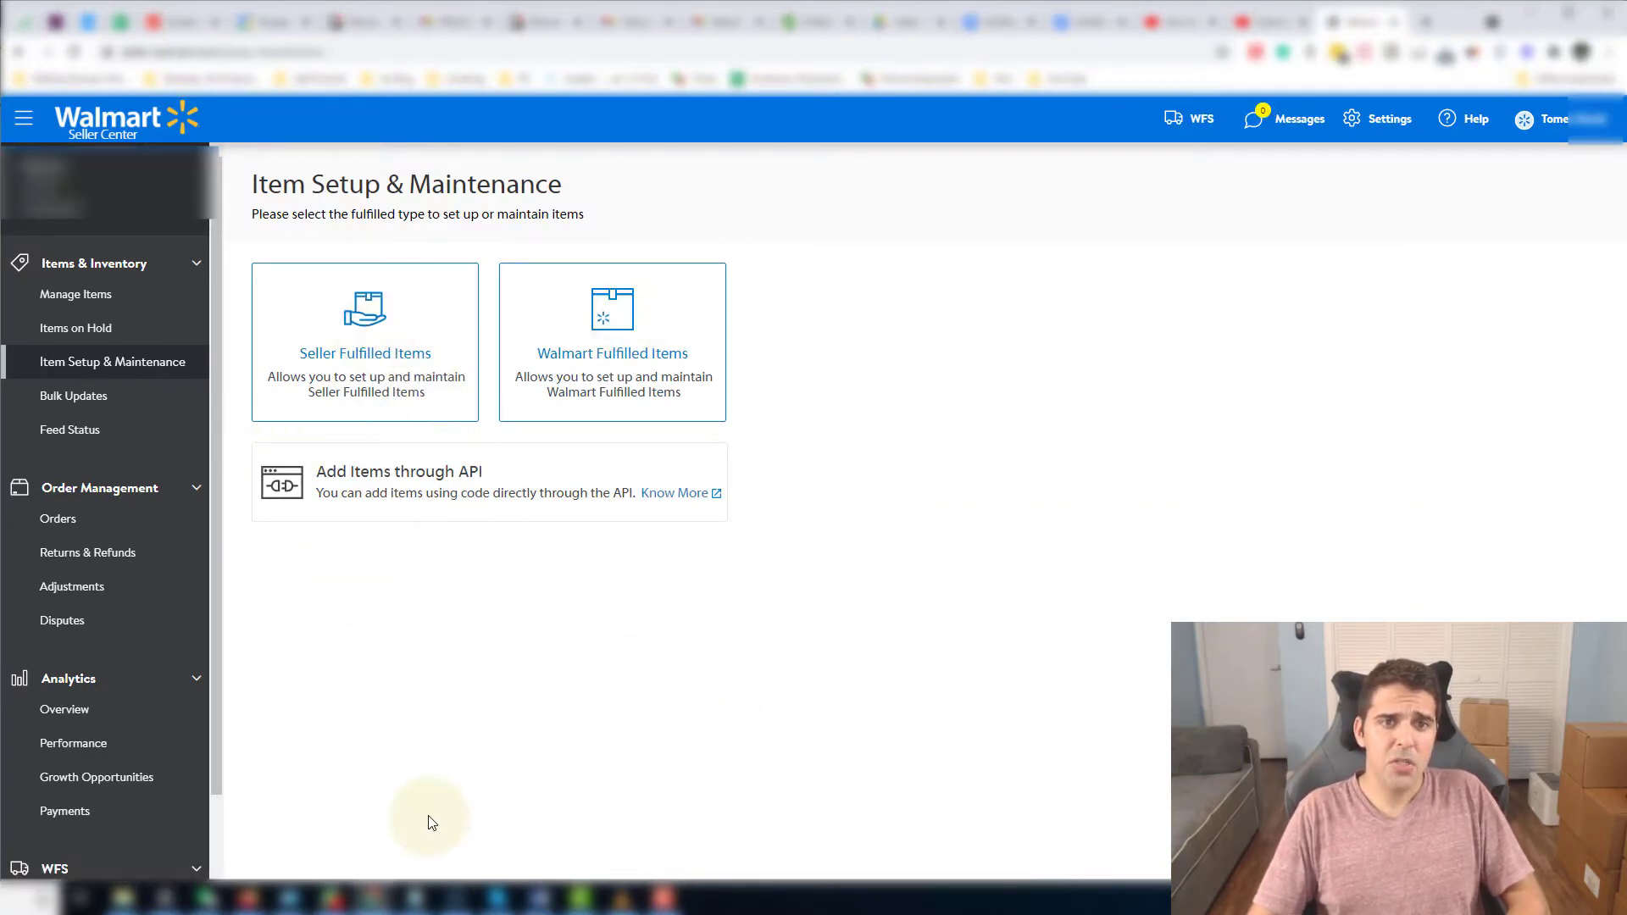
pyautogui.click(573, 392)
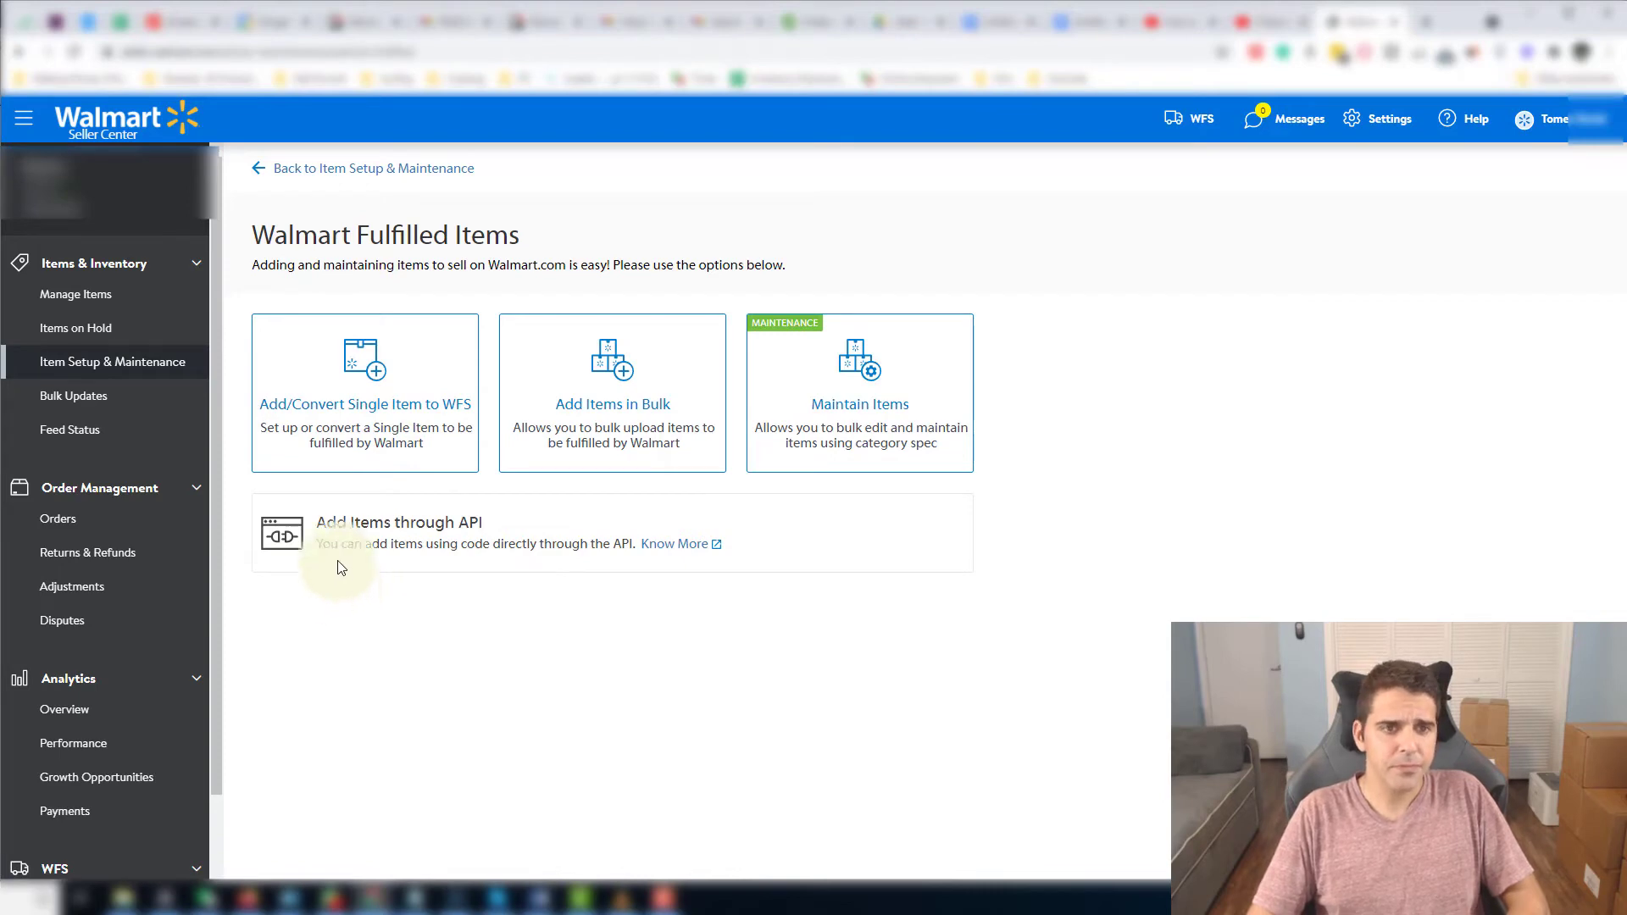
pyautogui.click(356, 434)
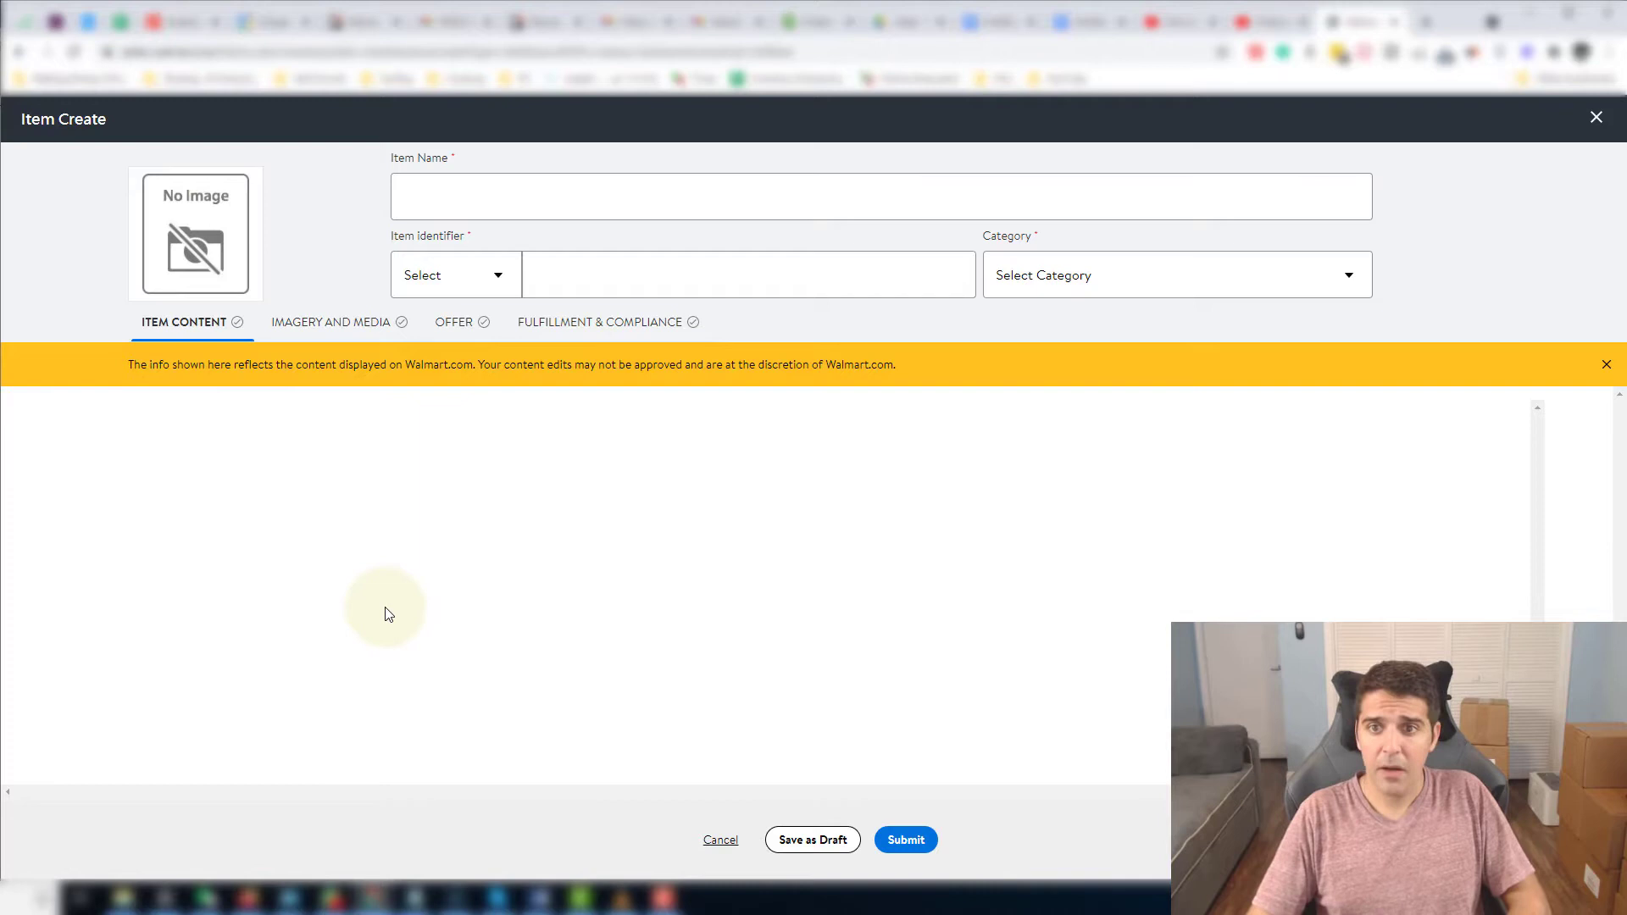
pyautogui.click(1596, 119)
pyautogui.click(912, 540)
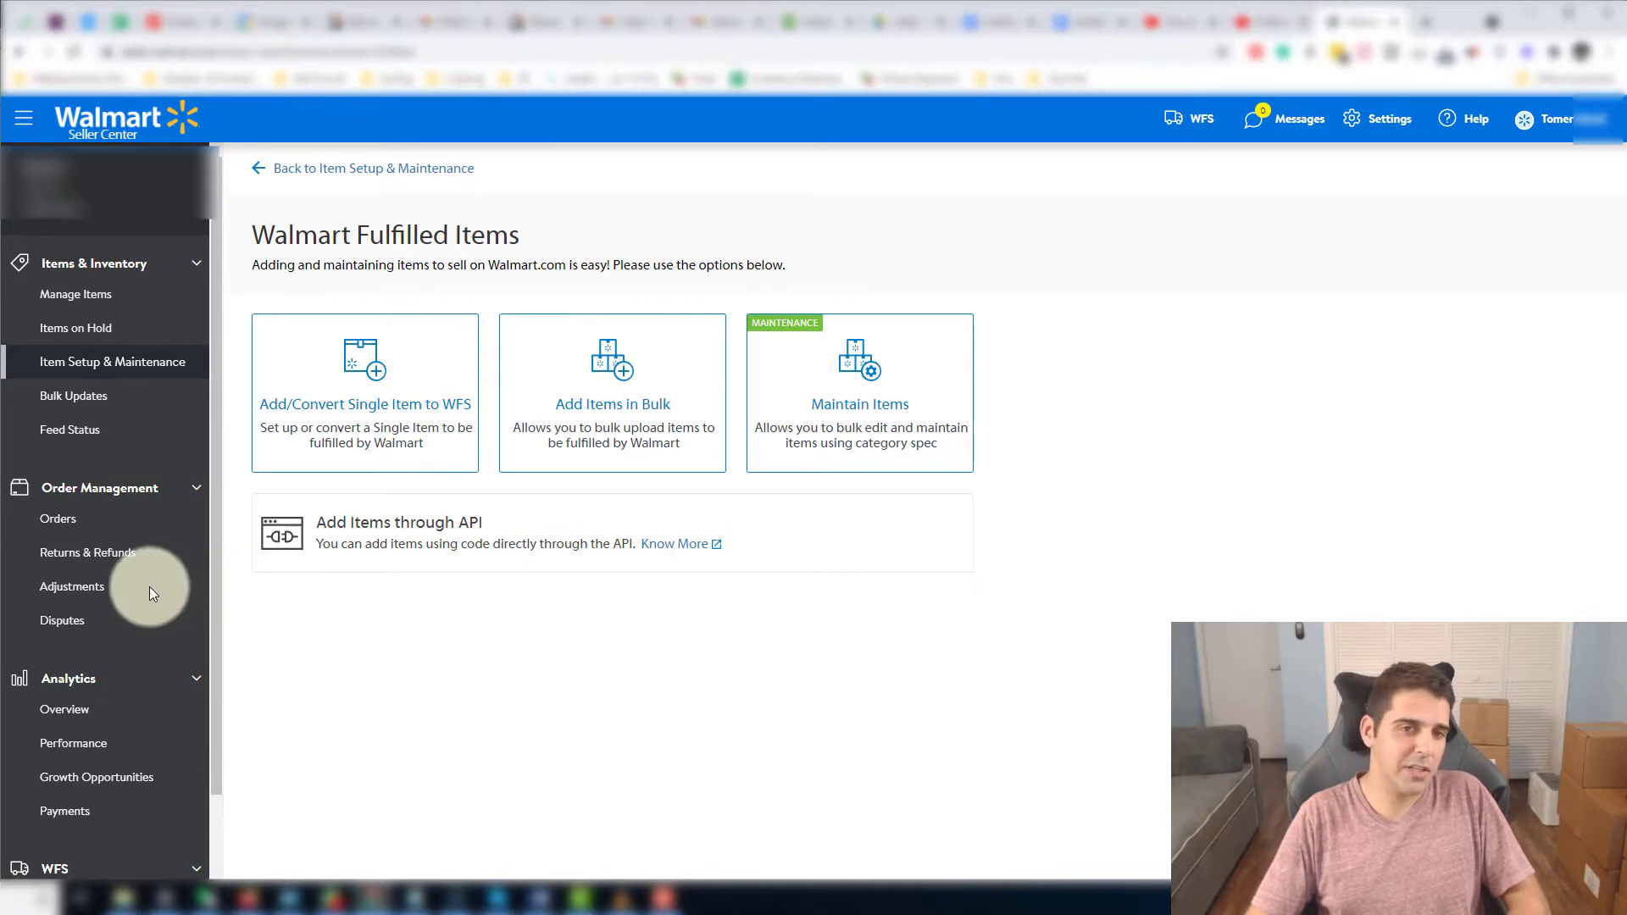
# Step: Begin converting the first Manage Items listing to WFS, then close the Item Edit form
pyautogui.click(69, 301)
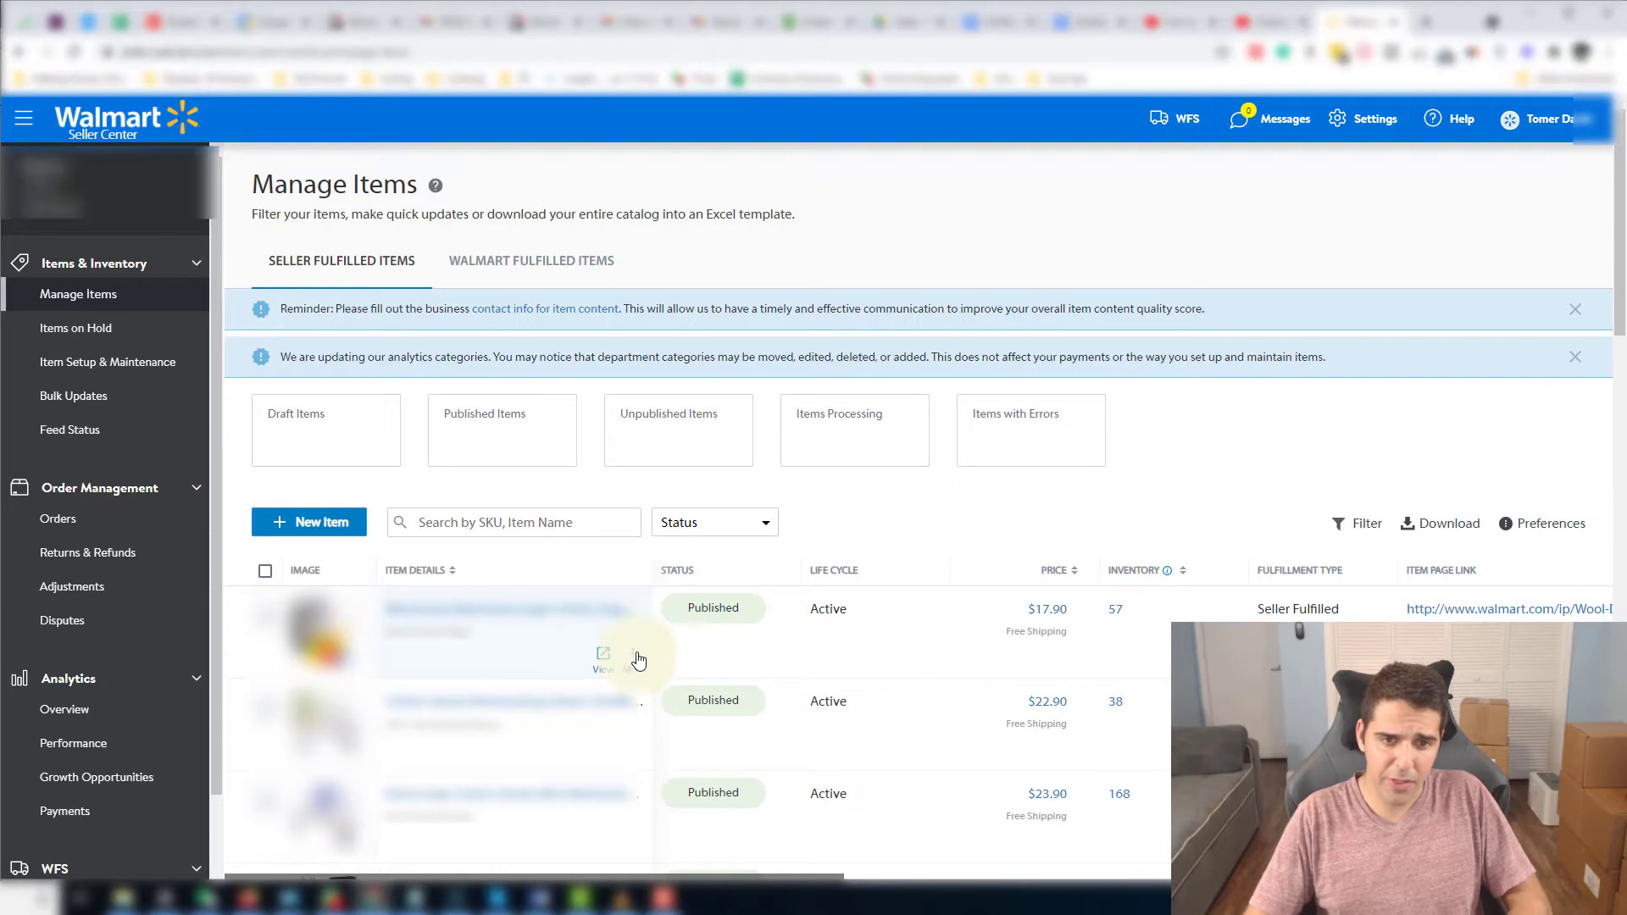
pyautogui.click(638, 662)
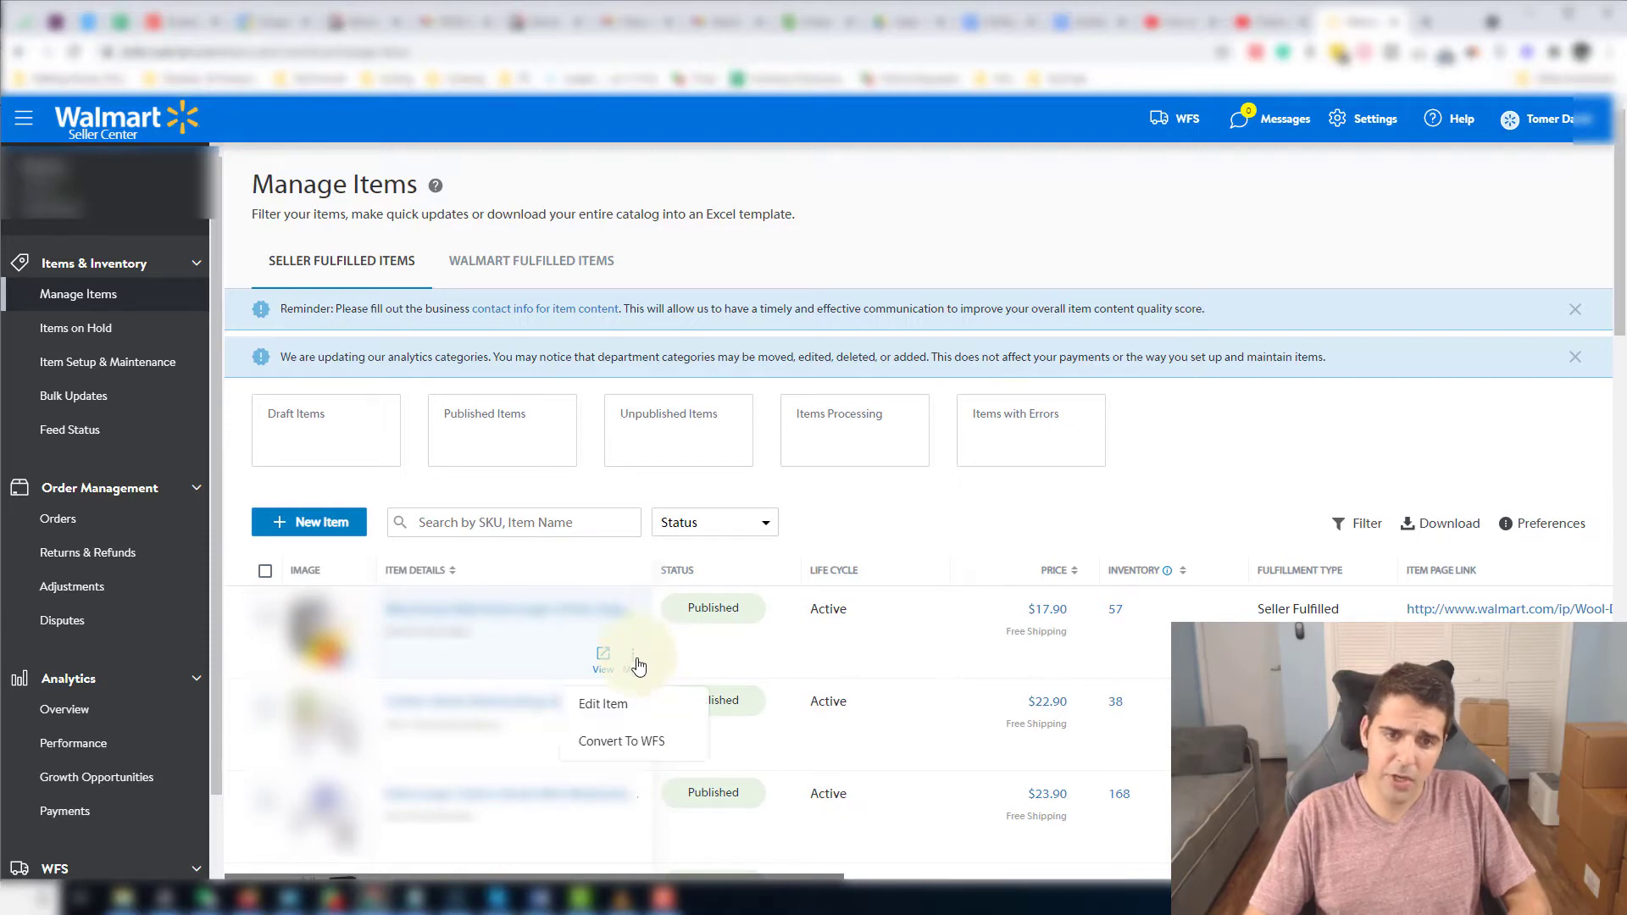
pyautogui.click(660, 751)
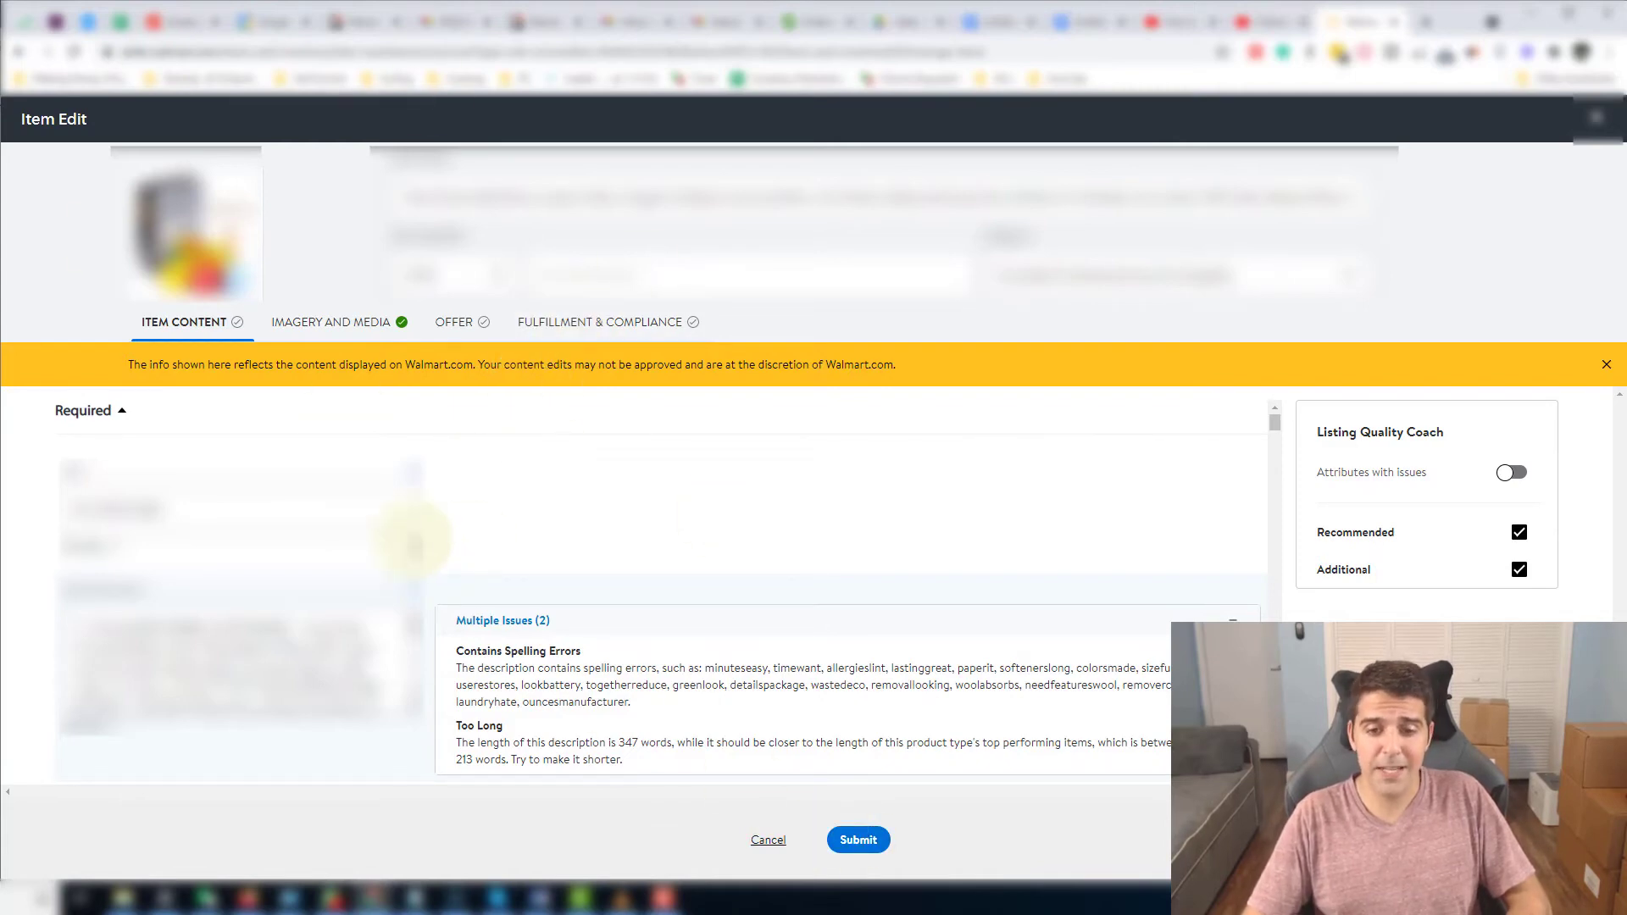
pyautogui.click(1593, 123)
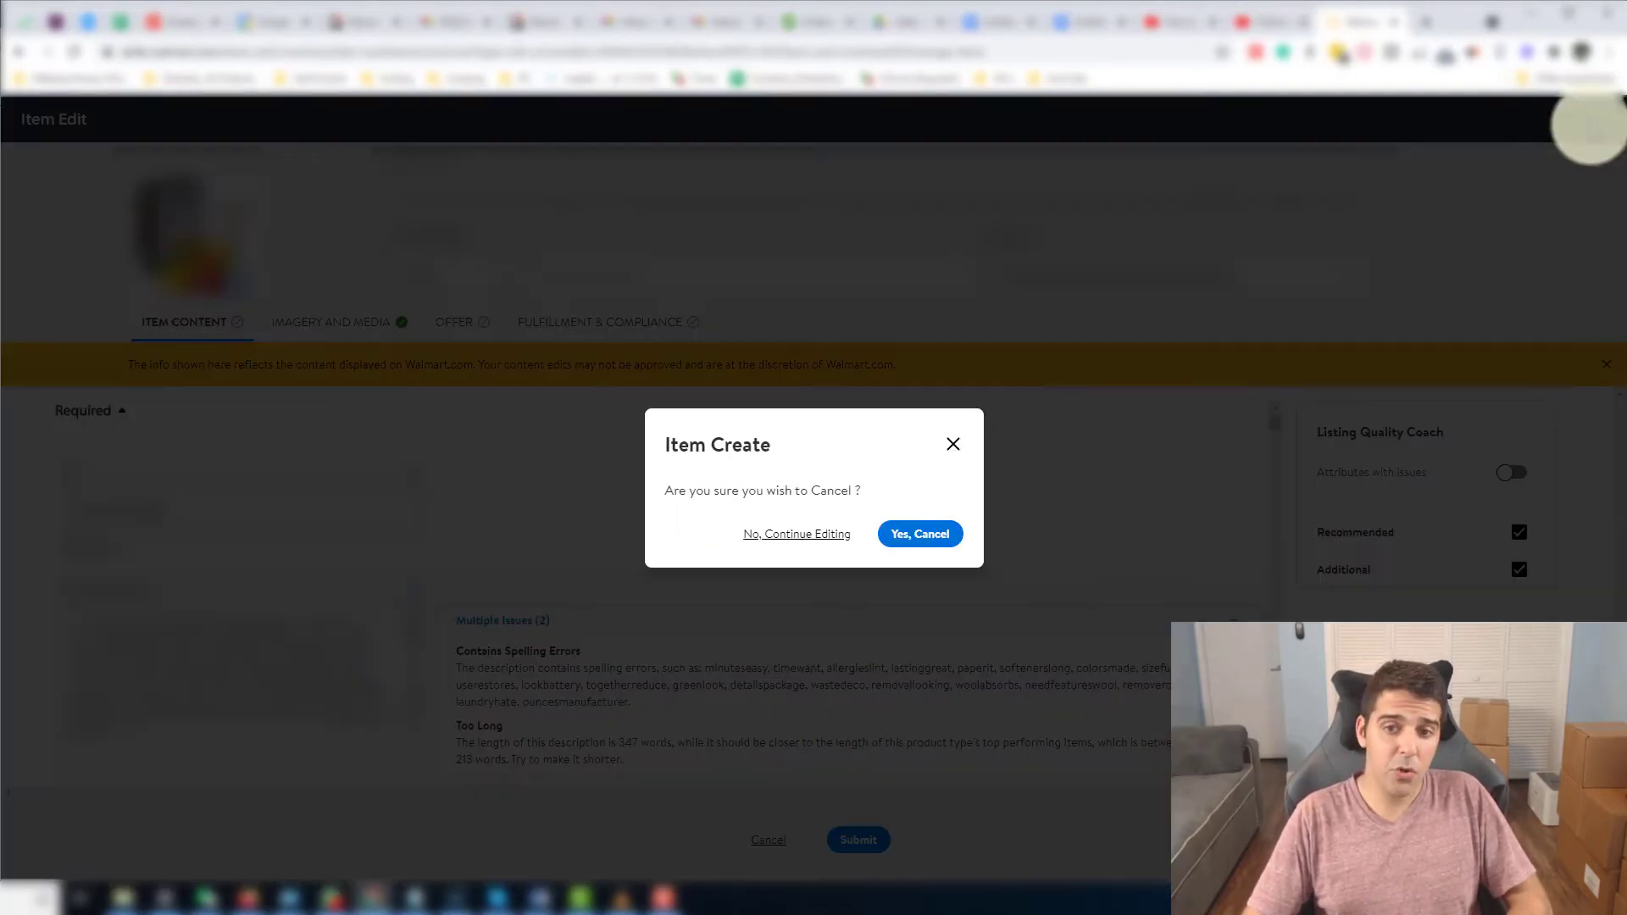
# Step: Confirm discarding the item edit and go to the WFS Send Inventory page
pyautogui.click(953, 538)
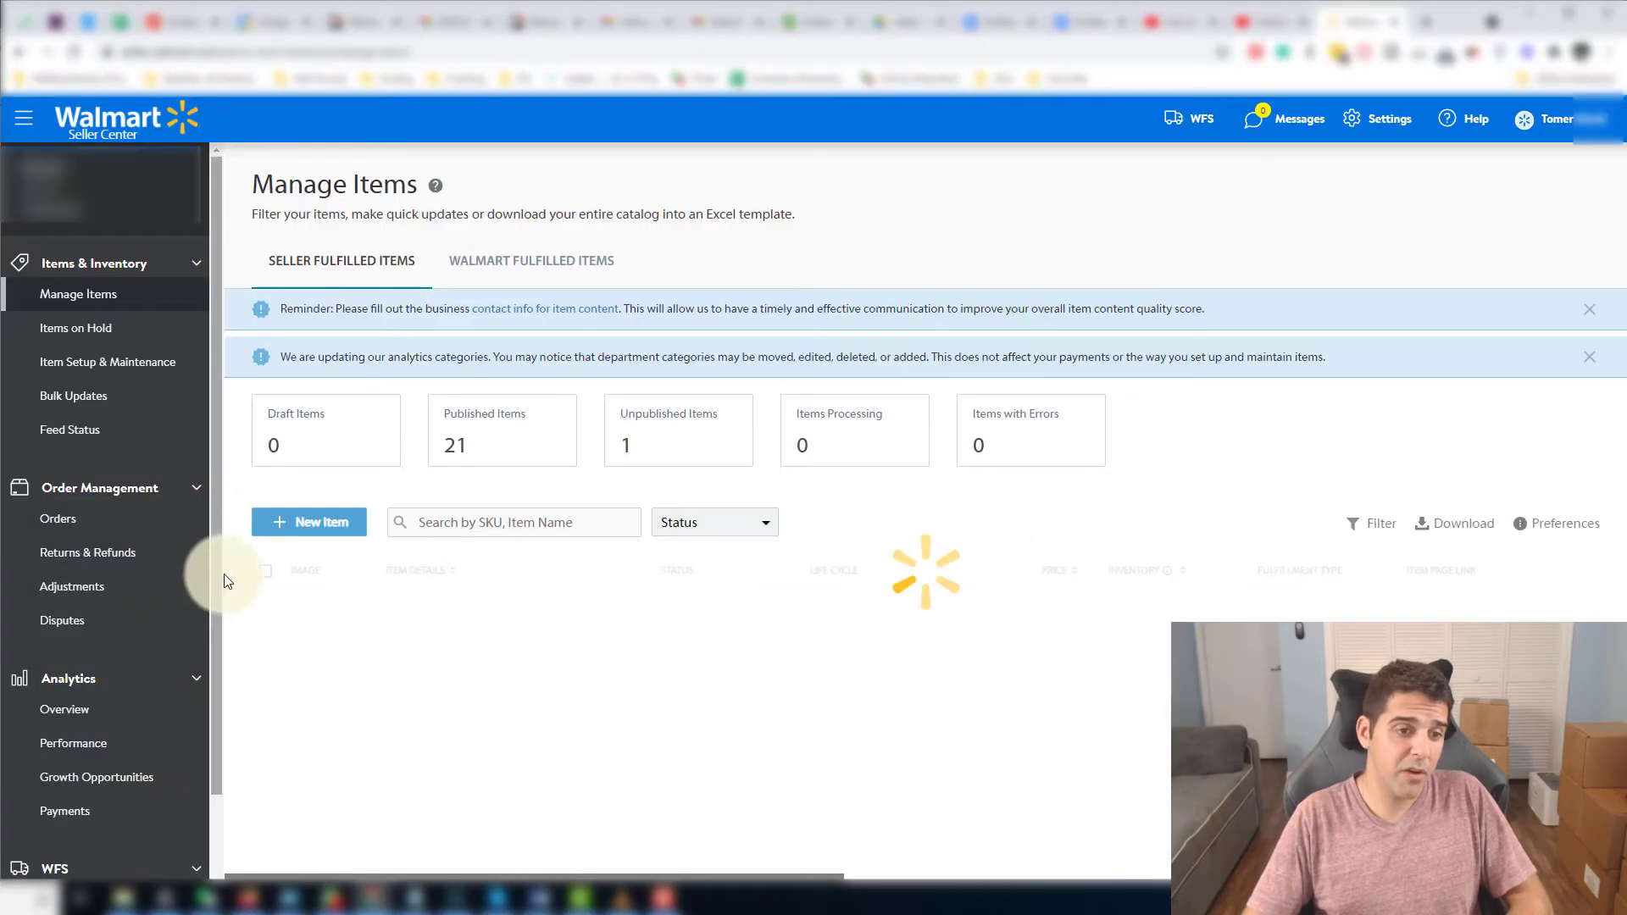
pyautogui.scroll(-2, 152, 585)
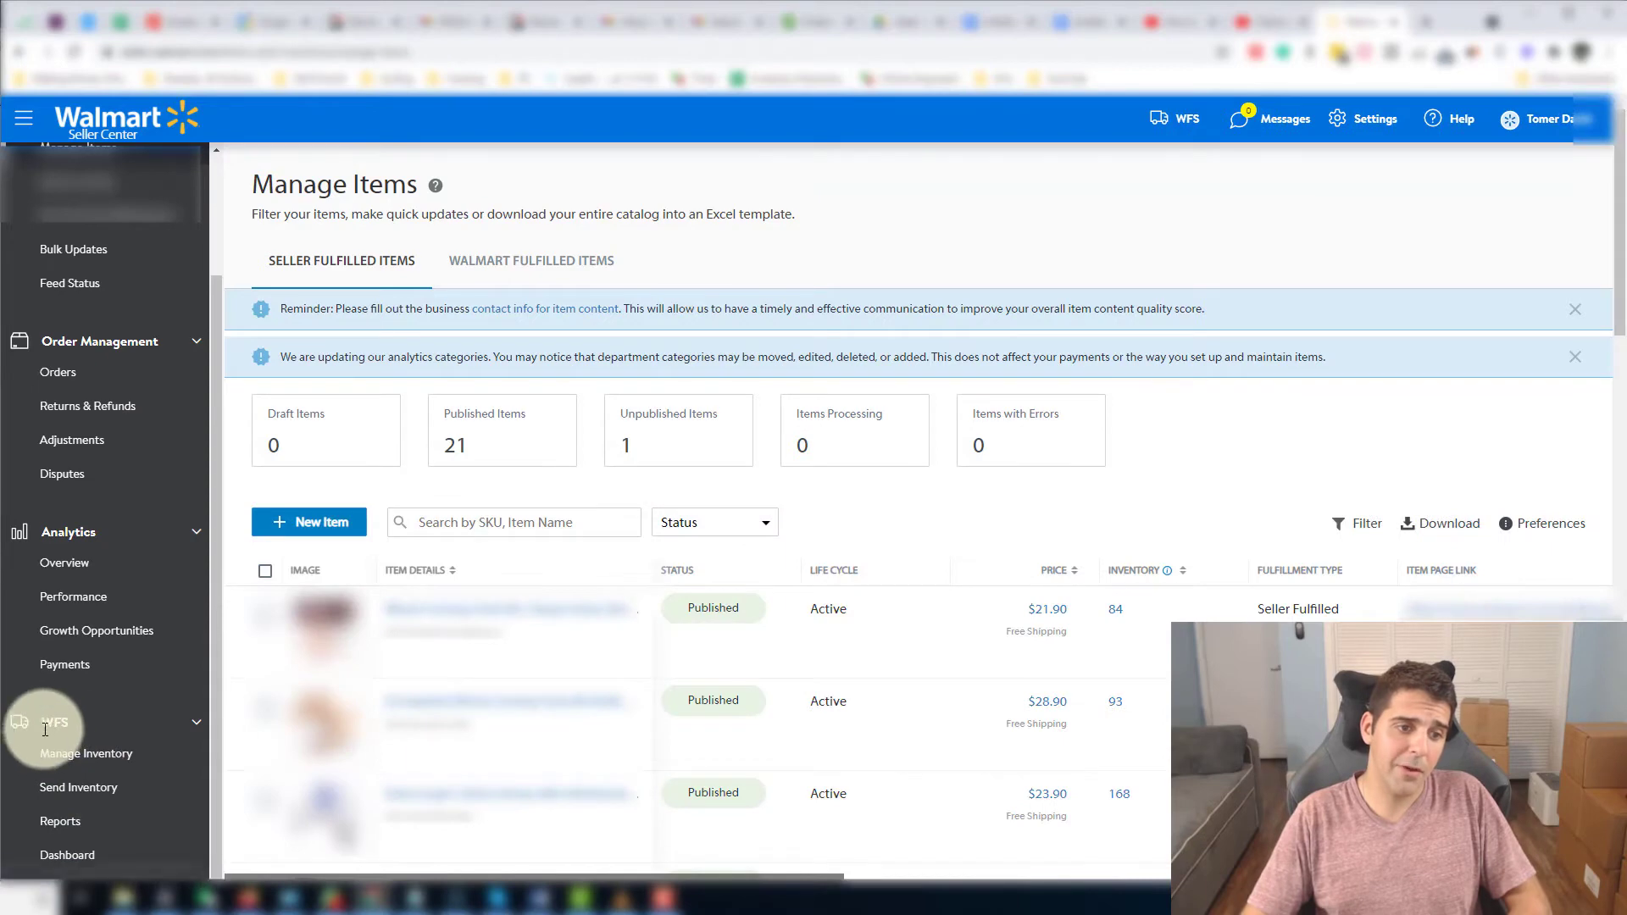
pyautogui.click(79, 792)
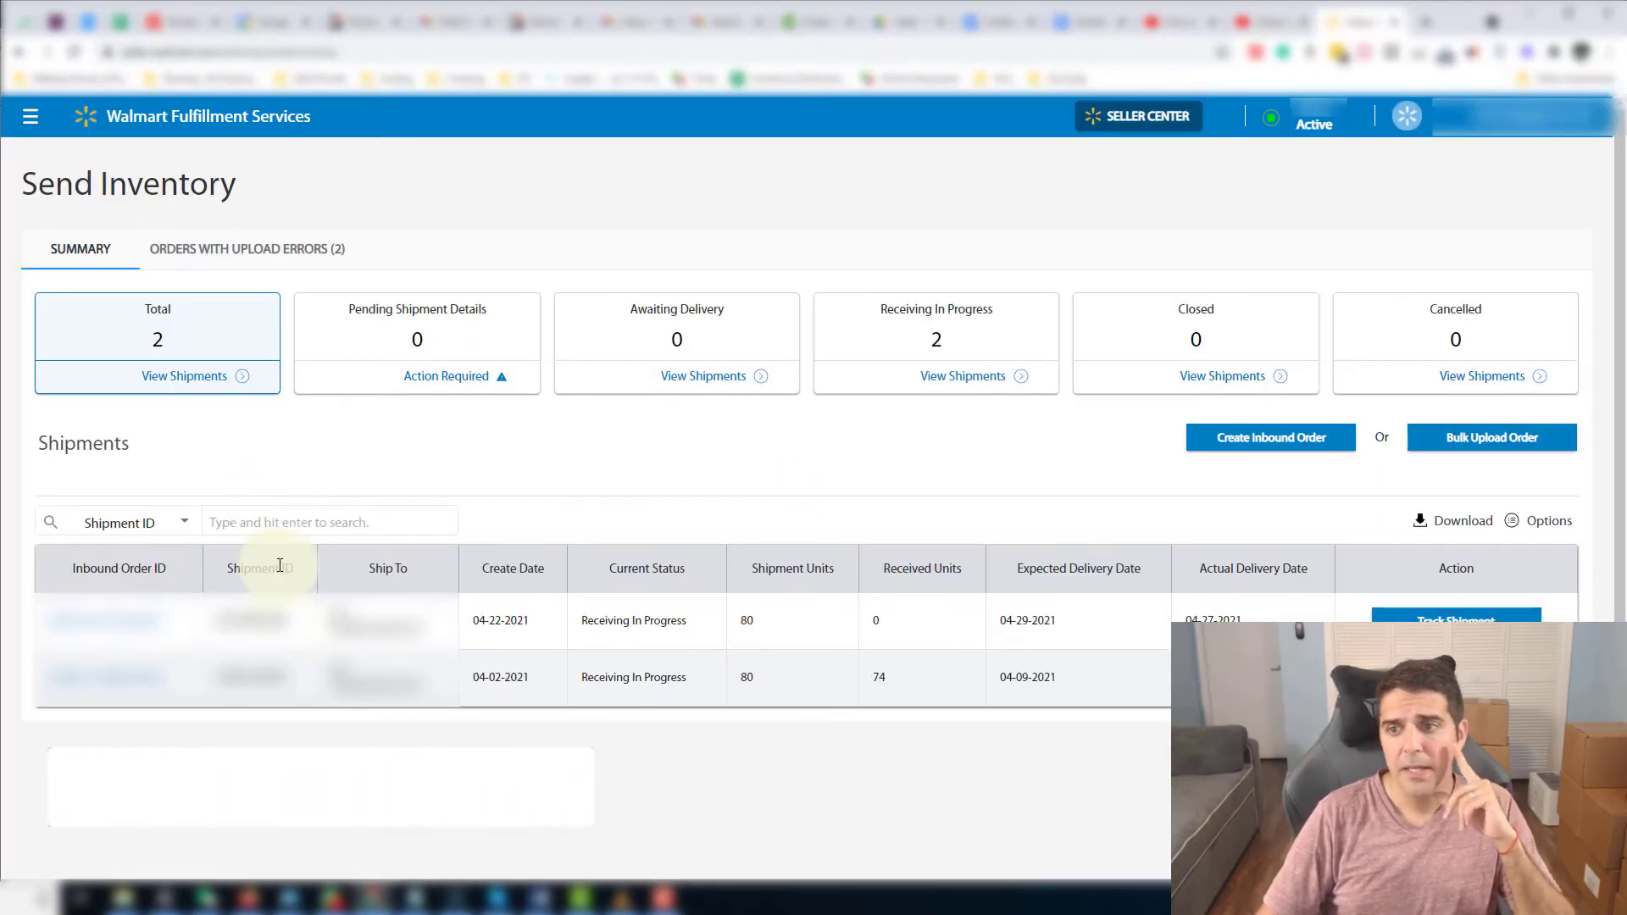
# Step: Create a new inbound order with Expected Delivery Date 2021-05-05
pyautogui.click(1221, 448)
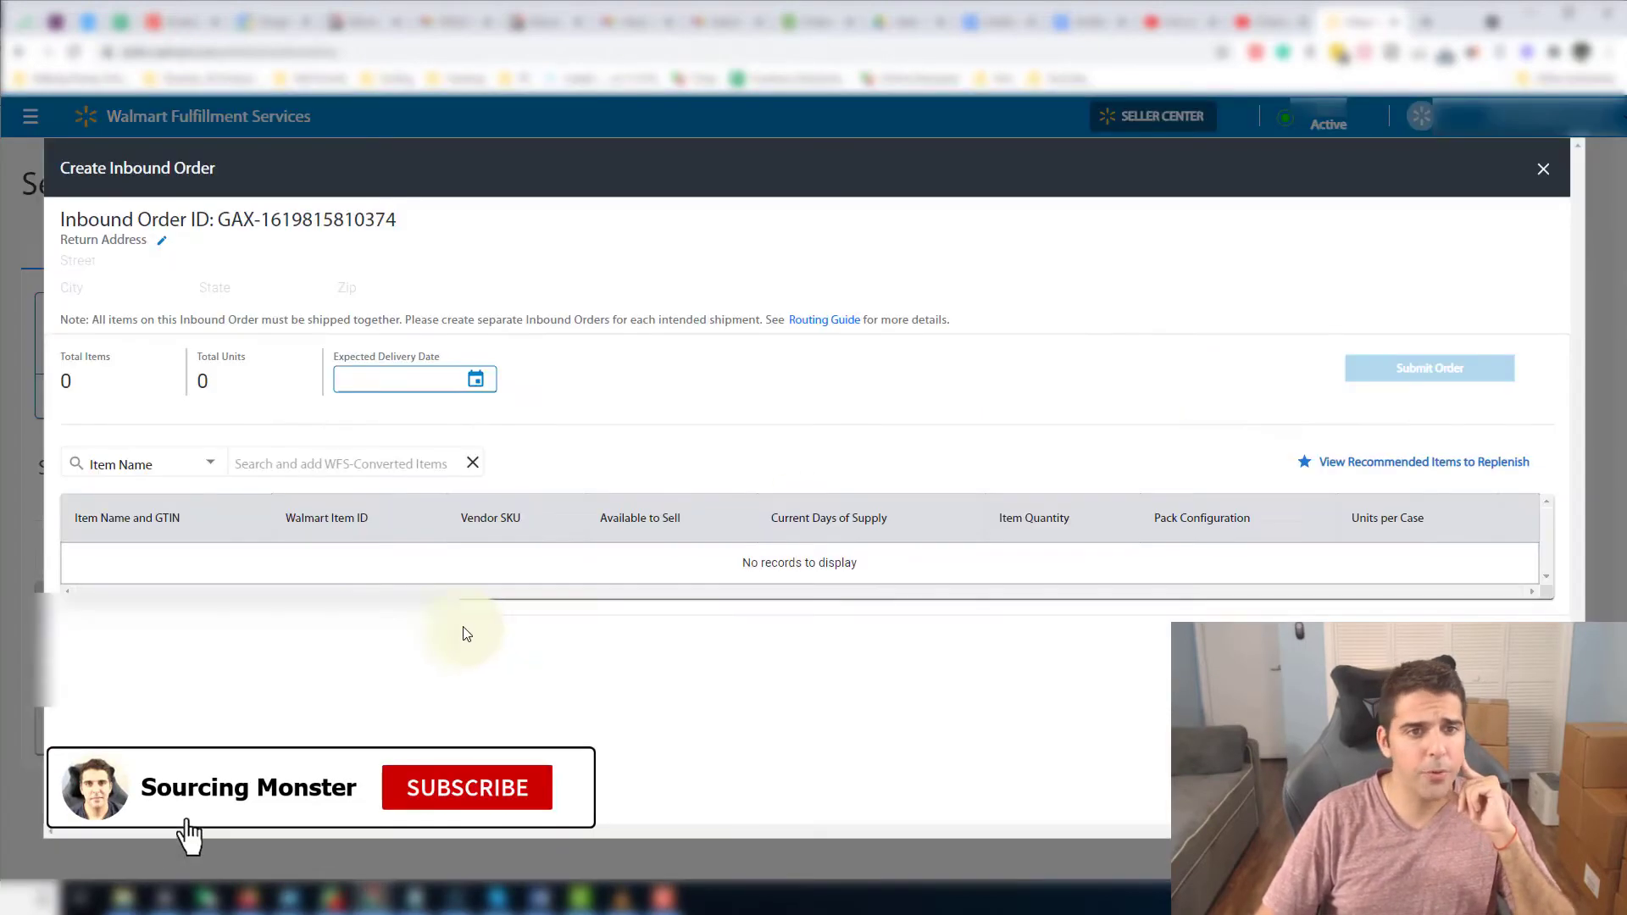
pyautogui.click(471, 379)
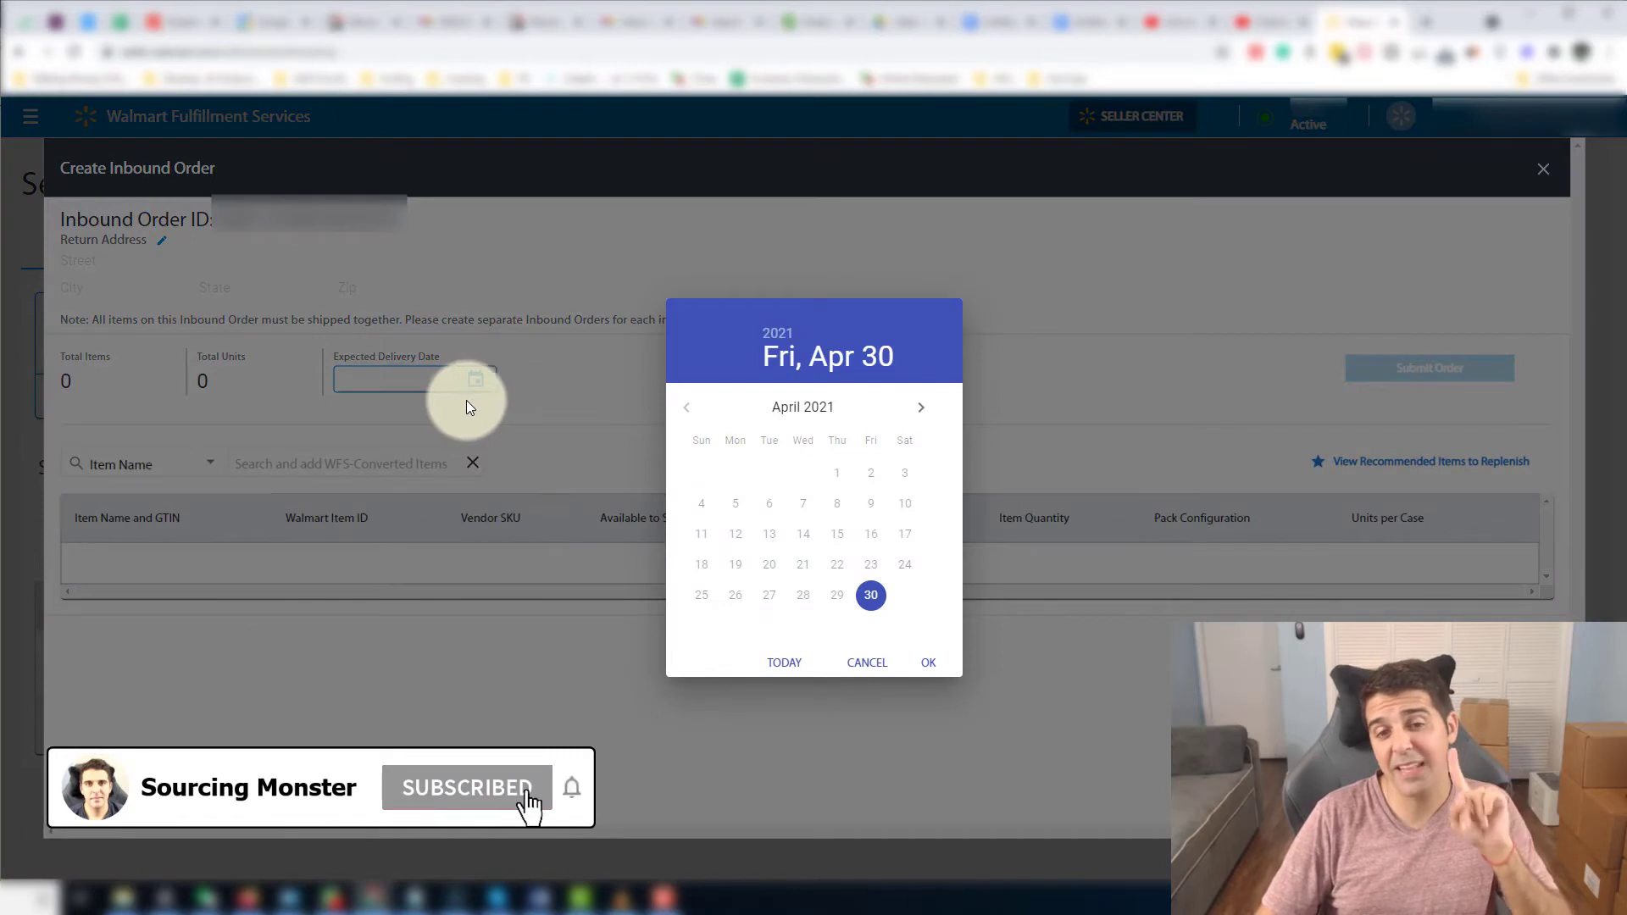
pyautogui.click(921, 408)
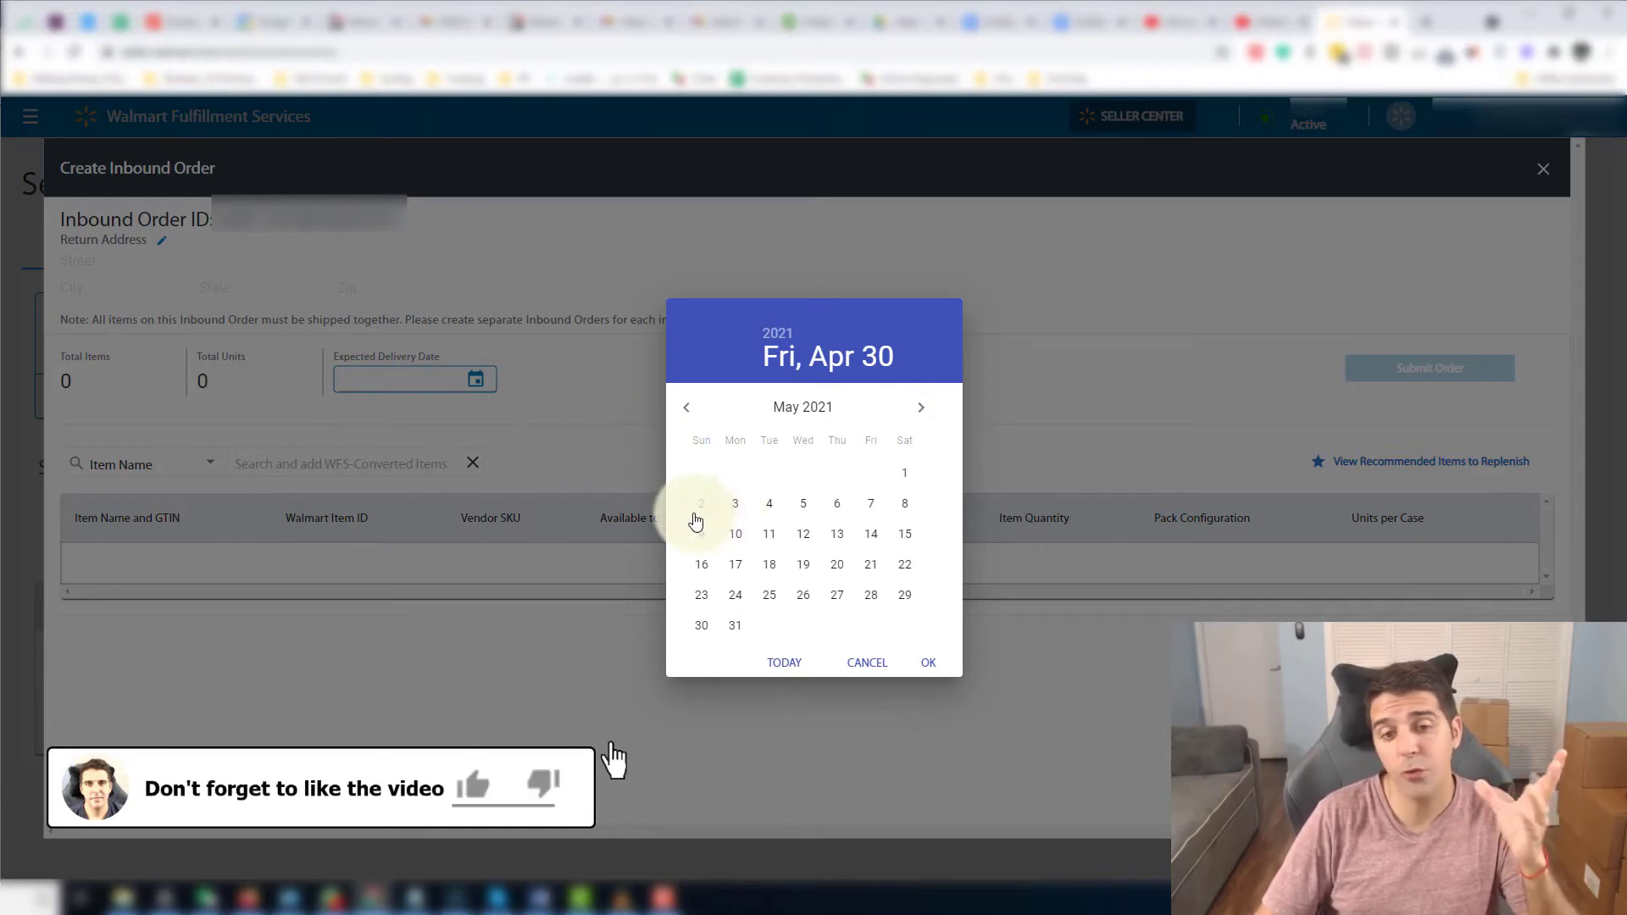
pyautogui.click(803, 505)
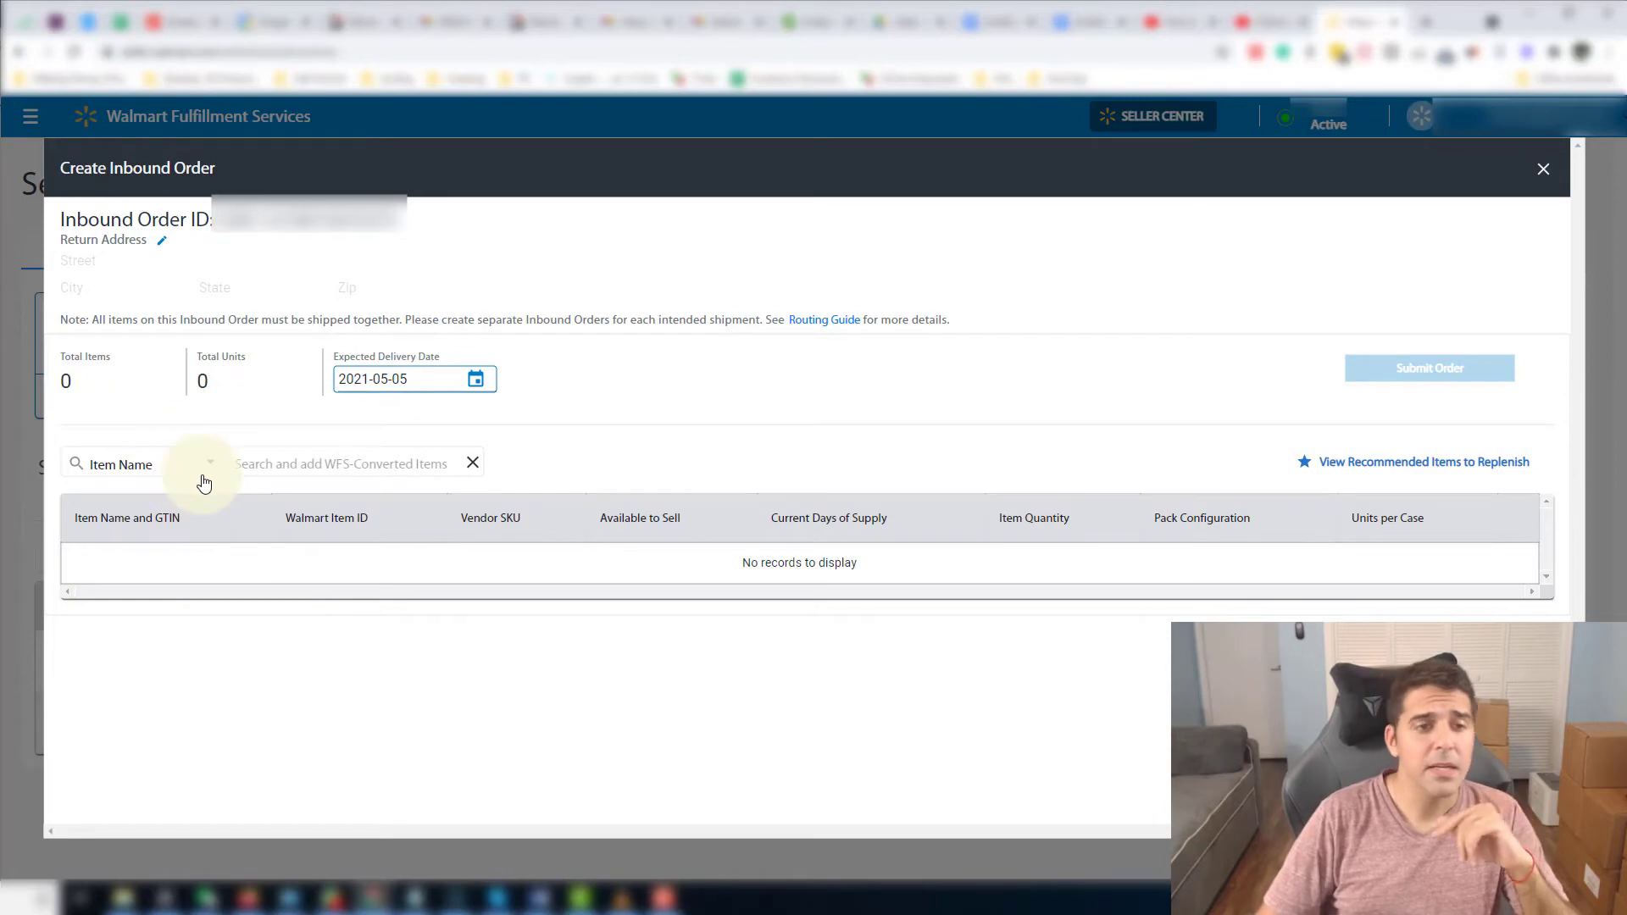
# Step: Search Item Name for 'ring sizer' and add the matching item to the order
pyautogui.click(245, 462)
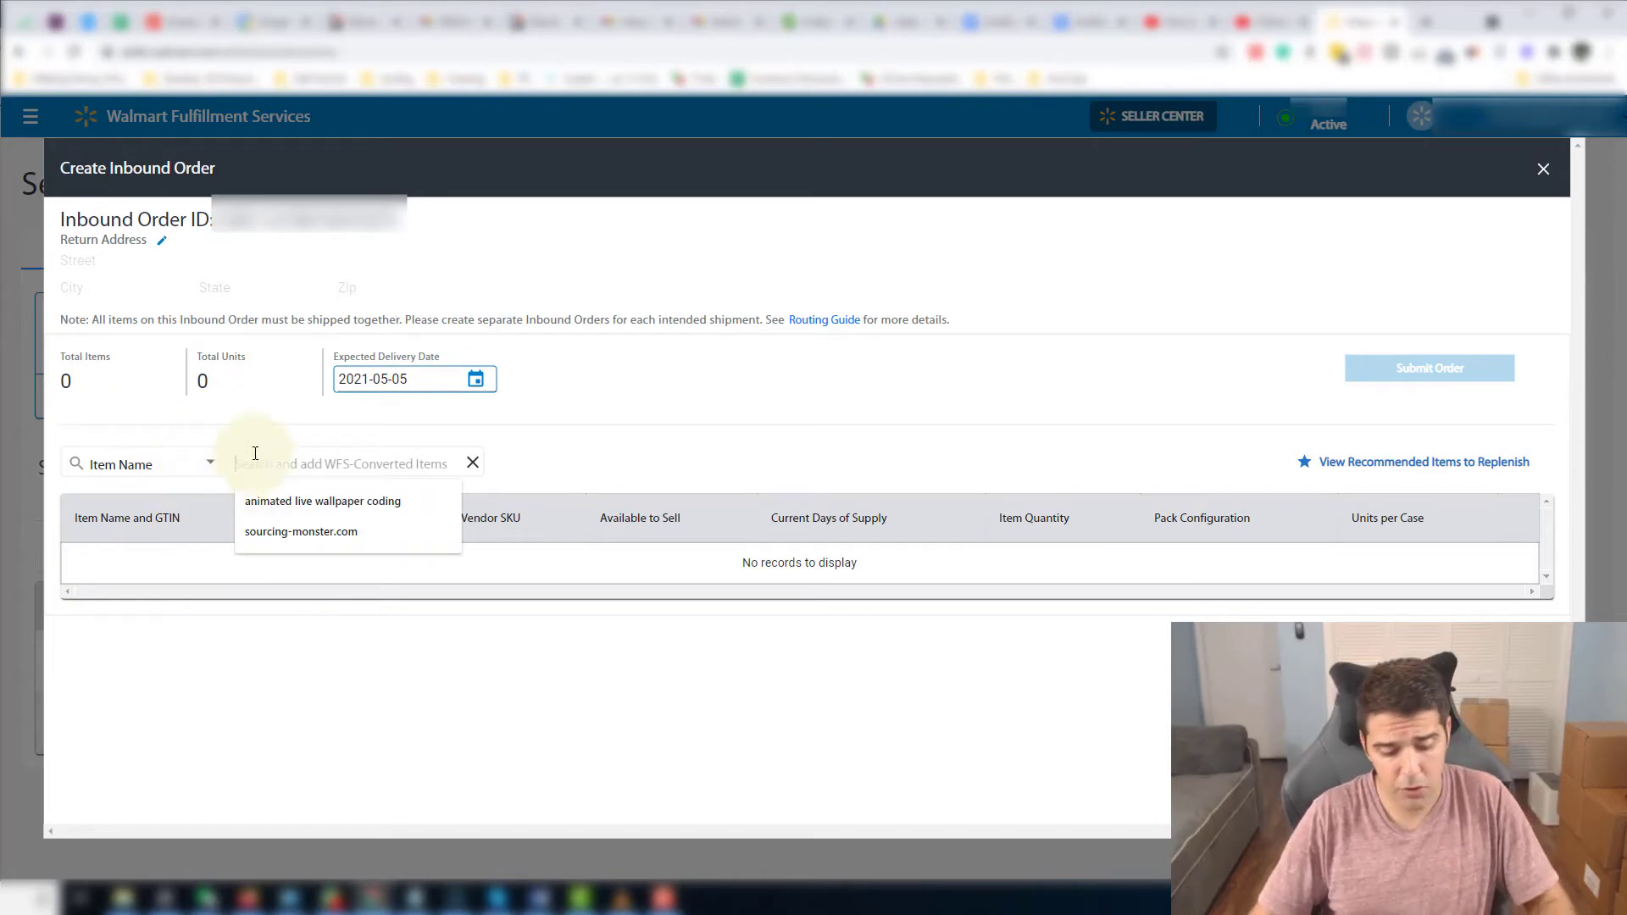
pyautogui.write('d')
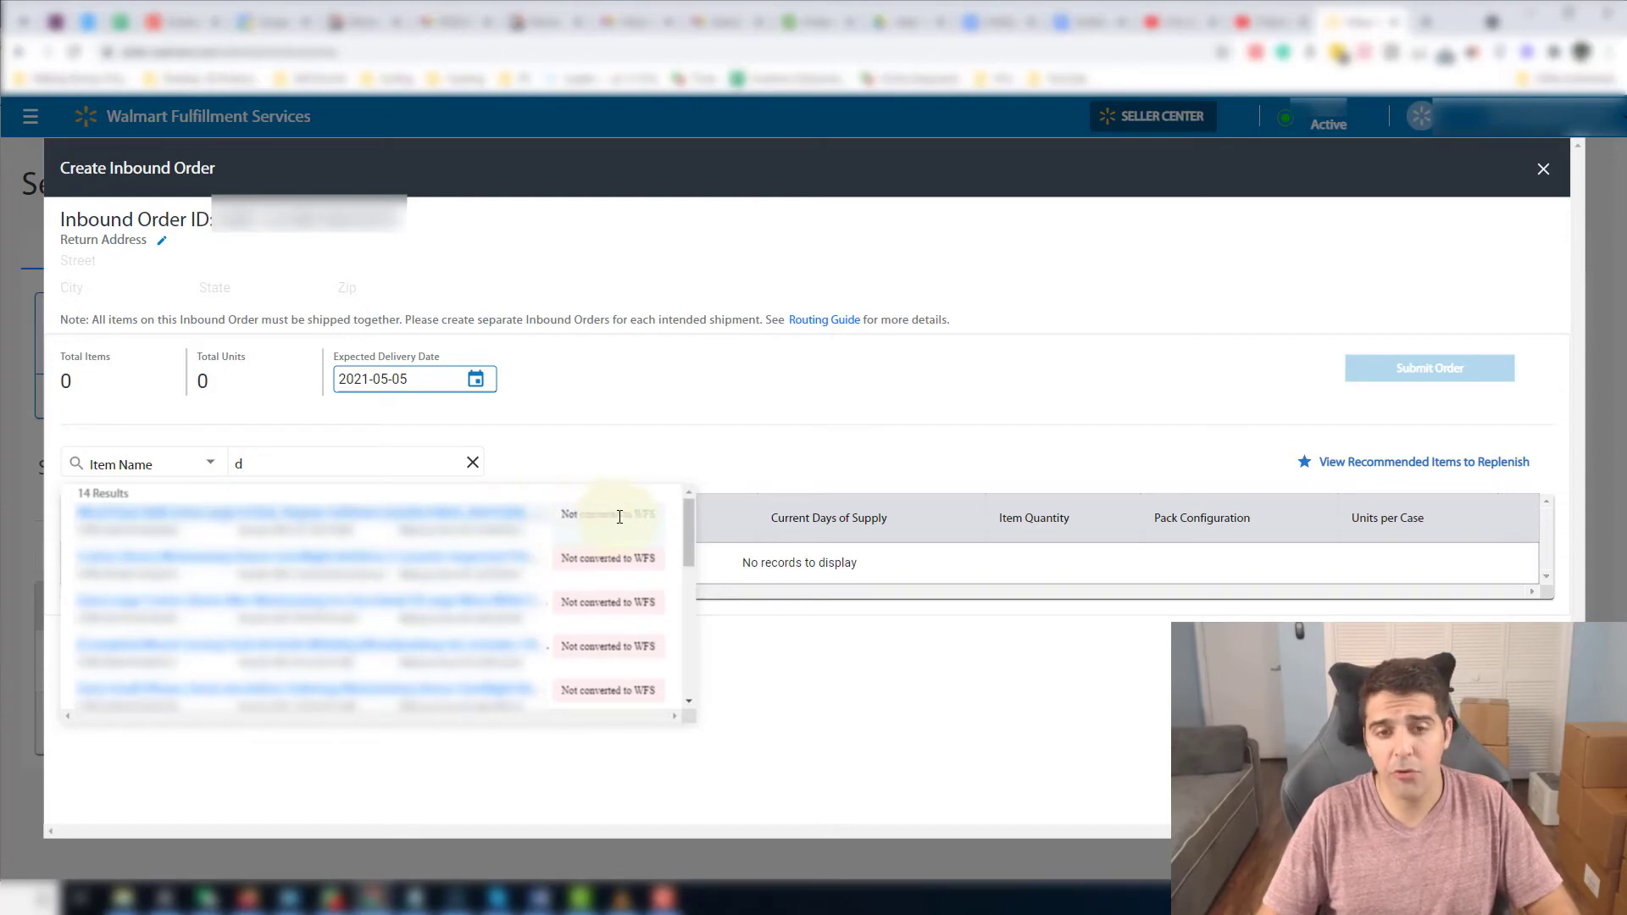
pyautogui.click(572, 627)
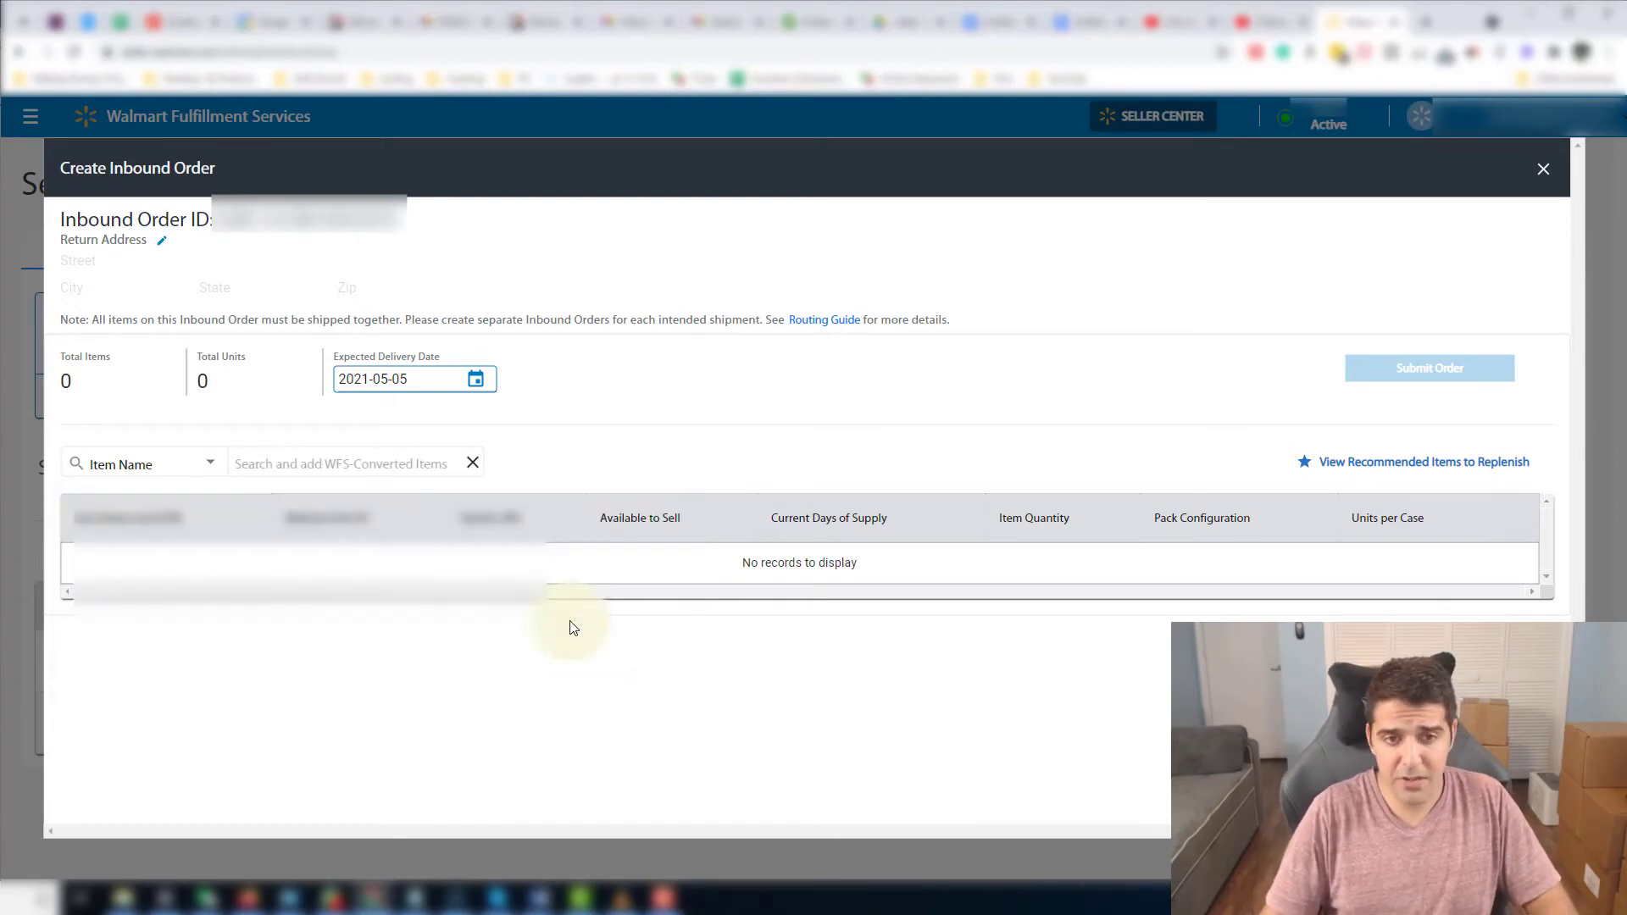
pyautogui.write('ri')
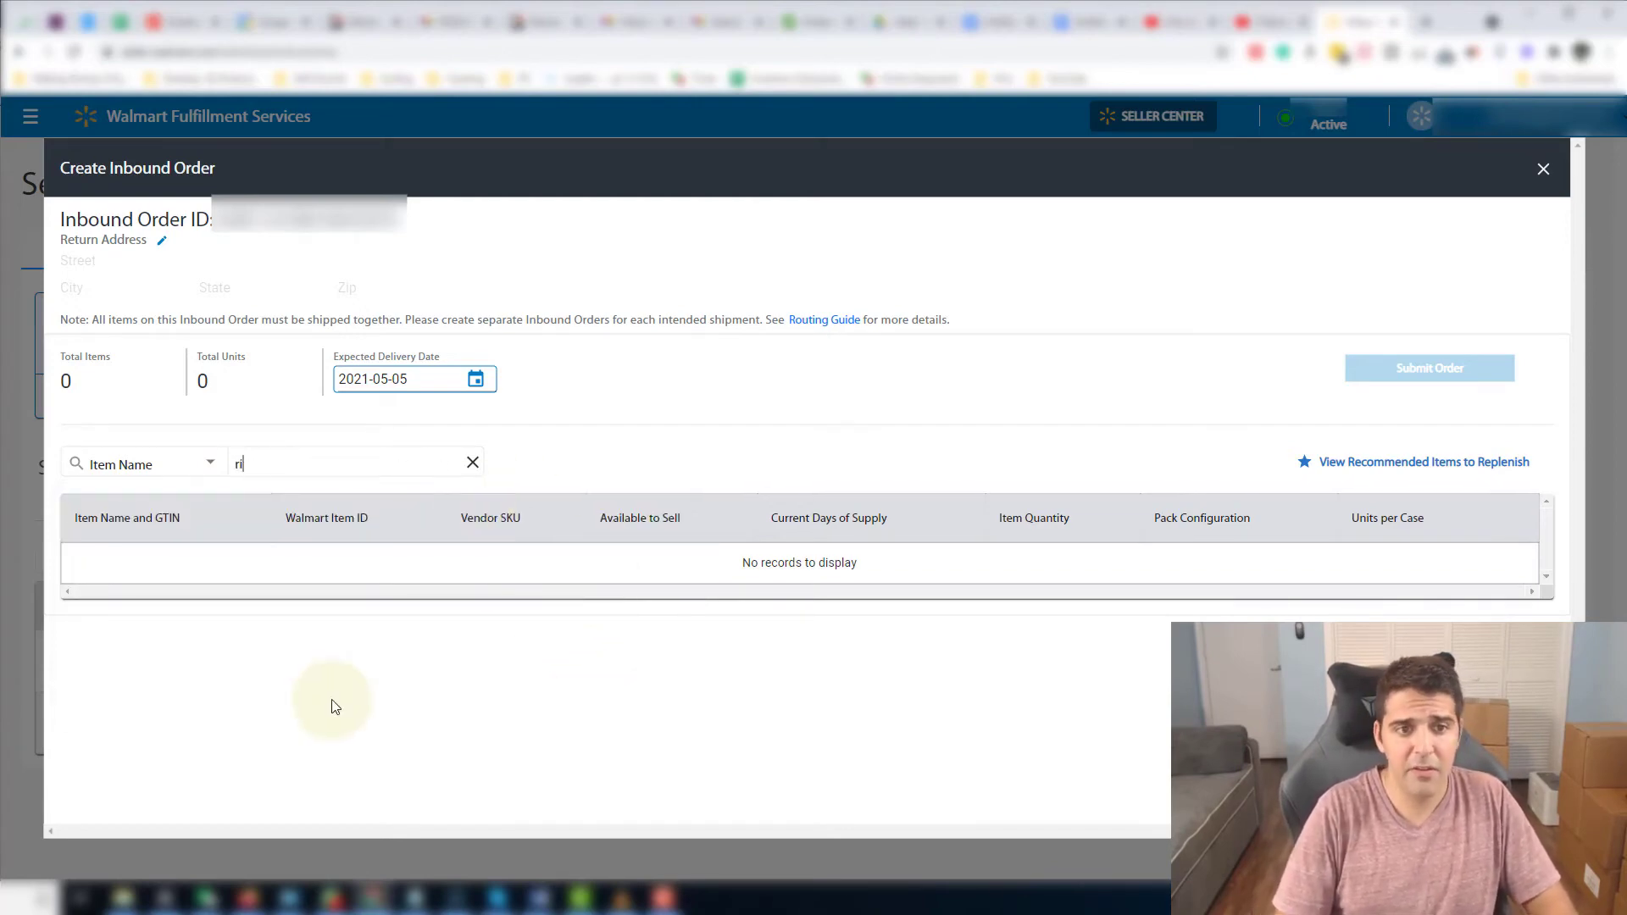
pyautogui.write('ng sizer')
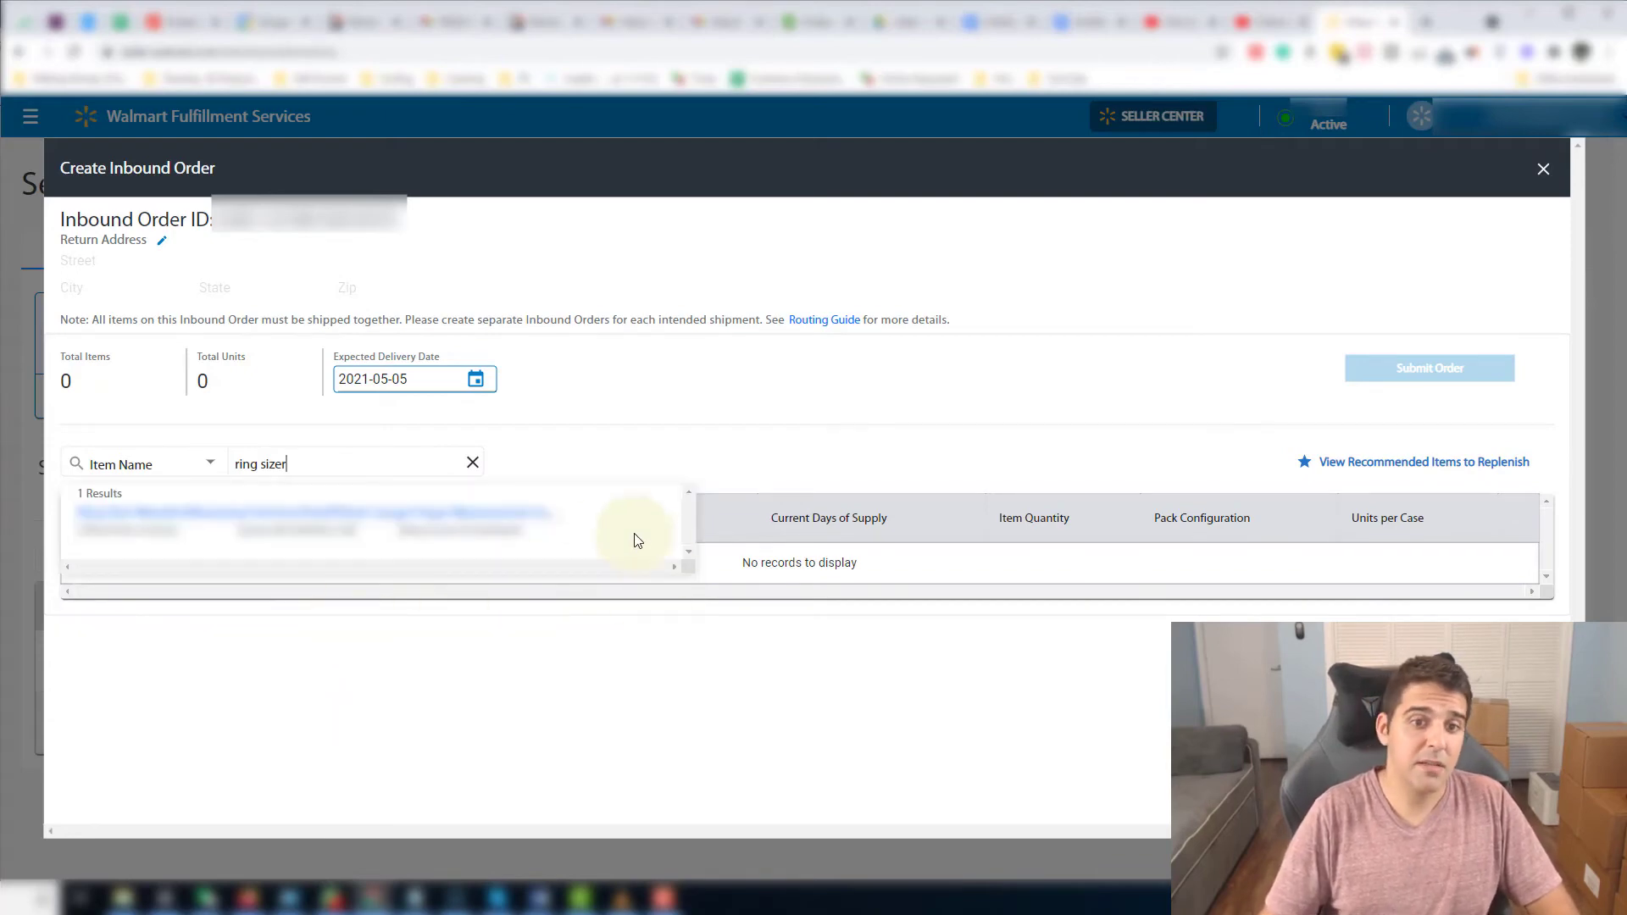
pyautogui.click(470, 520)
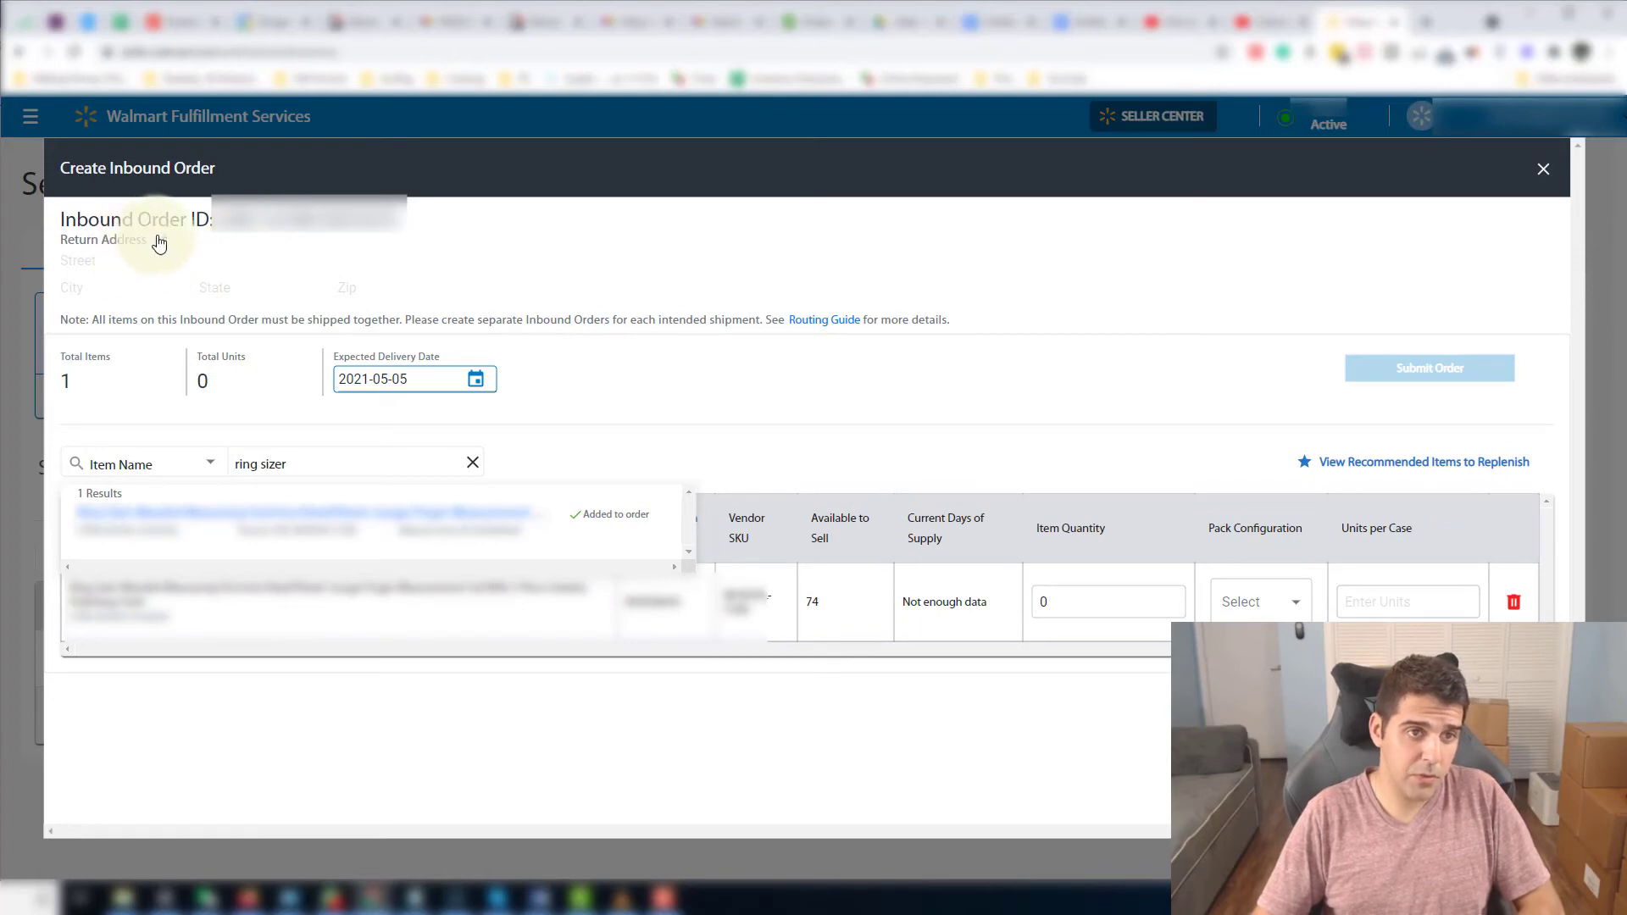
# Step: Fill in the return address with a street, Miami, Florida and a ZIP code
pyautogui.click(108, 243)
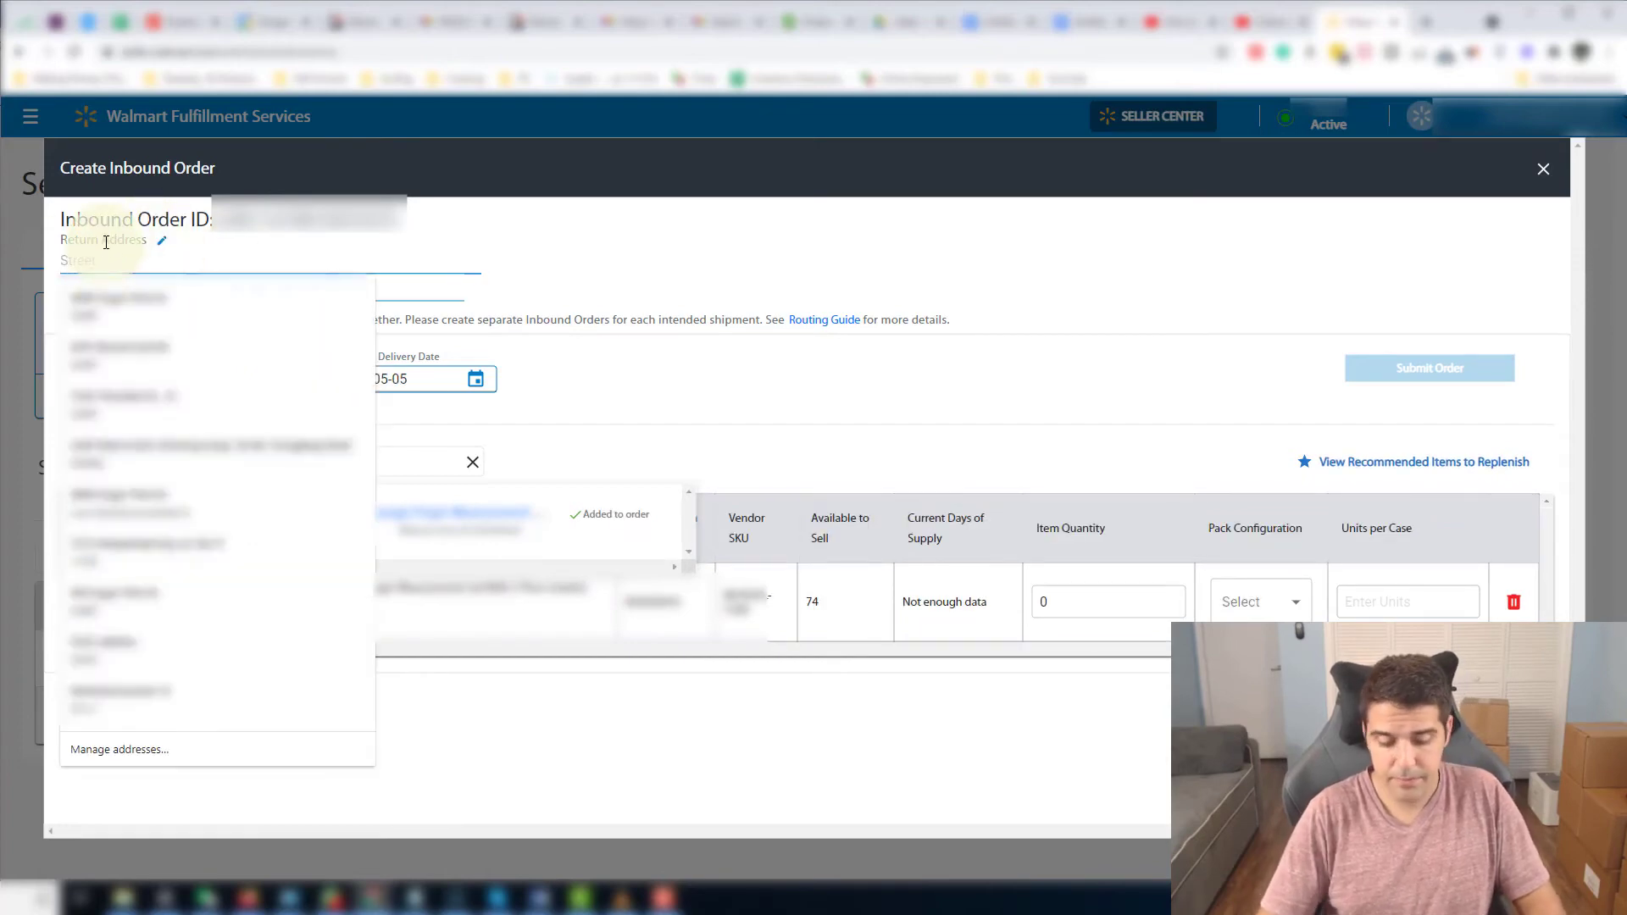
pyautogui.write('a')
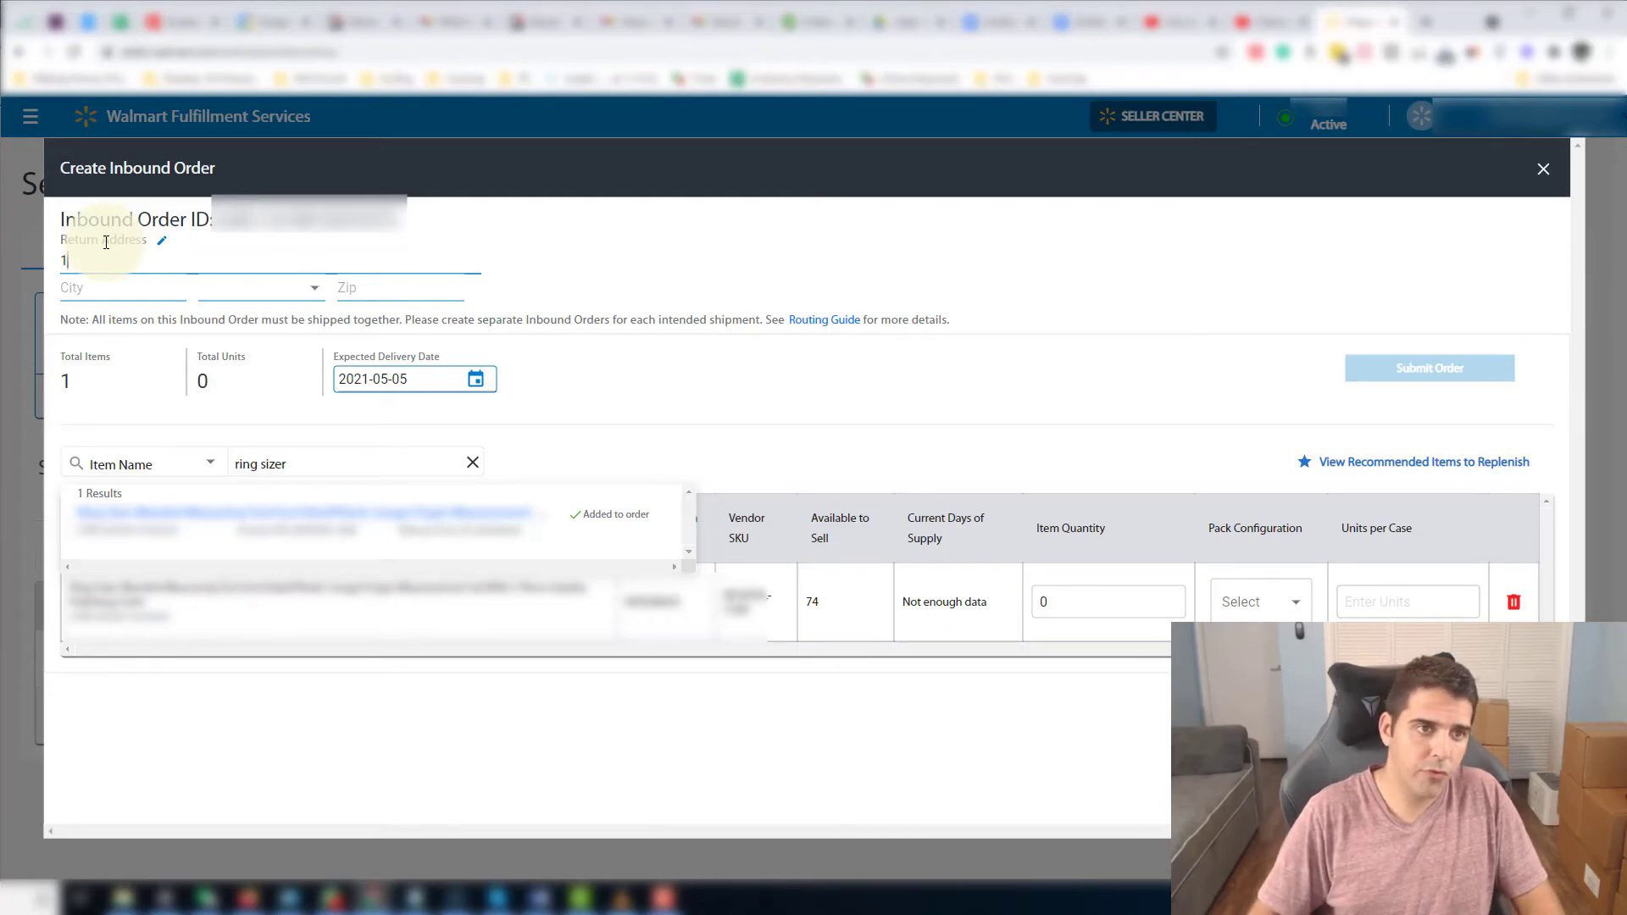
pyautogui.write('23456 woods avenue')
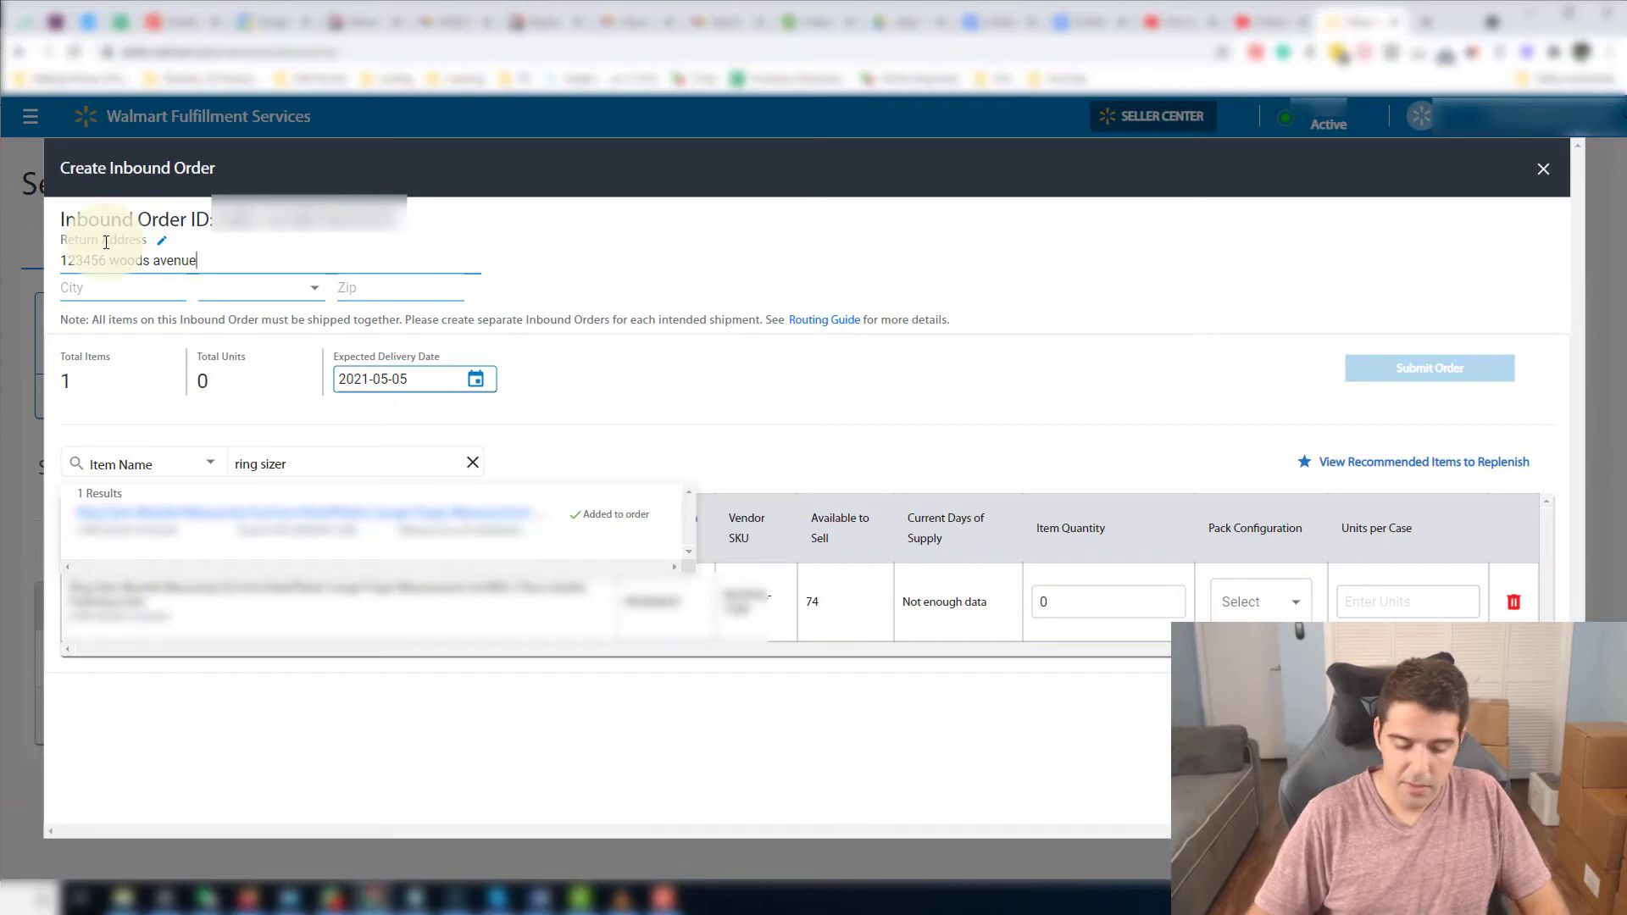
pyautogui.press('Tab')
pyautogui.write('mi')
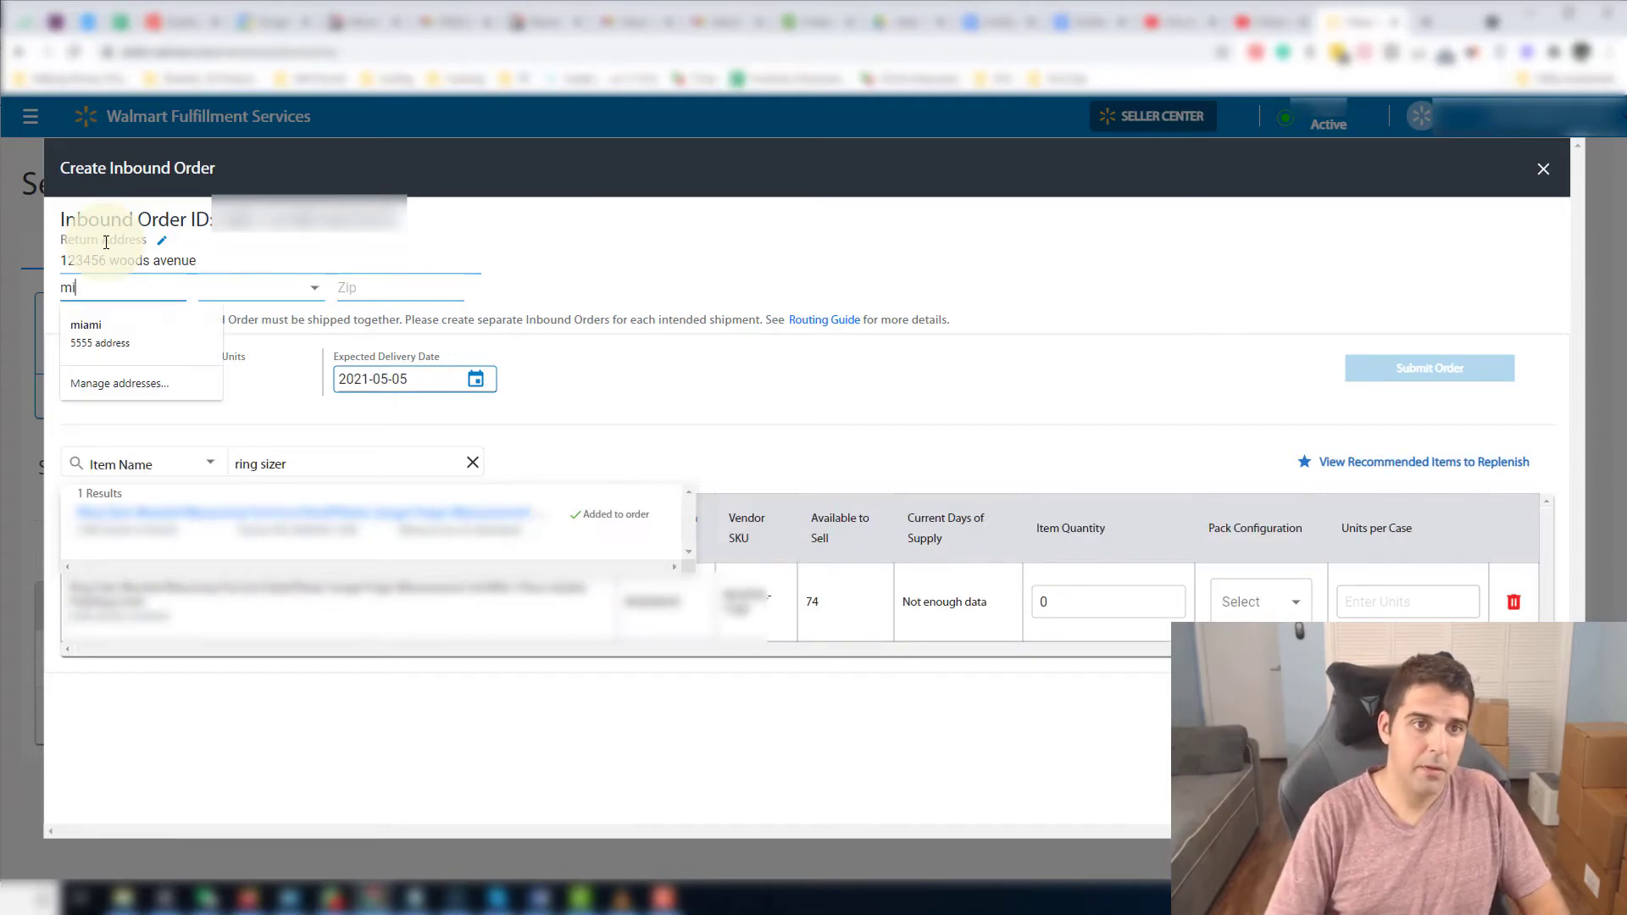
pyautogui.press('Tab')
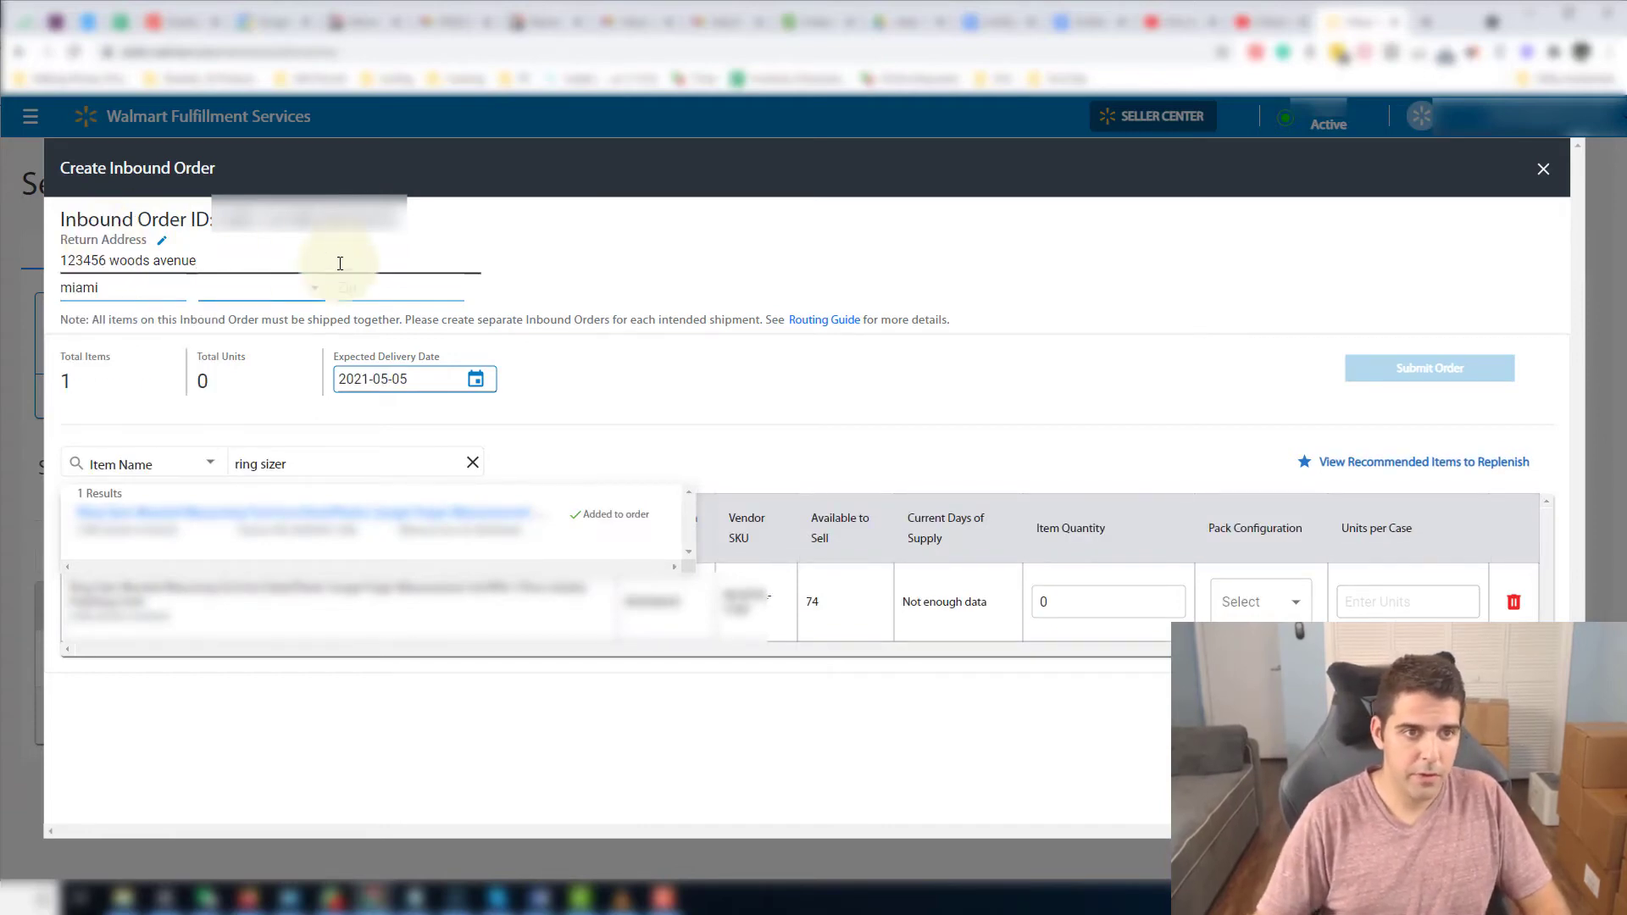
pyautogui.click(309, 288)
pyautogui.click(253, 459)
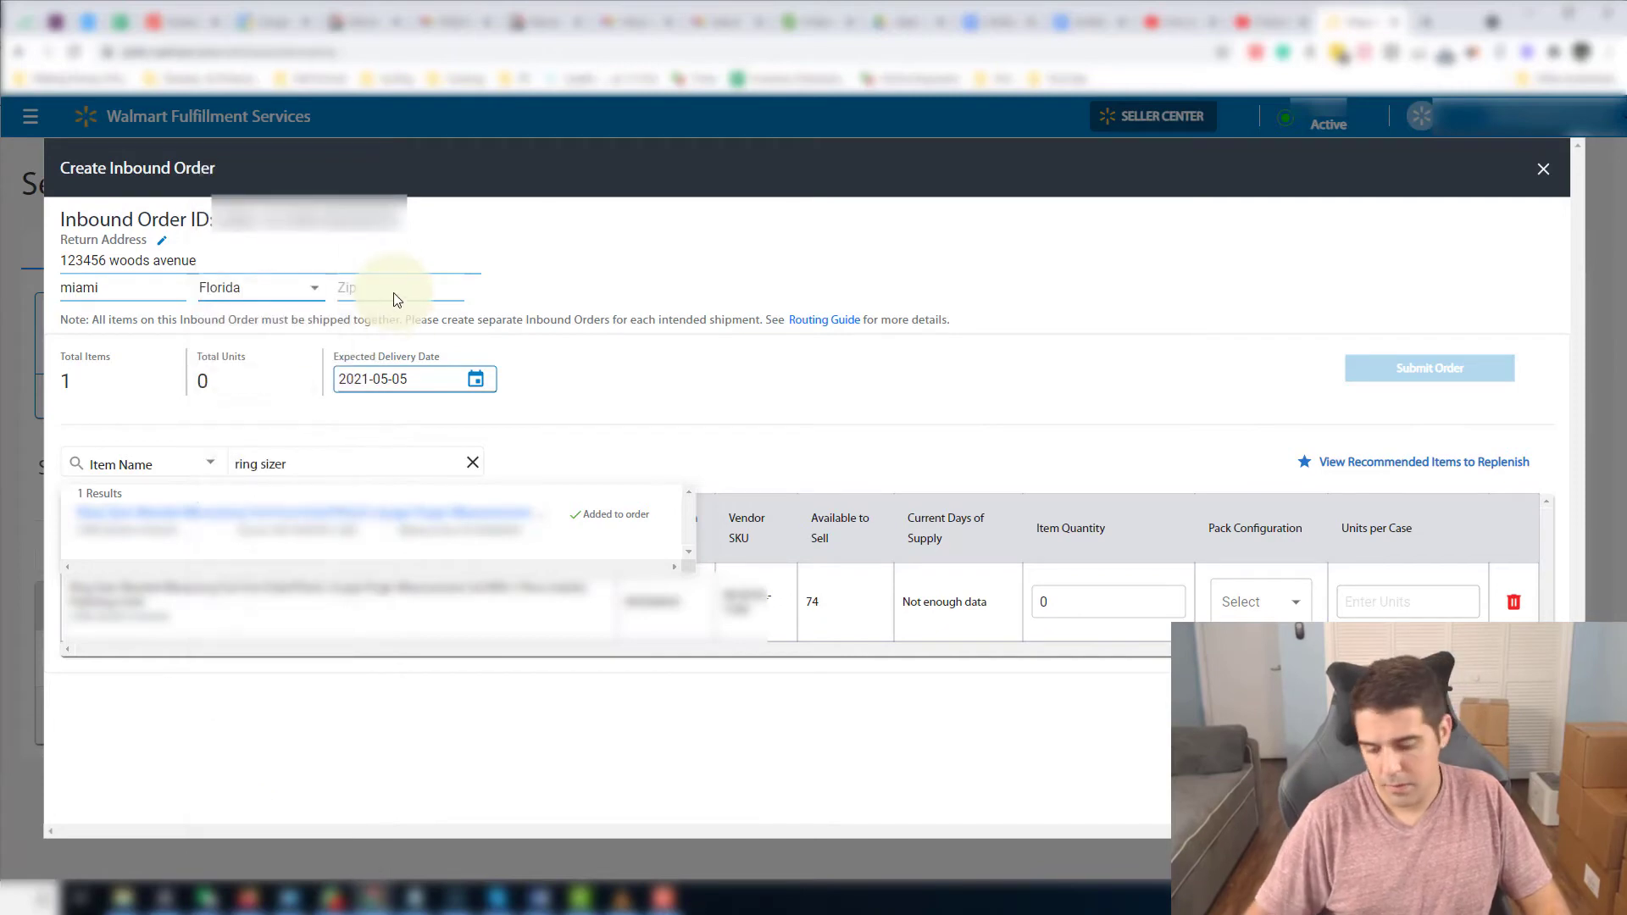
pyautogui.click(392, 292)
pyautogui.write('33182')
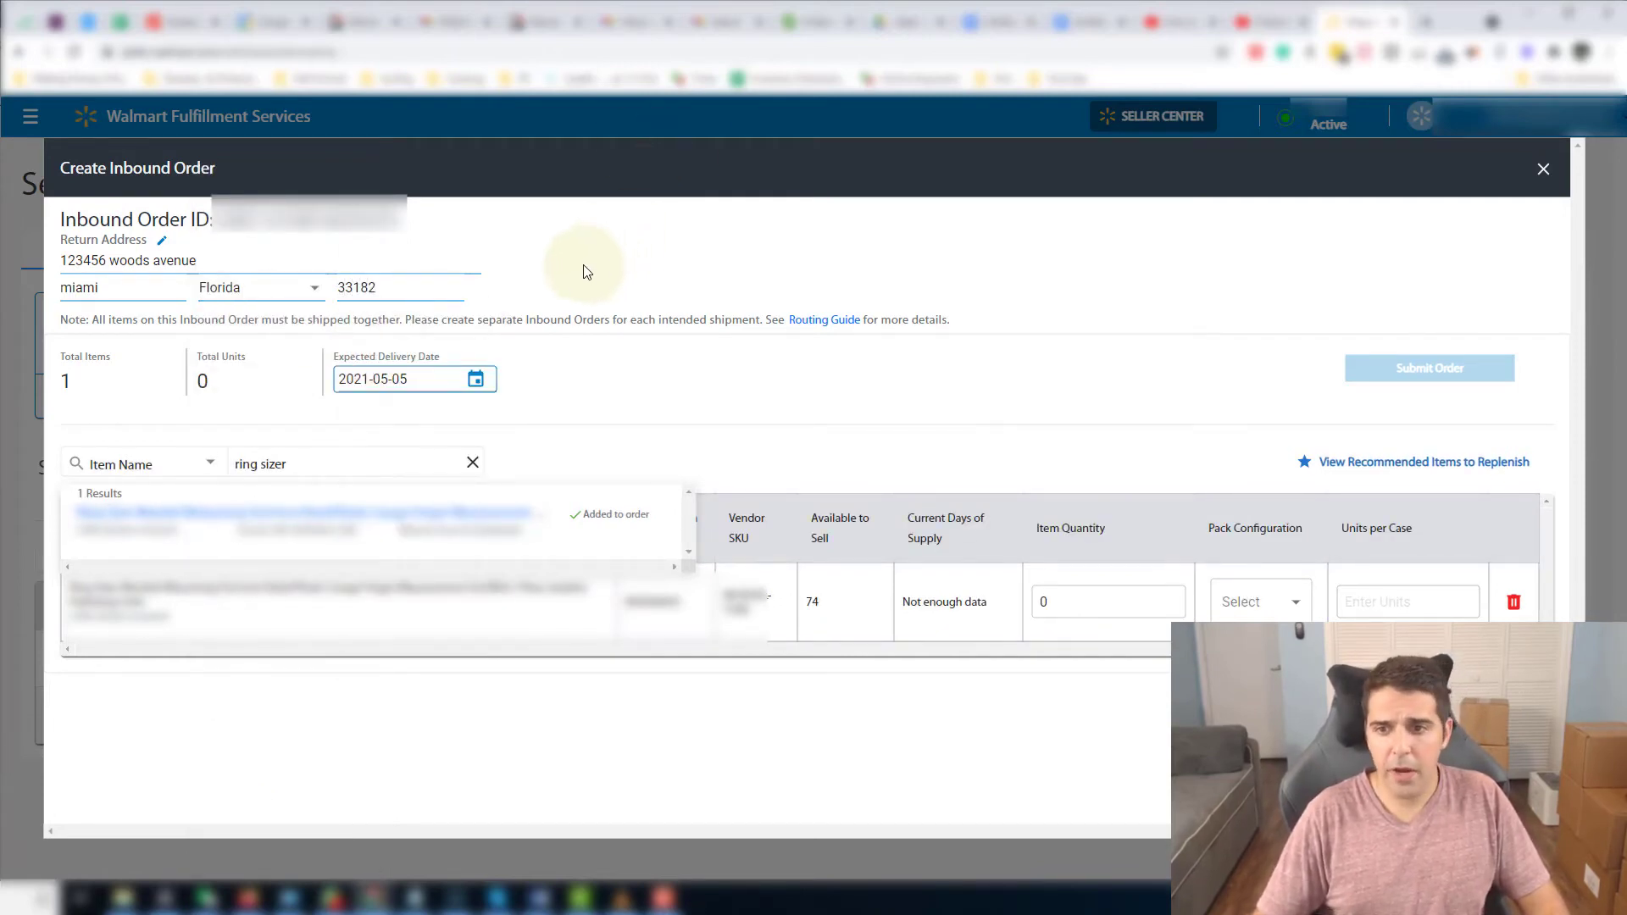
# Step: Set the ring sizer line's quantity to 80 and pack configuration to Case-Pack
pyautogui.click(1076, 600)
pyautogui.press('BackSpace')
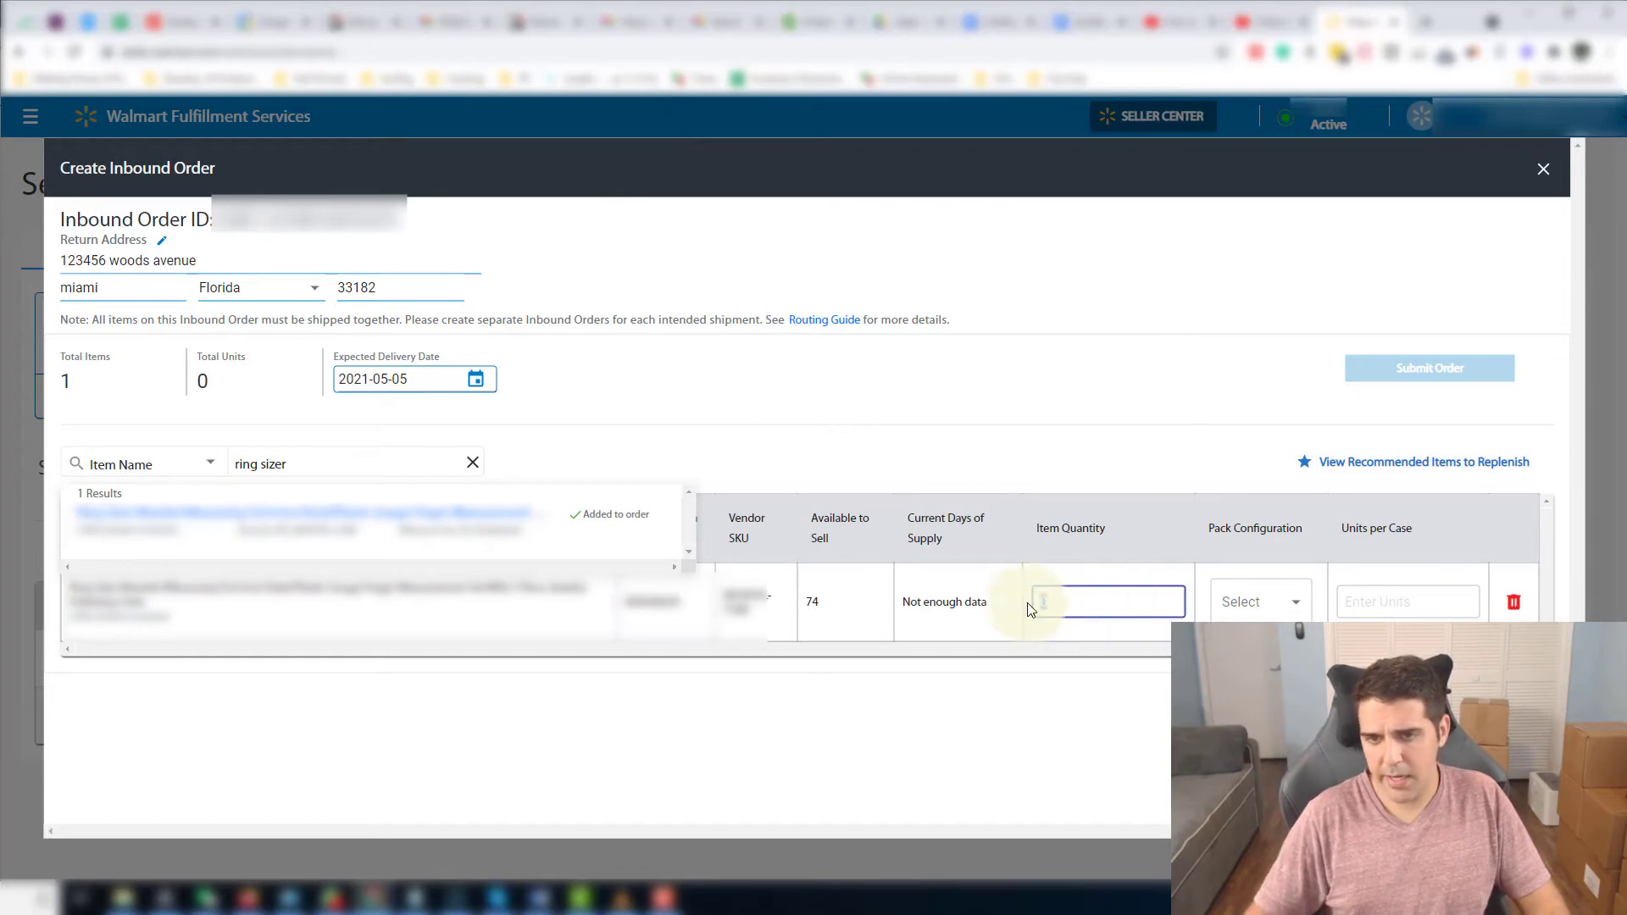
pyautogui.write('80')
pyautogui.click(1254, 603)
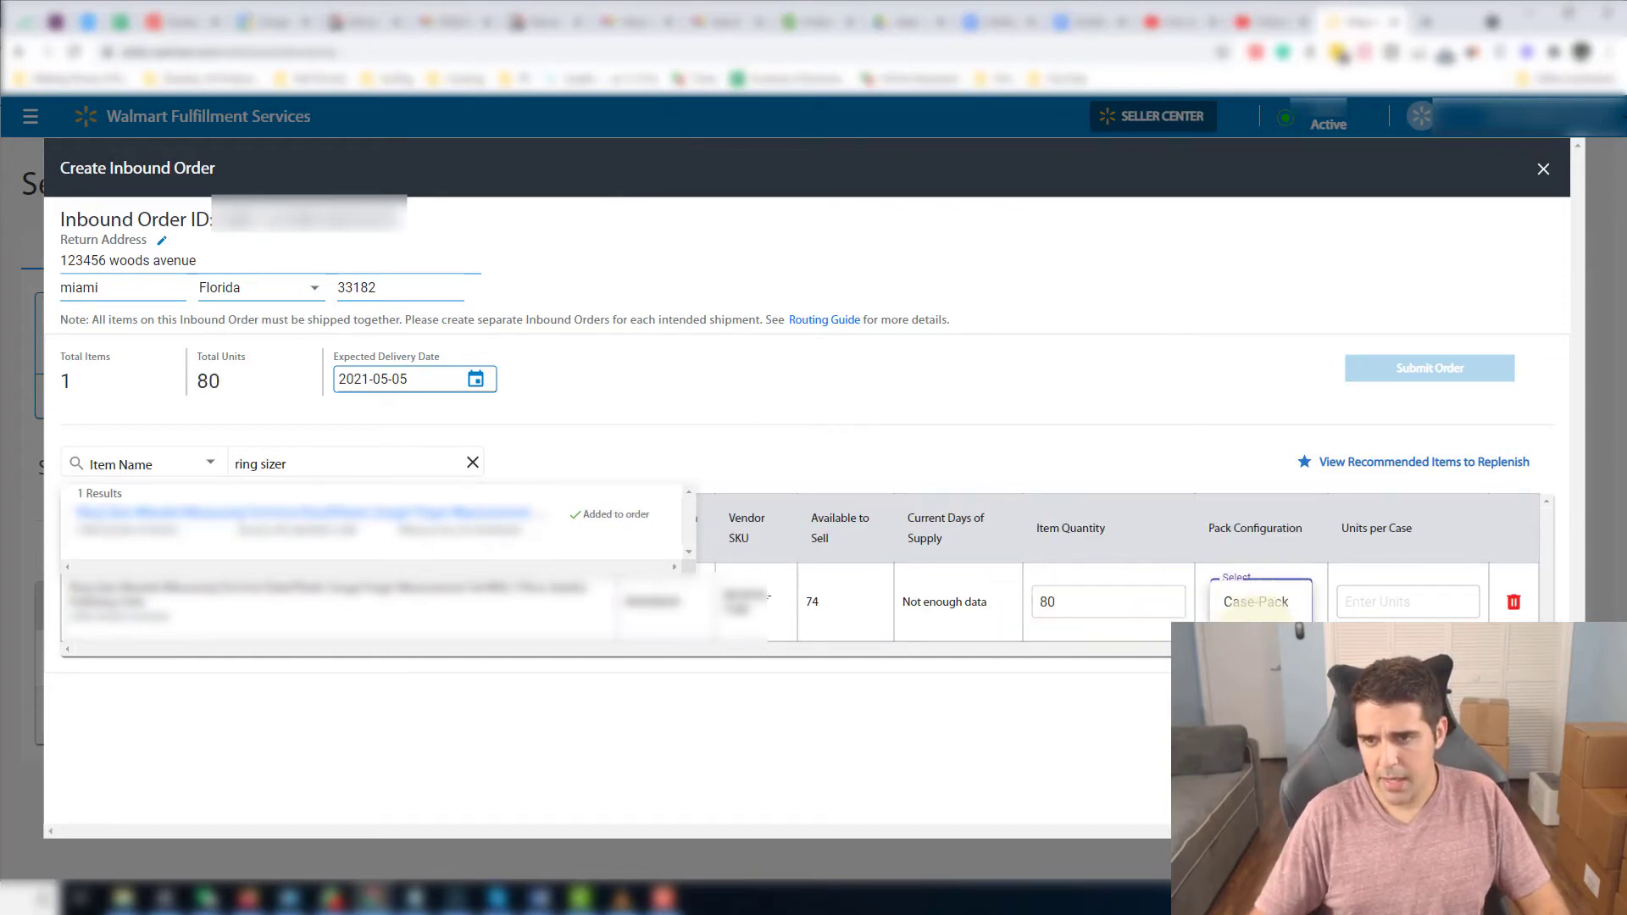
pyautogui.click(1262, 605)
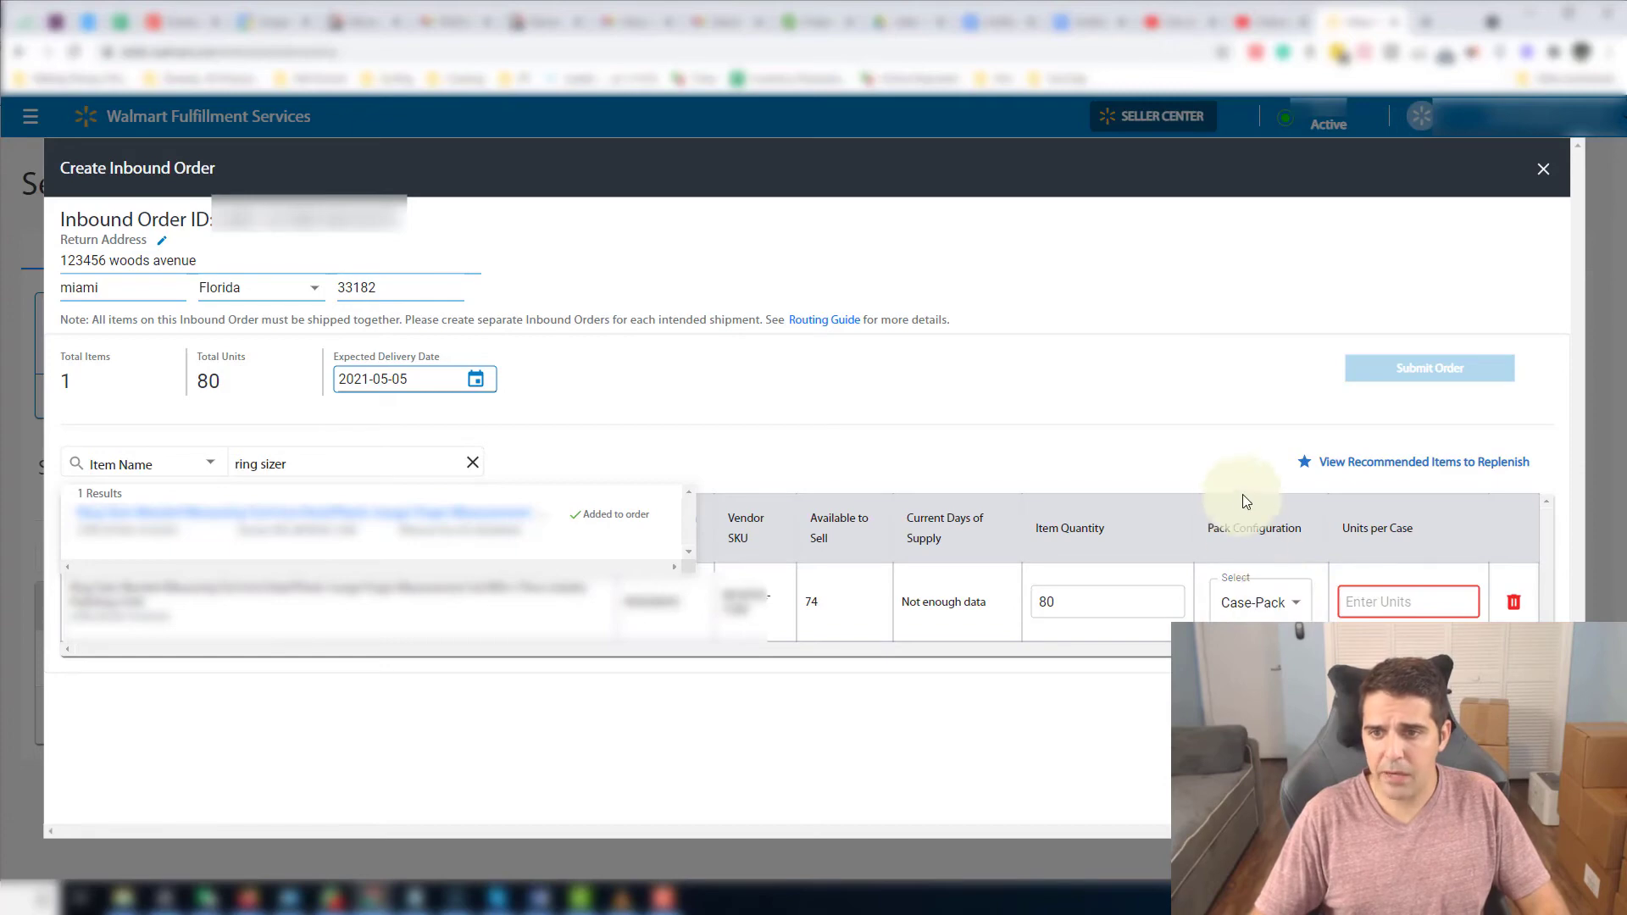
pyautogui.click(1284, 597)
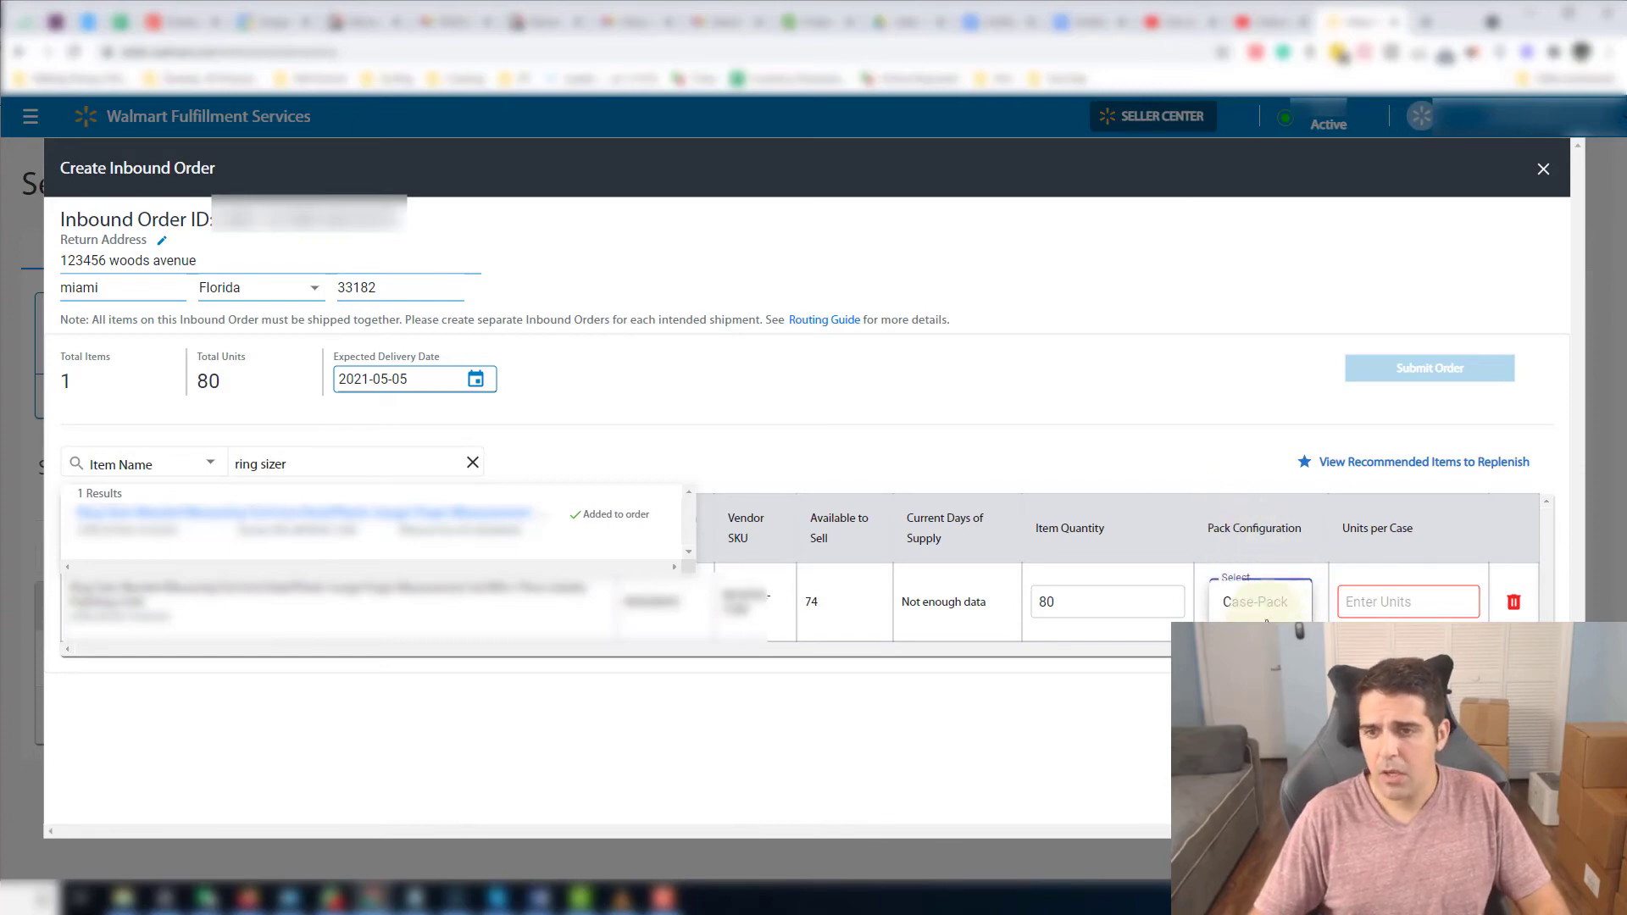
pyautogui.click(1237, 607)
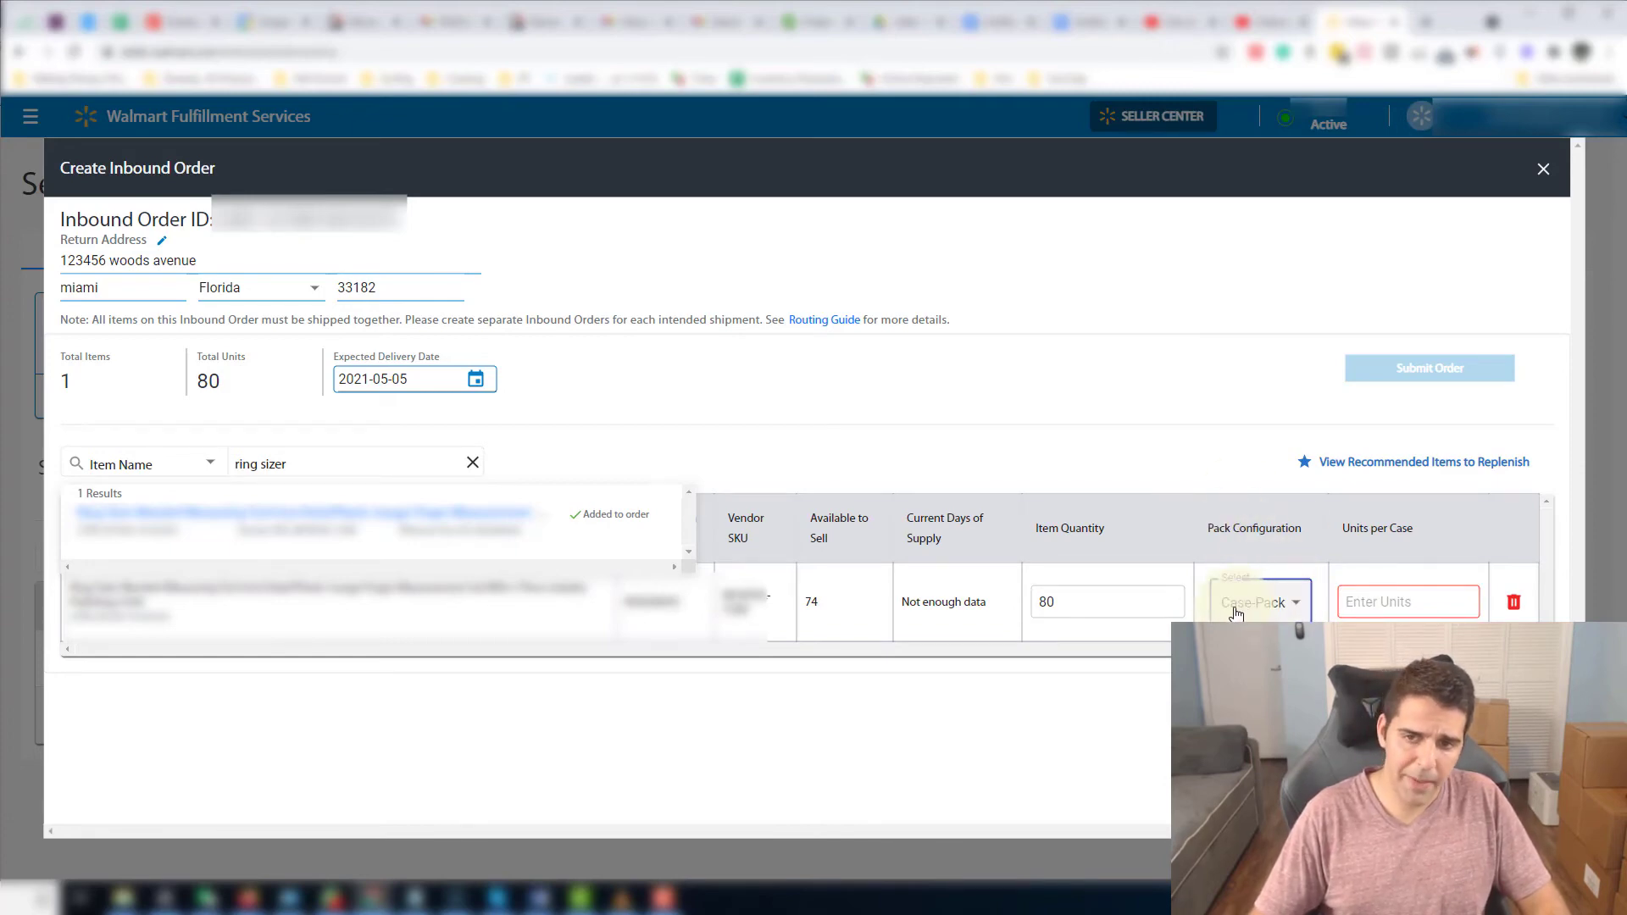
pyautogui.click(1098, 716)
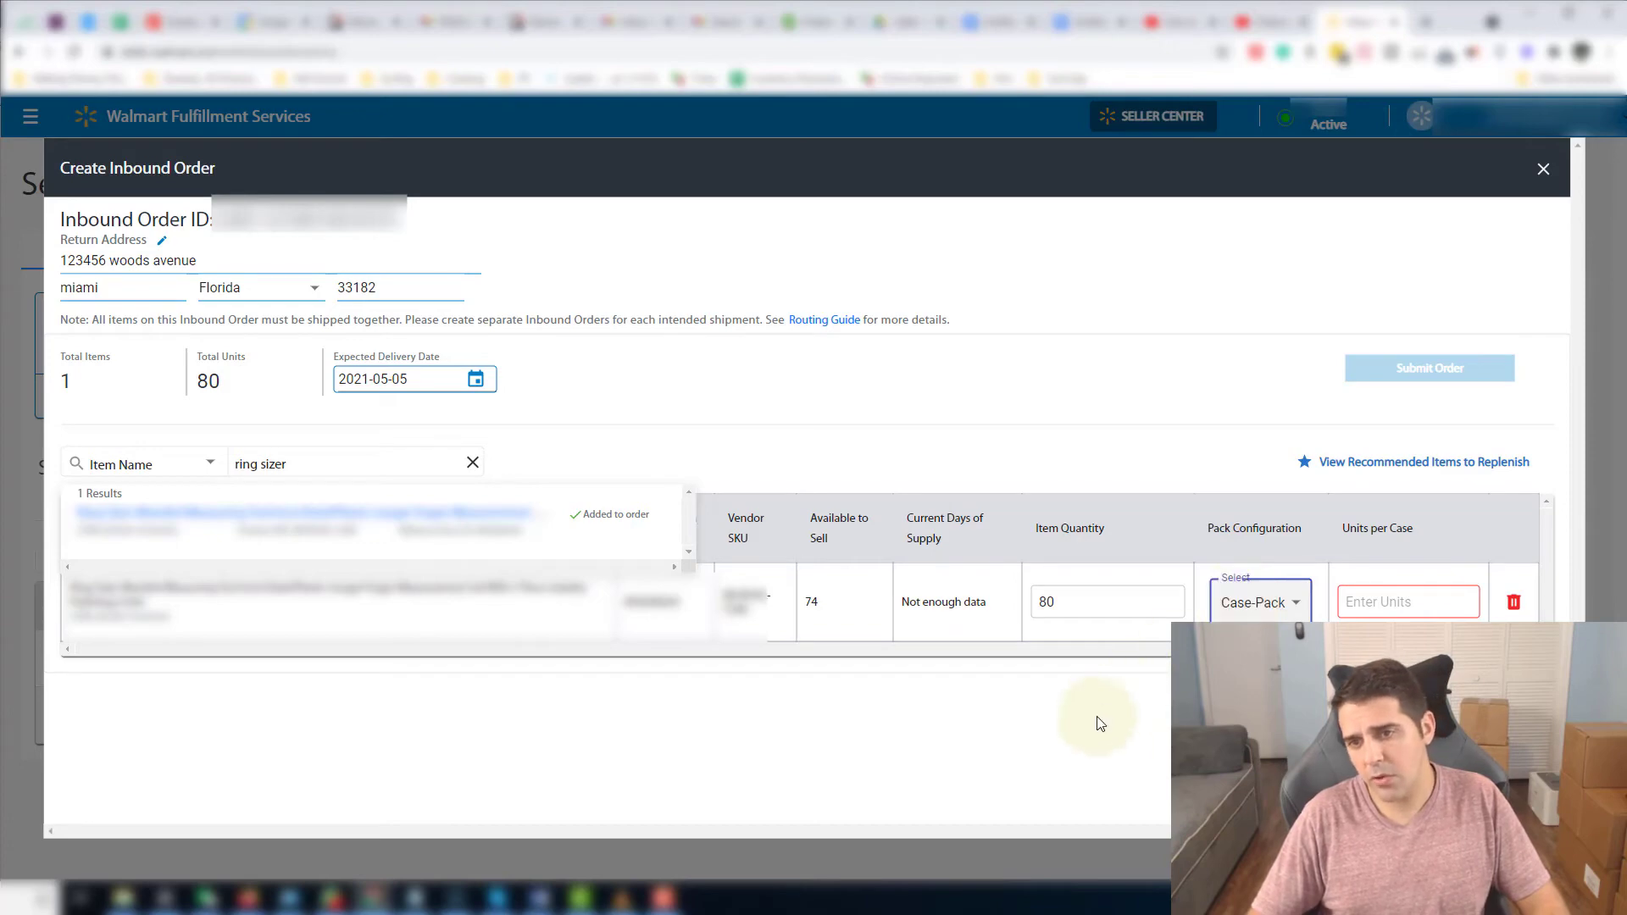
pyautogui.click(1254, 603)
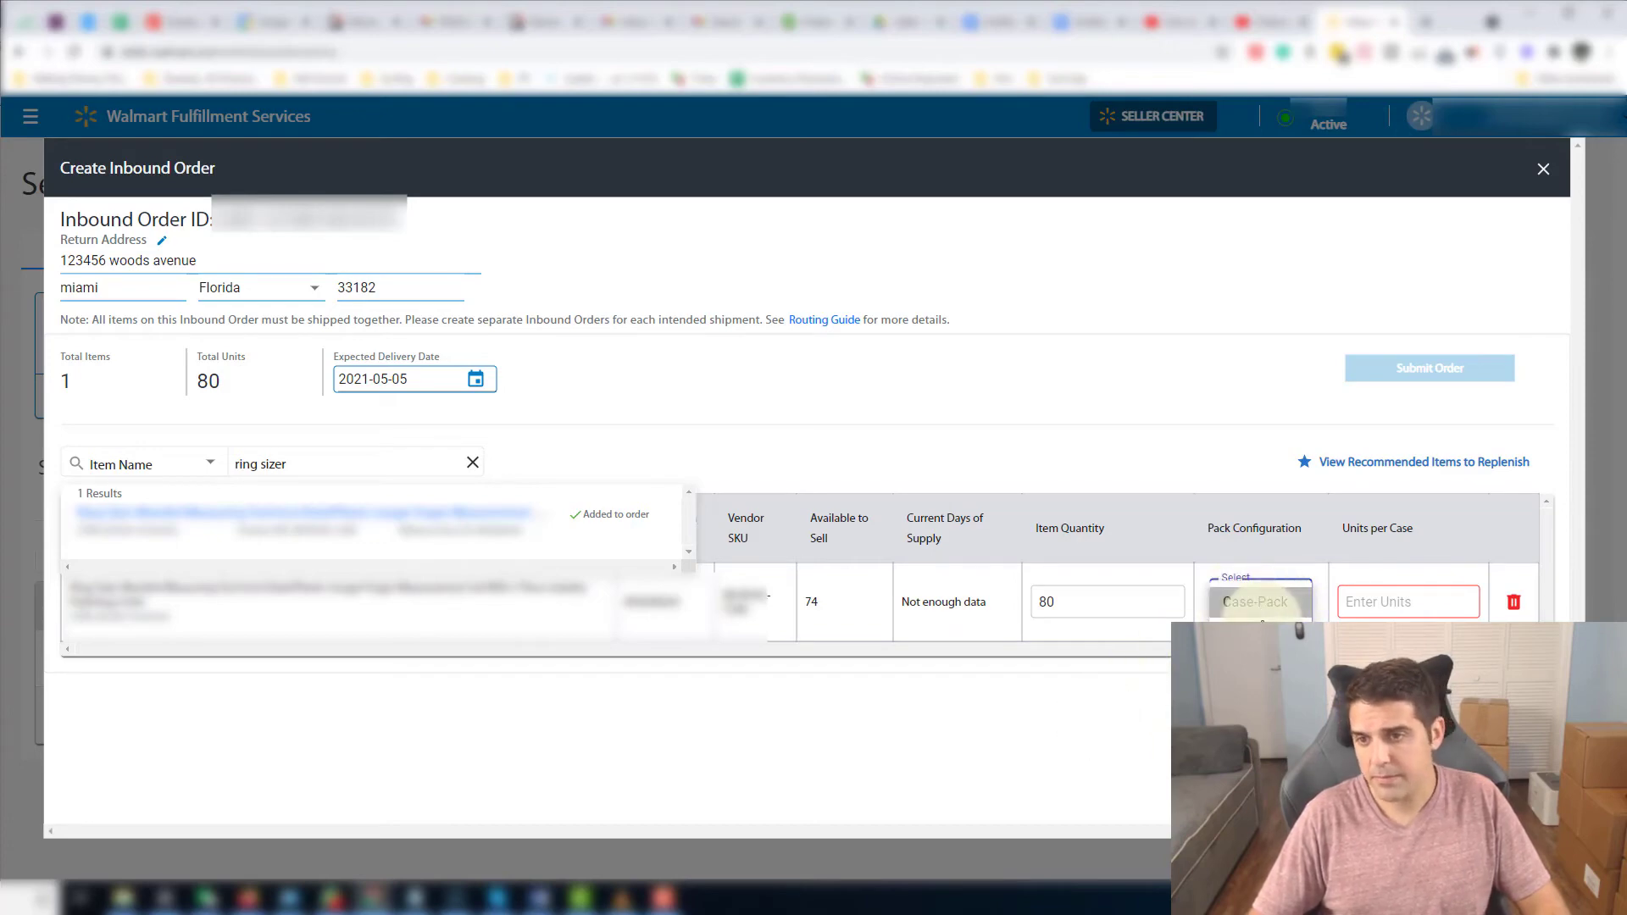
pyautogui.click(1394, 603)
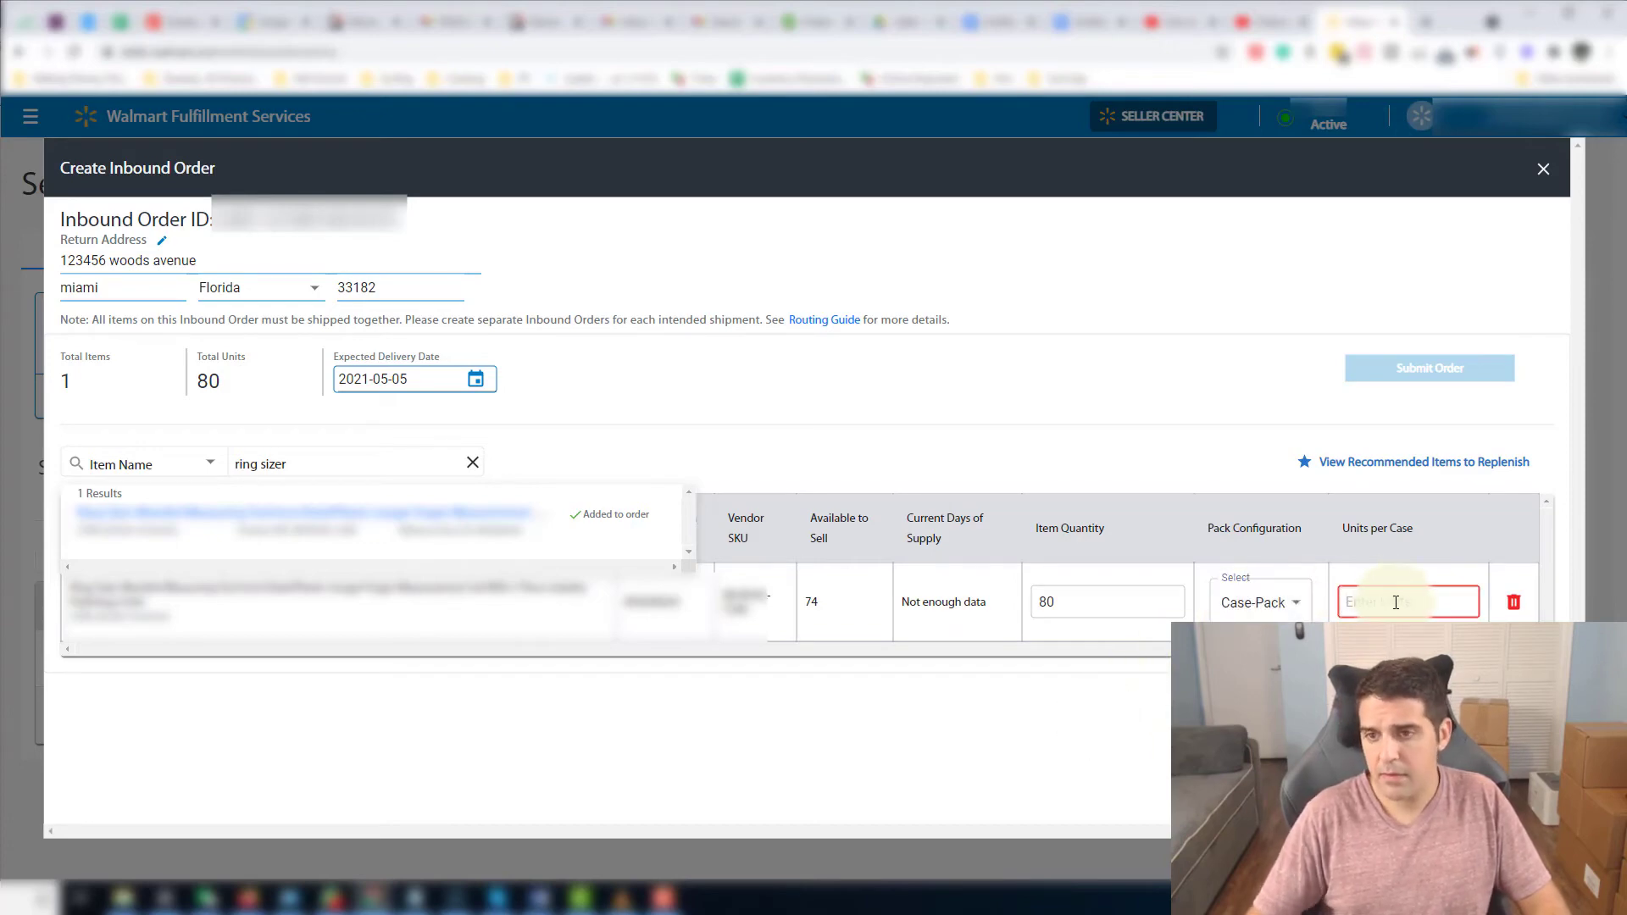
# Step: Enter 80 units per case, submit the inbound order, and view the shipments list
pyautogui.write('80')
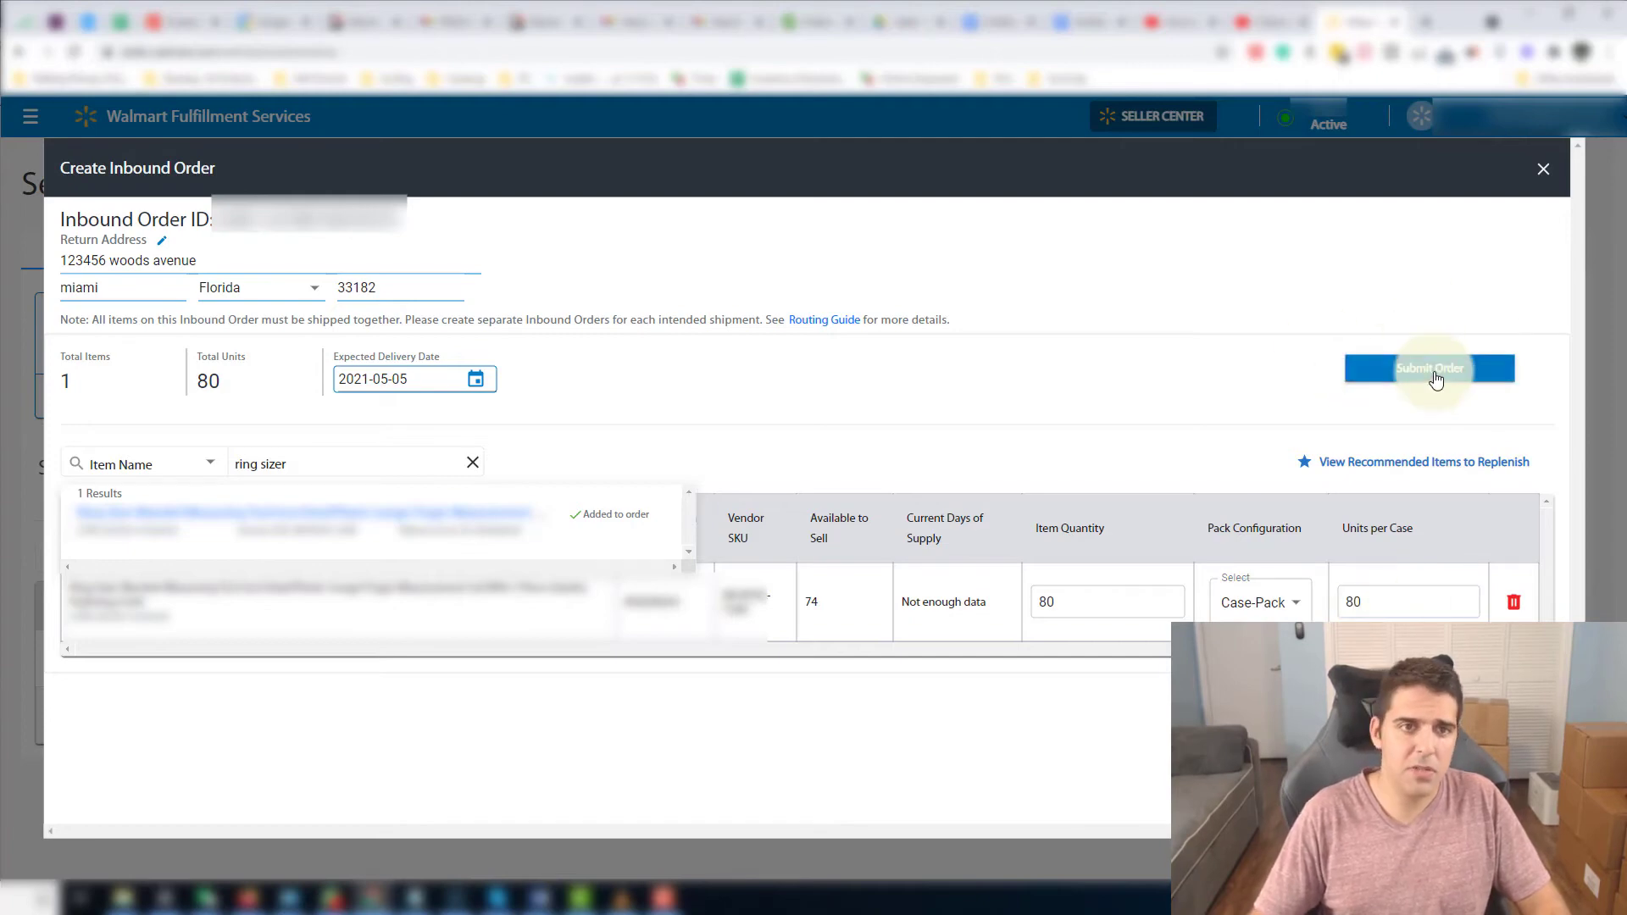
pyautogui.click(1431, 370)
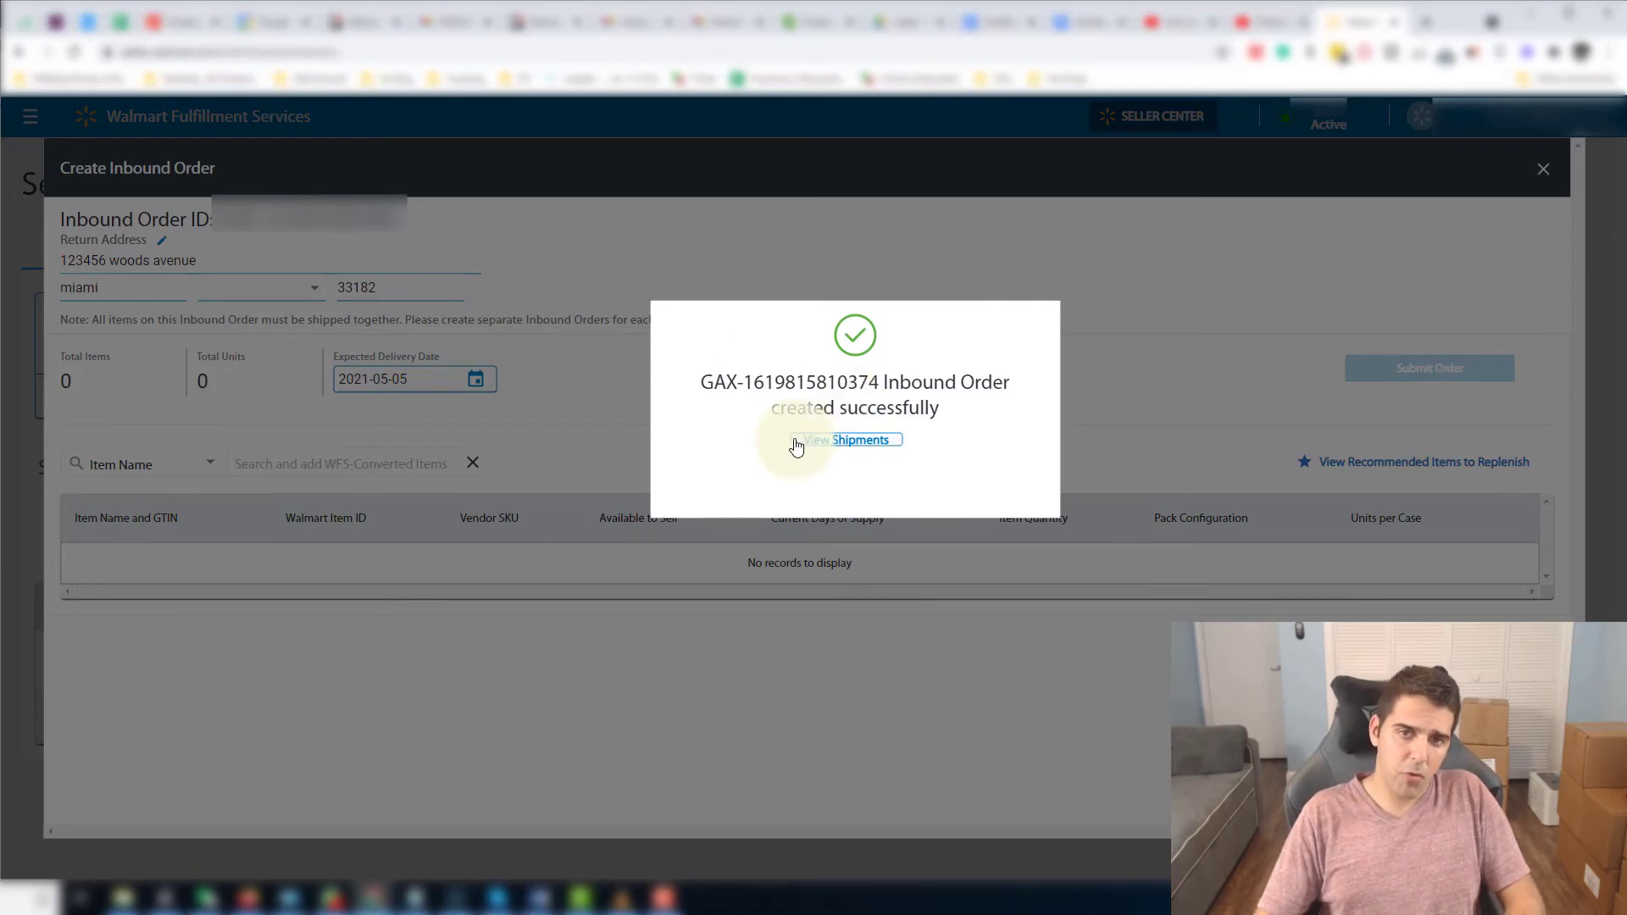
pyautogui.click(828, 449)
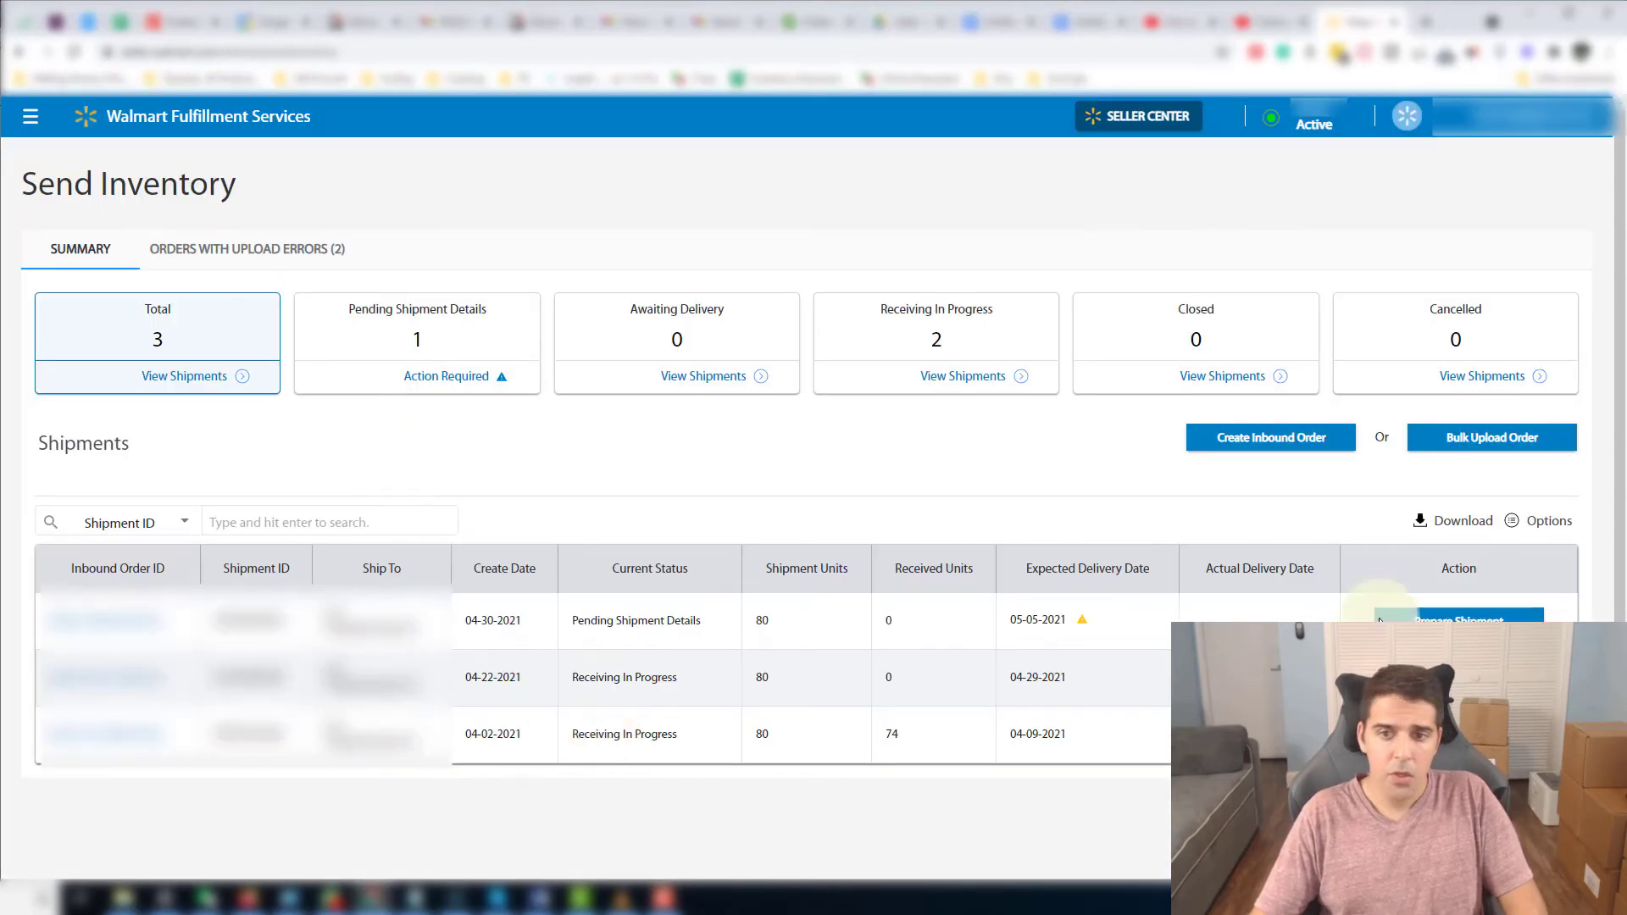
# Step: Open the new 80-unit shipment and highlight its KY1, Shepherdsville, KY ship-to details
pyautogui.click(1474, 615)
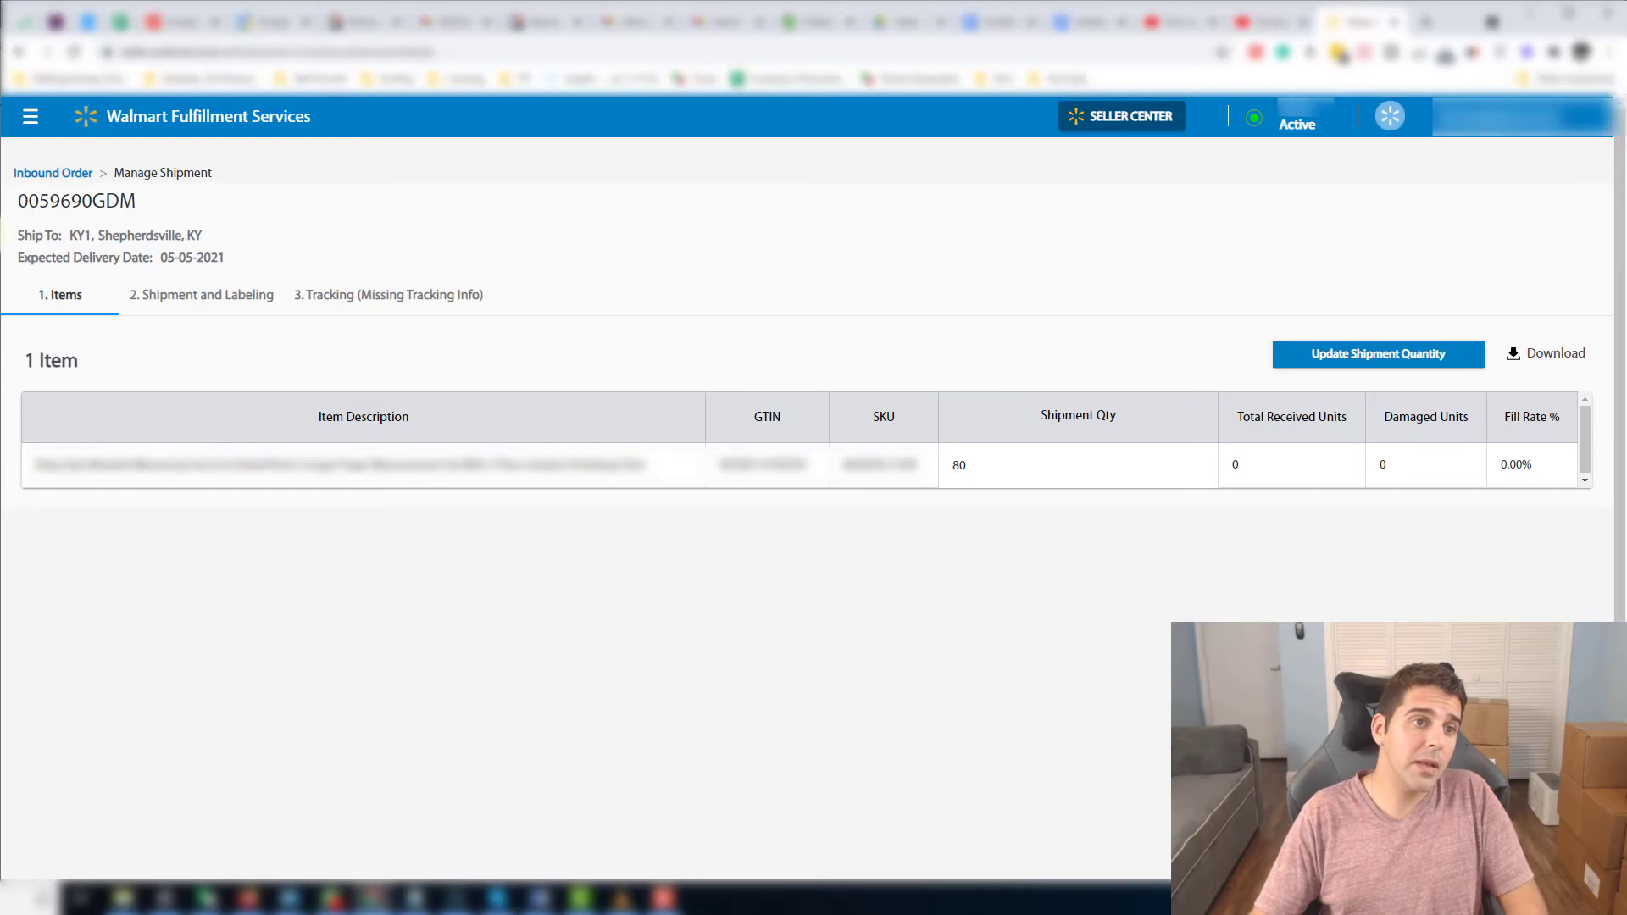
pyautogui.moveTo(15, 233); pyautogui.dragTo(330, 263)
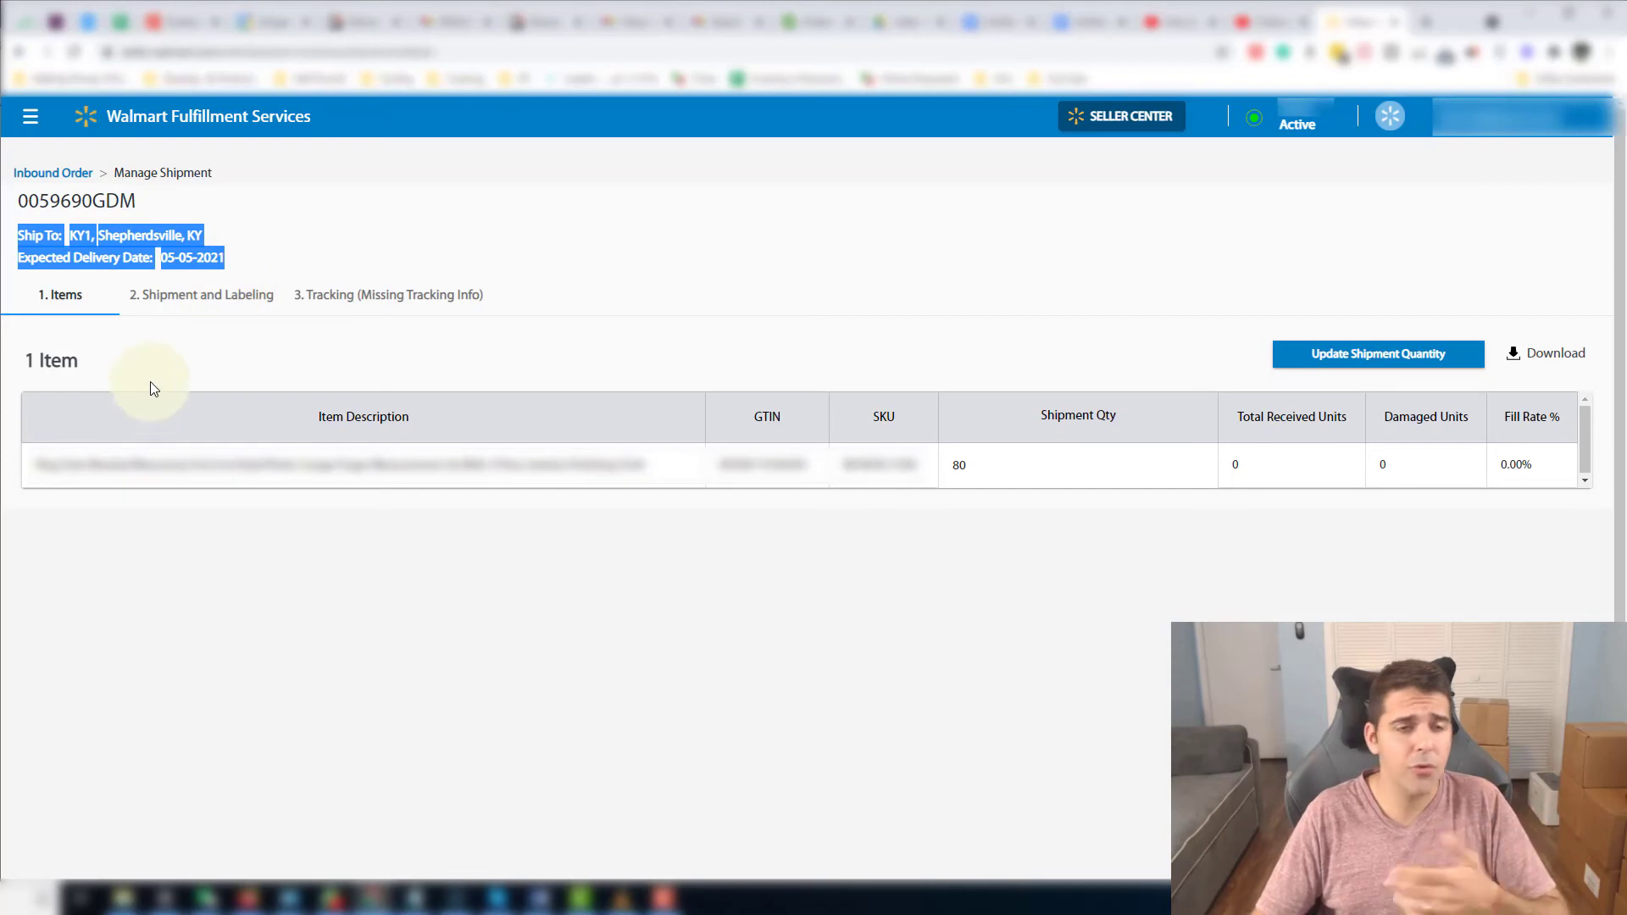
pyautogui.click(234, 274)
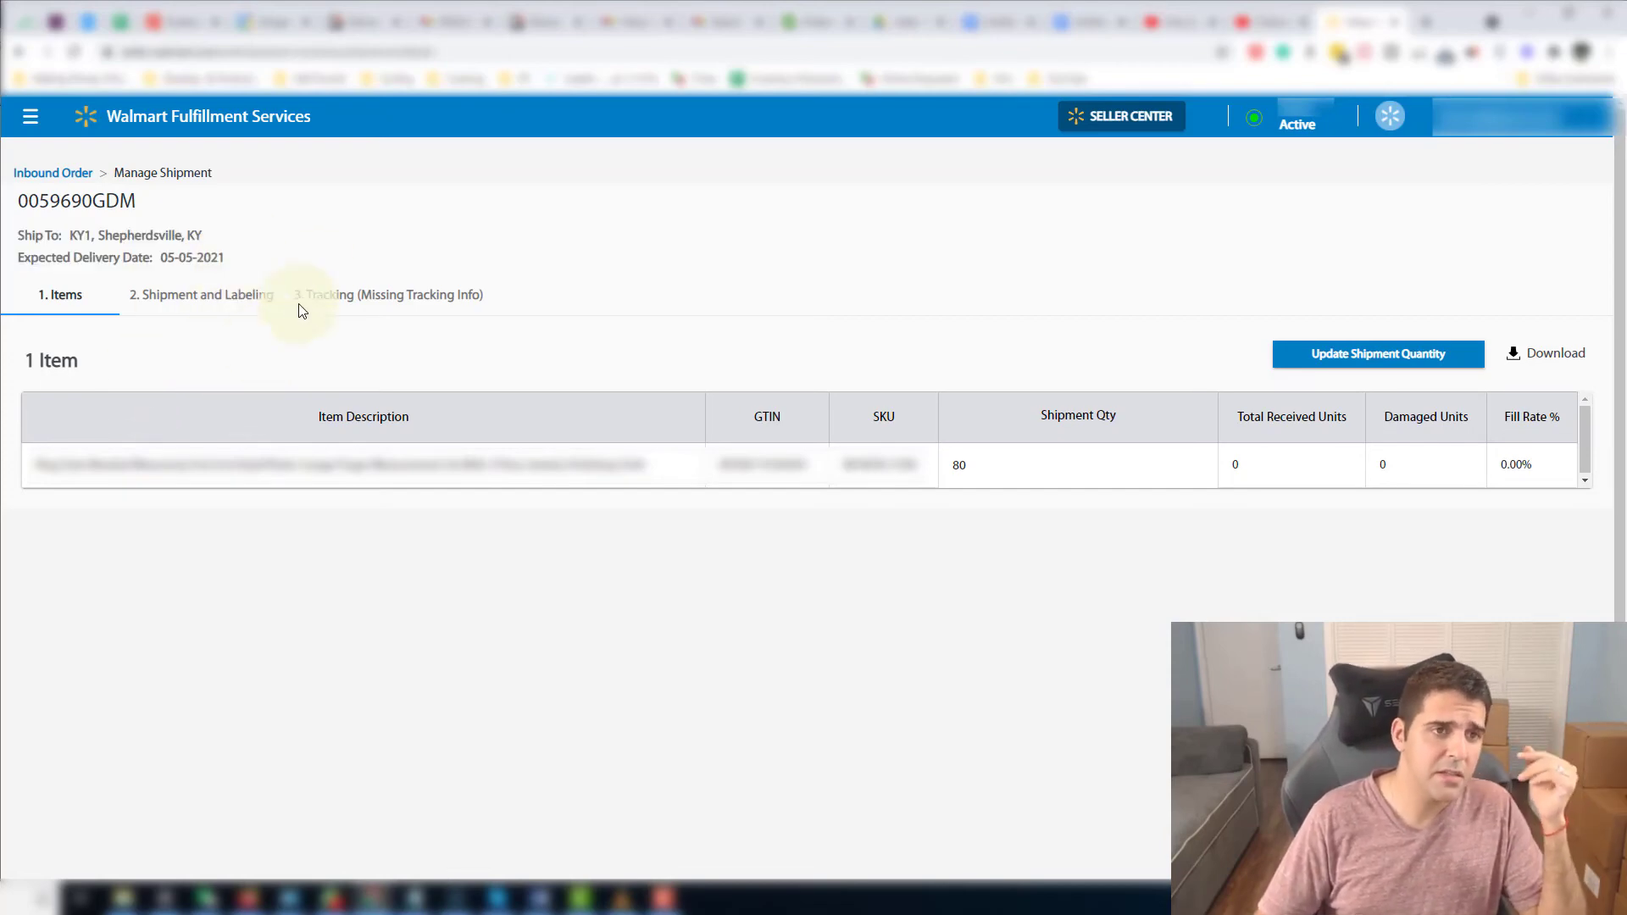
pyautogui.moveTo(74, 239); pyautogui.dragTo(211, 240)
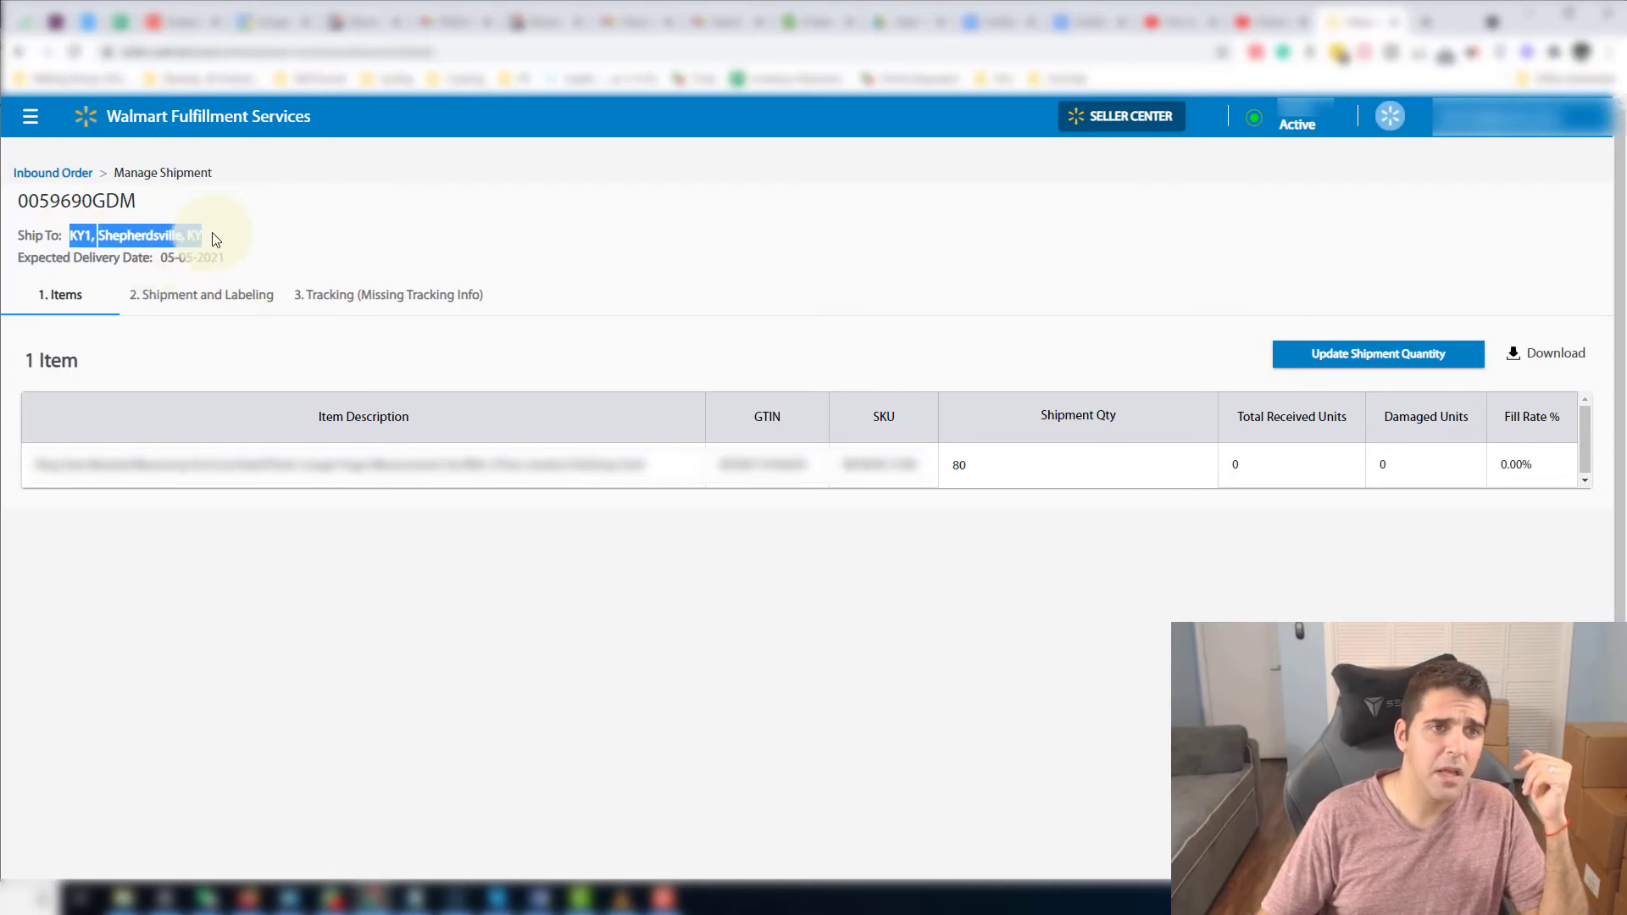
pyautogui.click(209, 239)
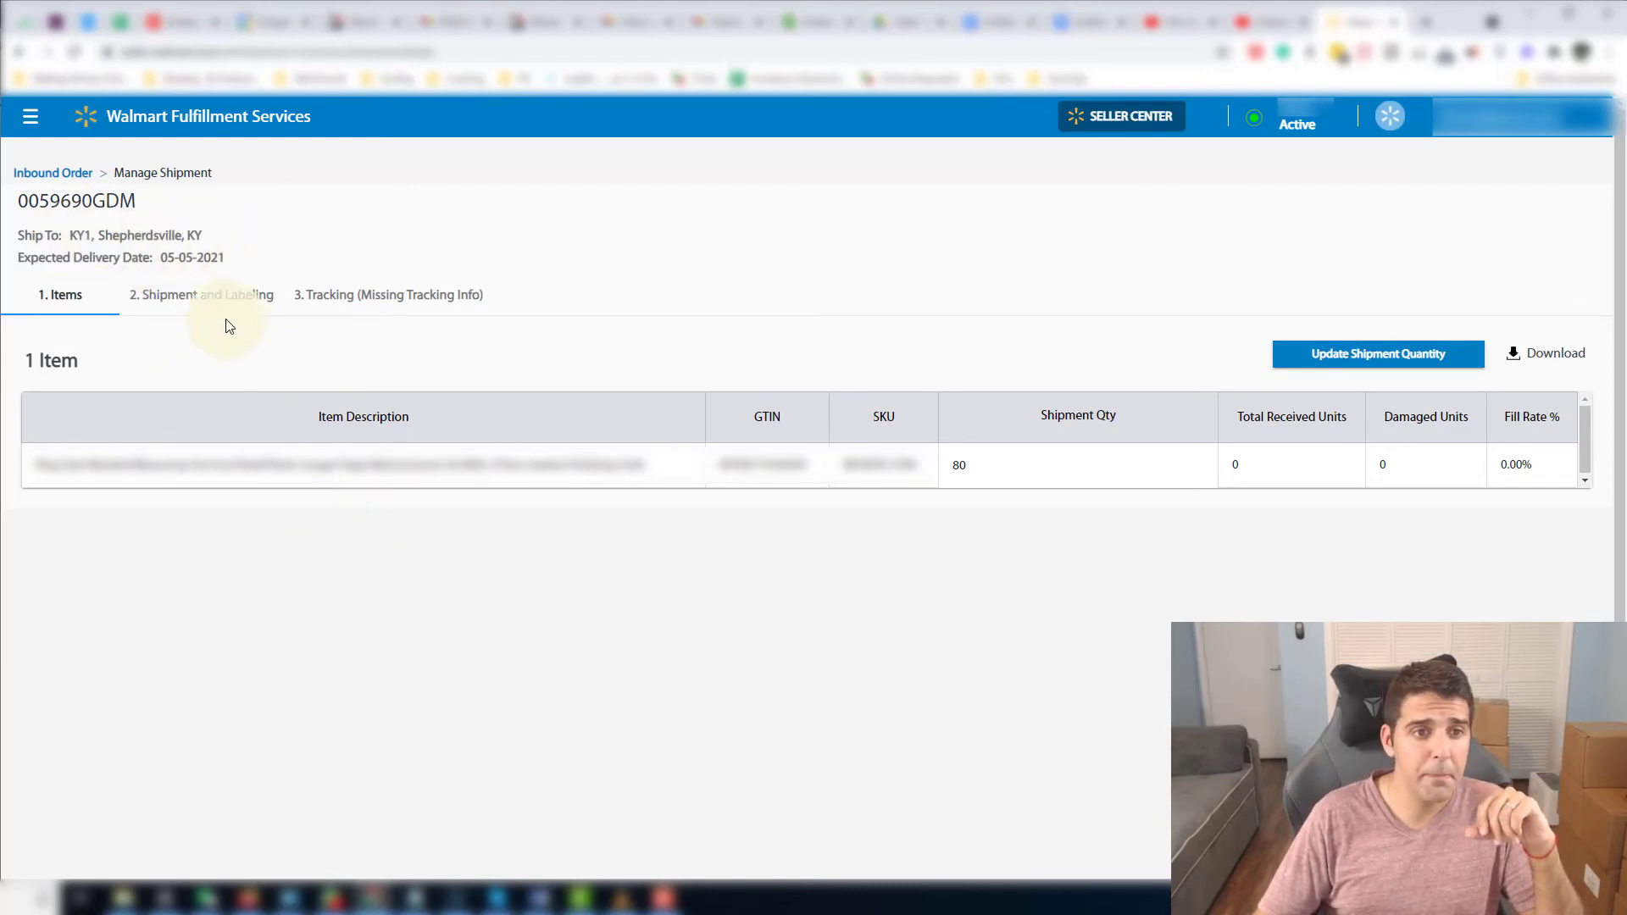
# Step: On the Shipment and Labeling step, choose Small Parcel with 1 single-SKU box and 0 mixed-SKU boxes
pyautogui.click(188, 305)
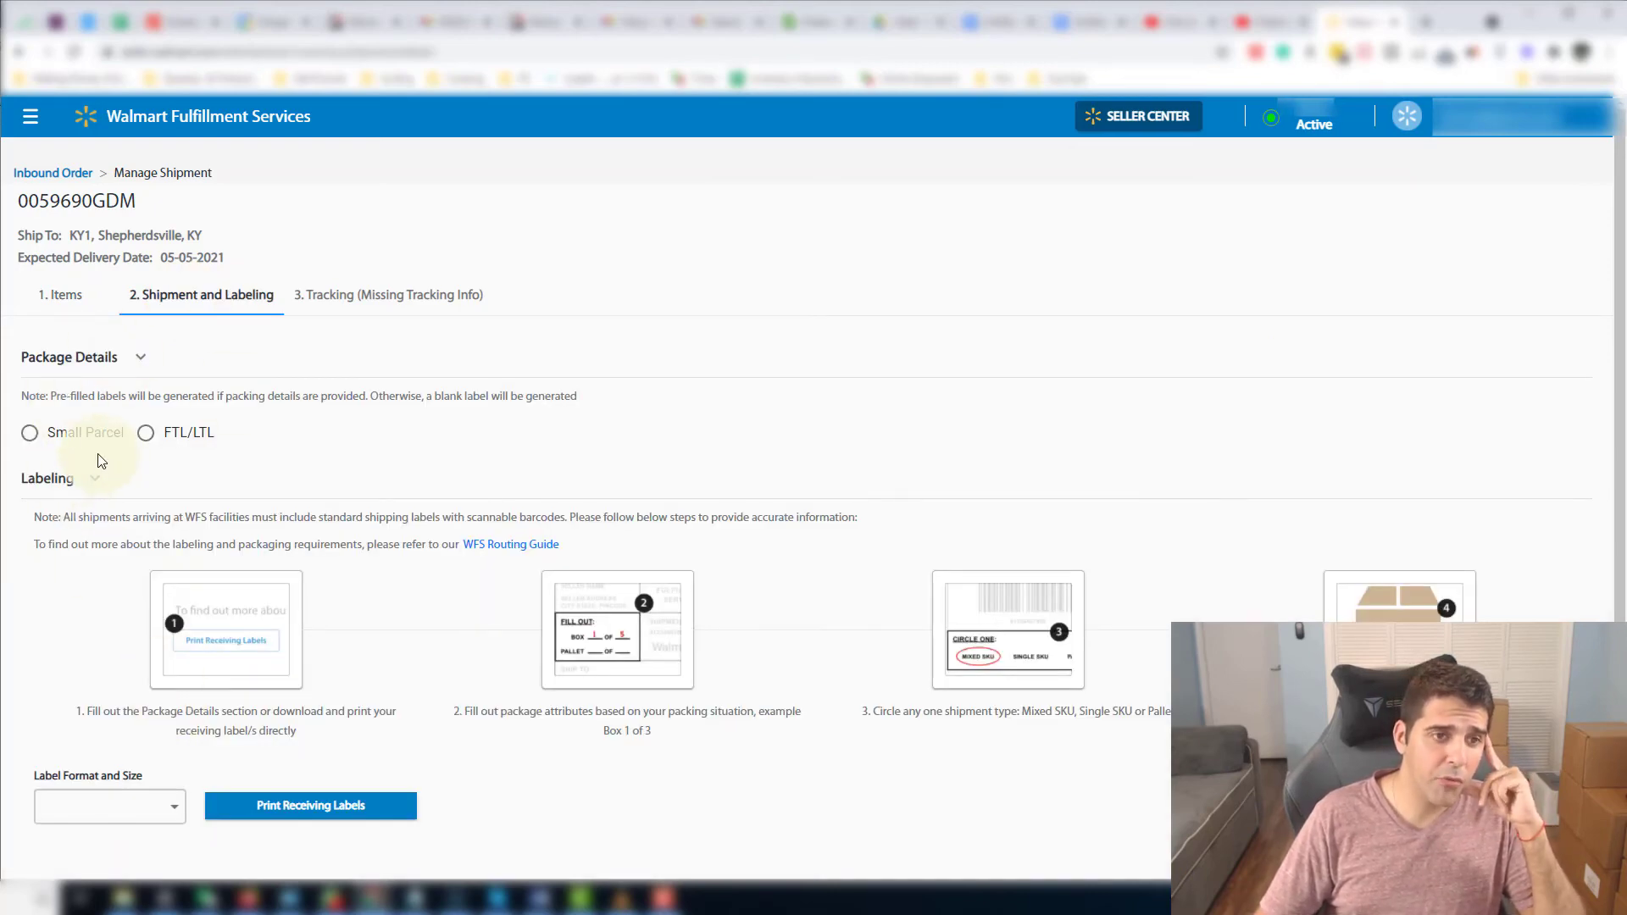
pyautogui.click(63, 434)
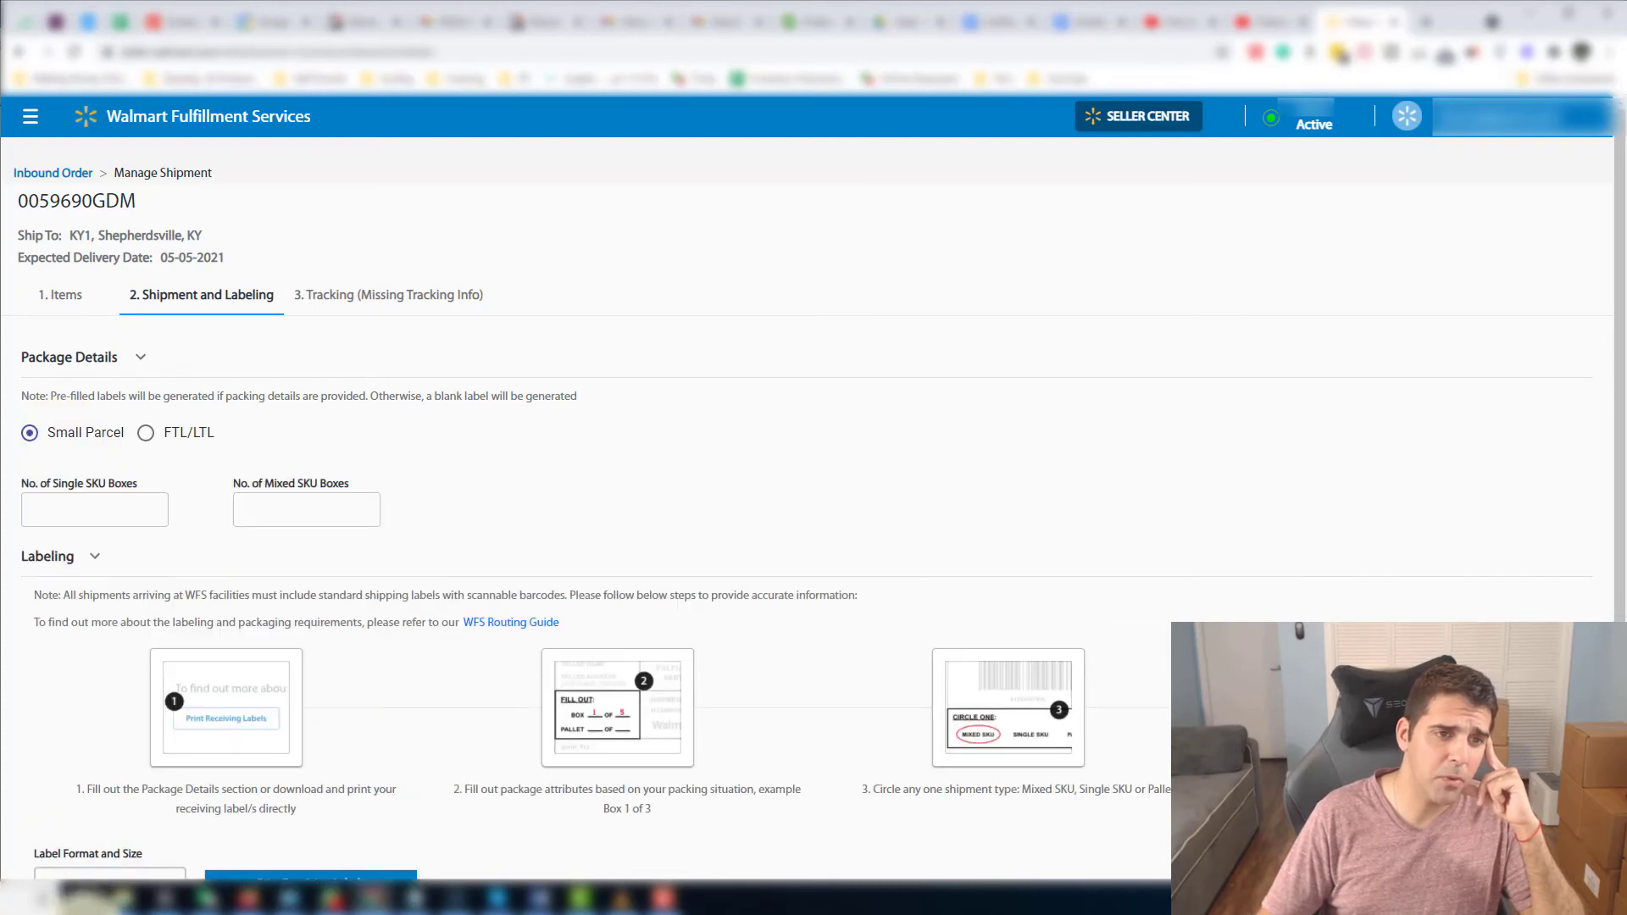
pyautogui.click(75, 511)
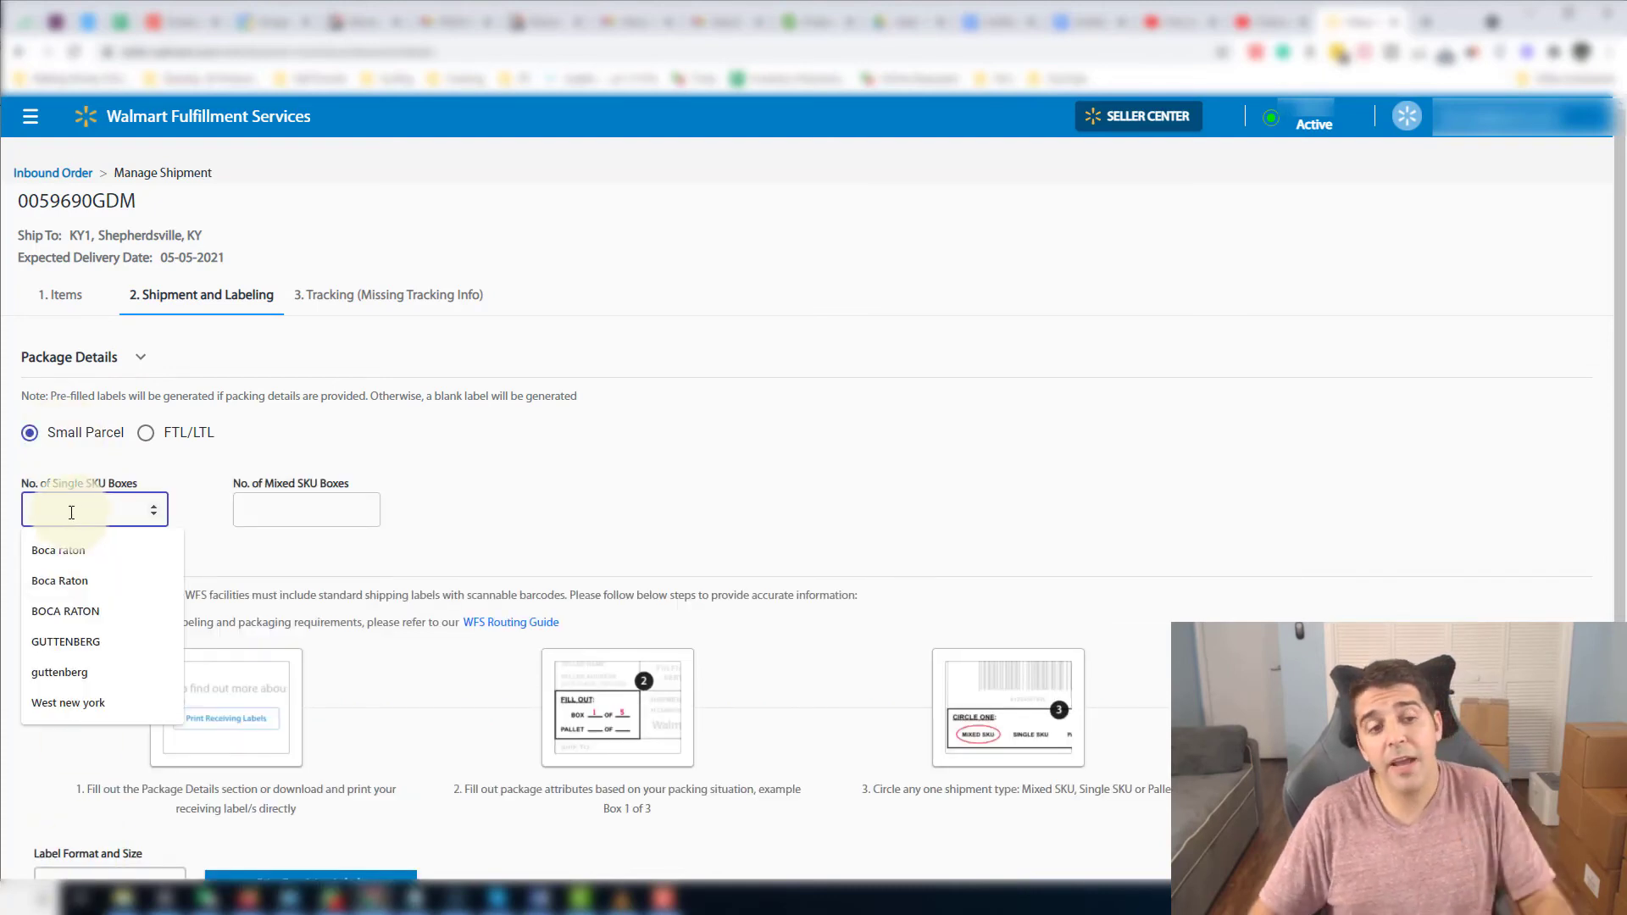
pyautogui.write('1')
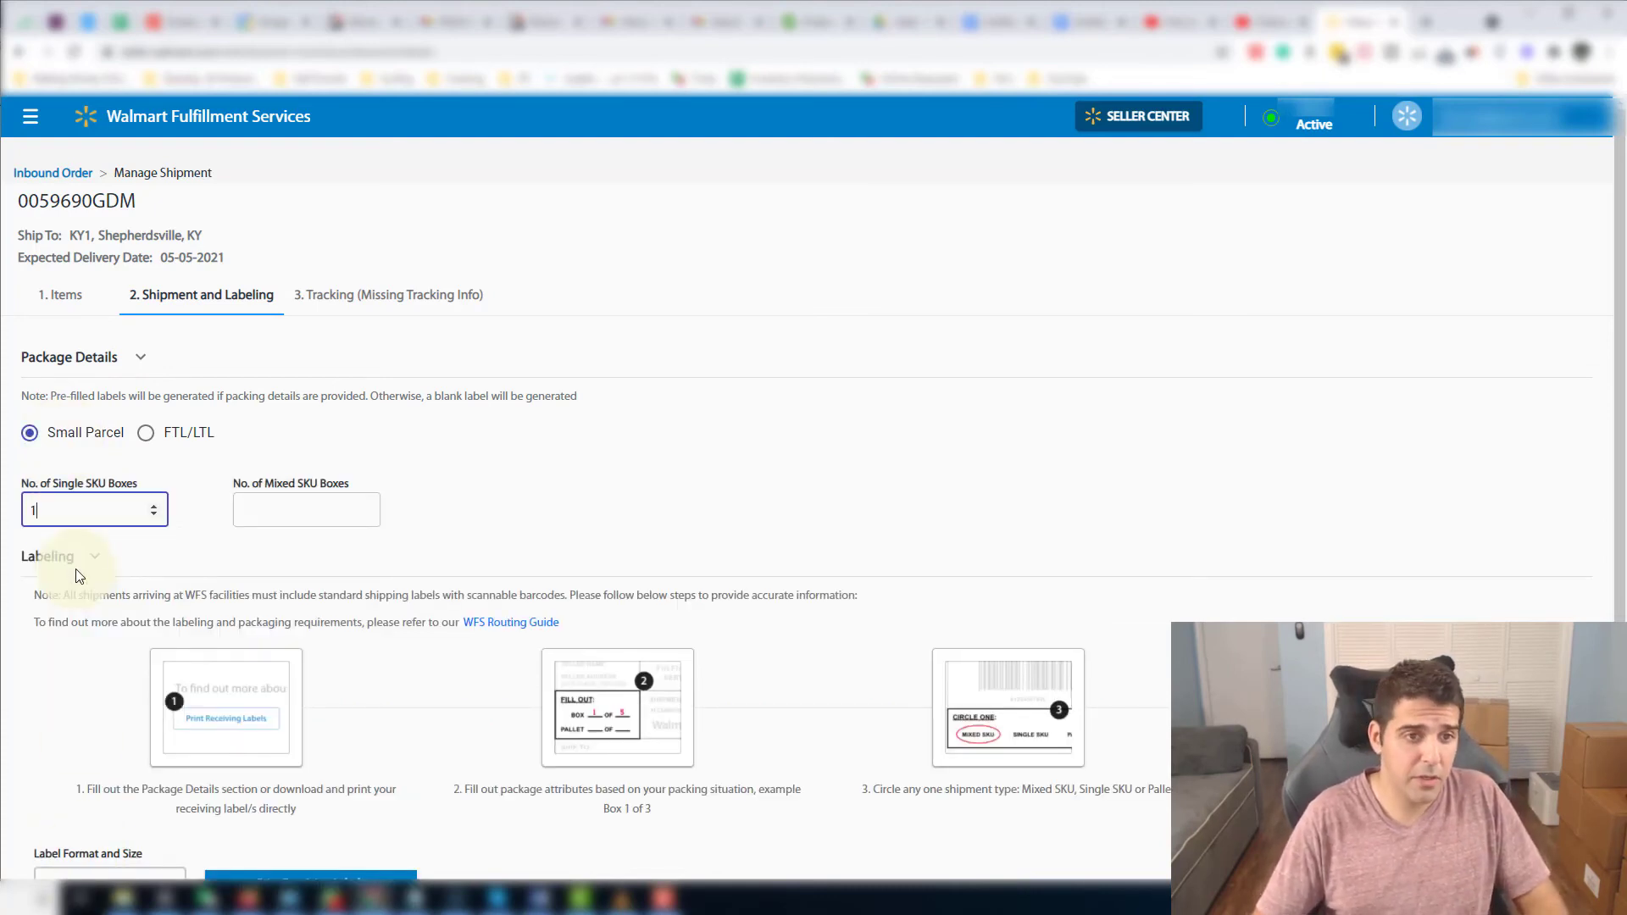
pyautogui.click(268, 508)
pyautogui.write('0')
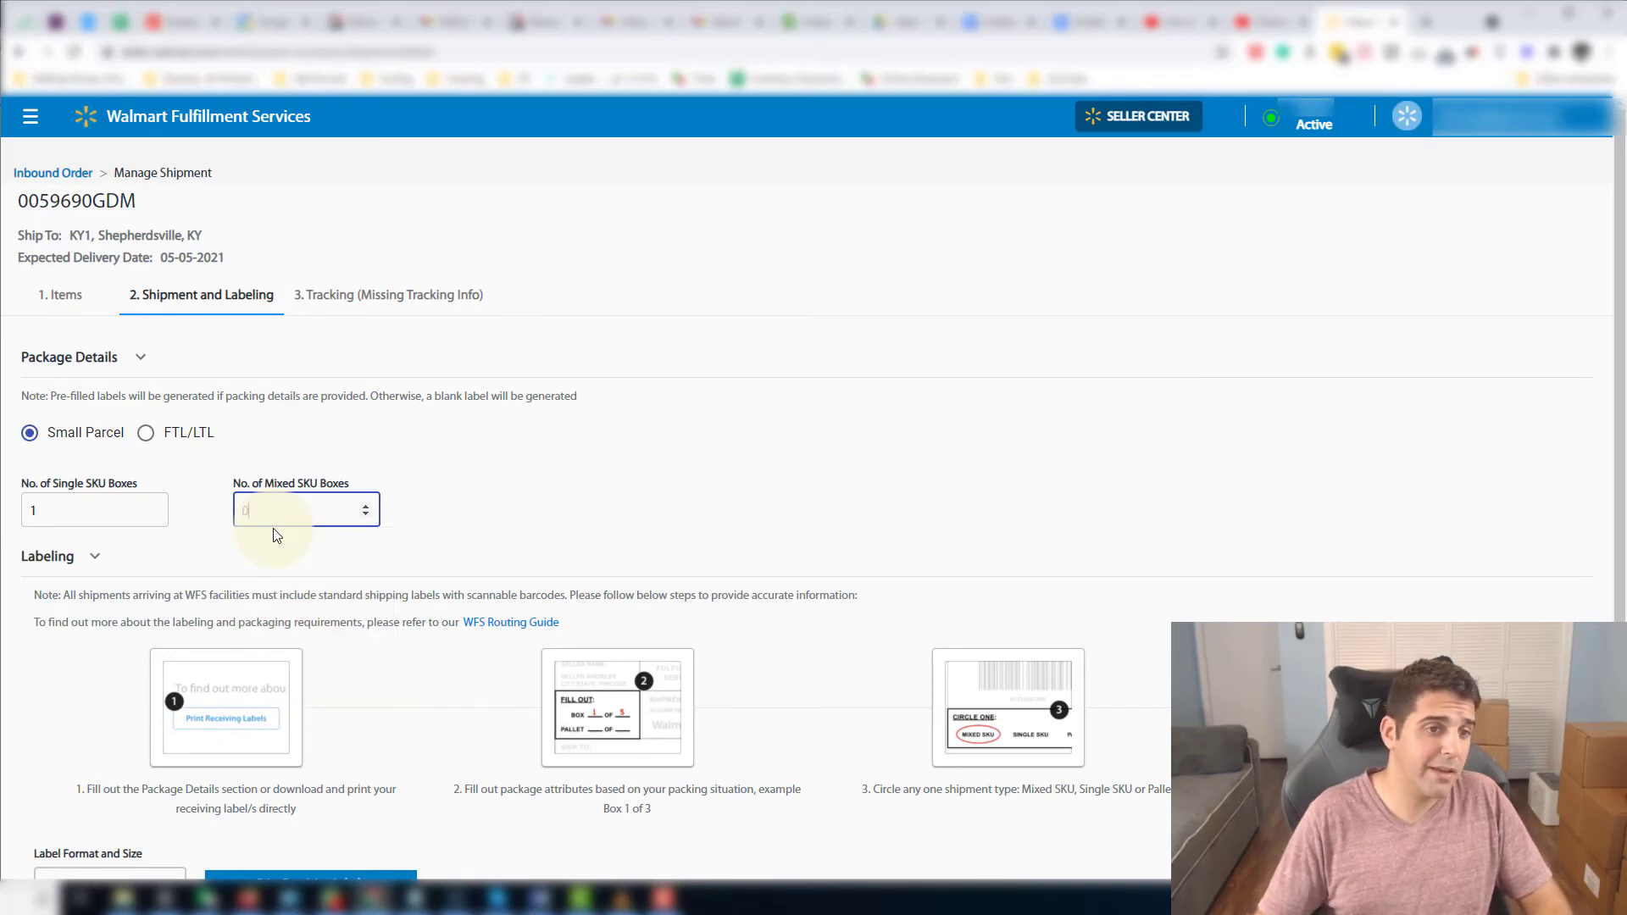
pyautogui.click(362, 429)
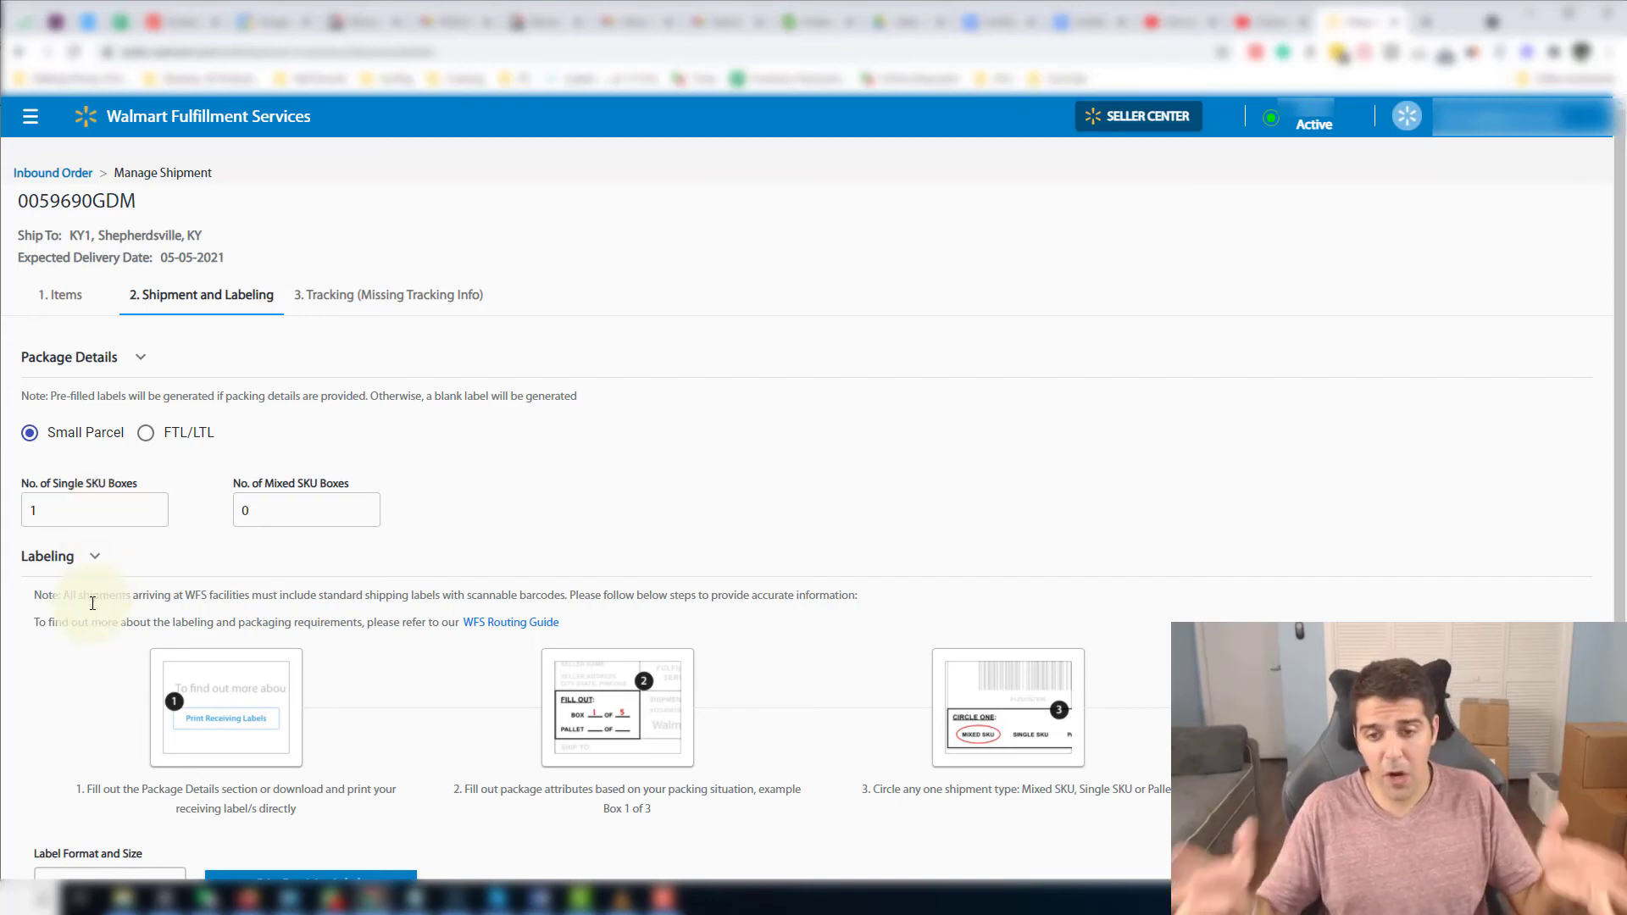
pyautogui.moveTo(169, 896)
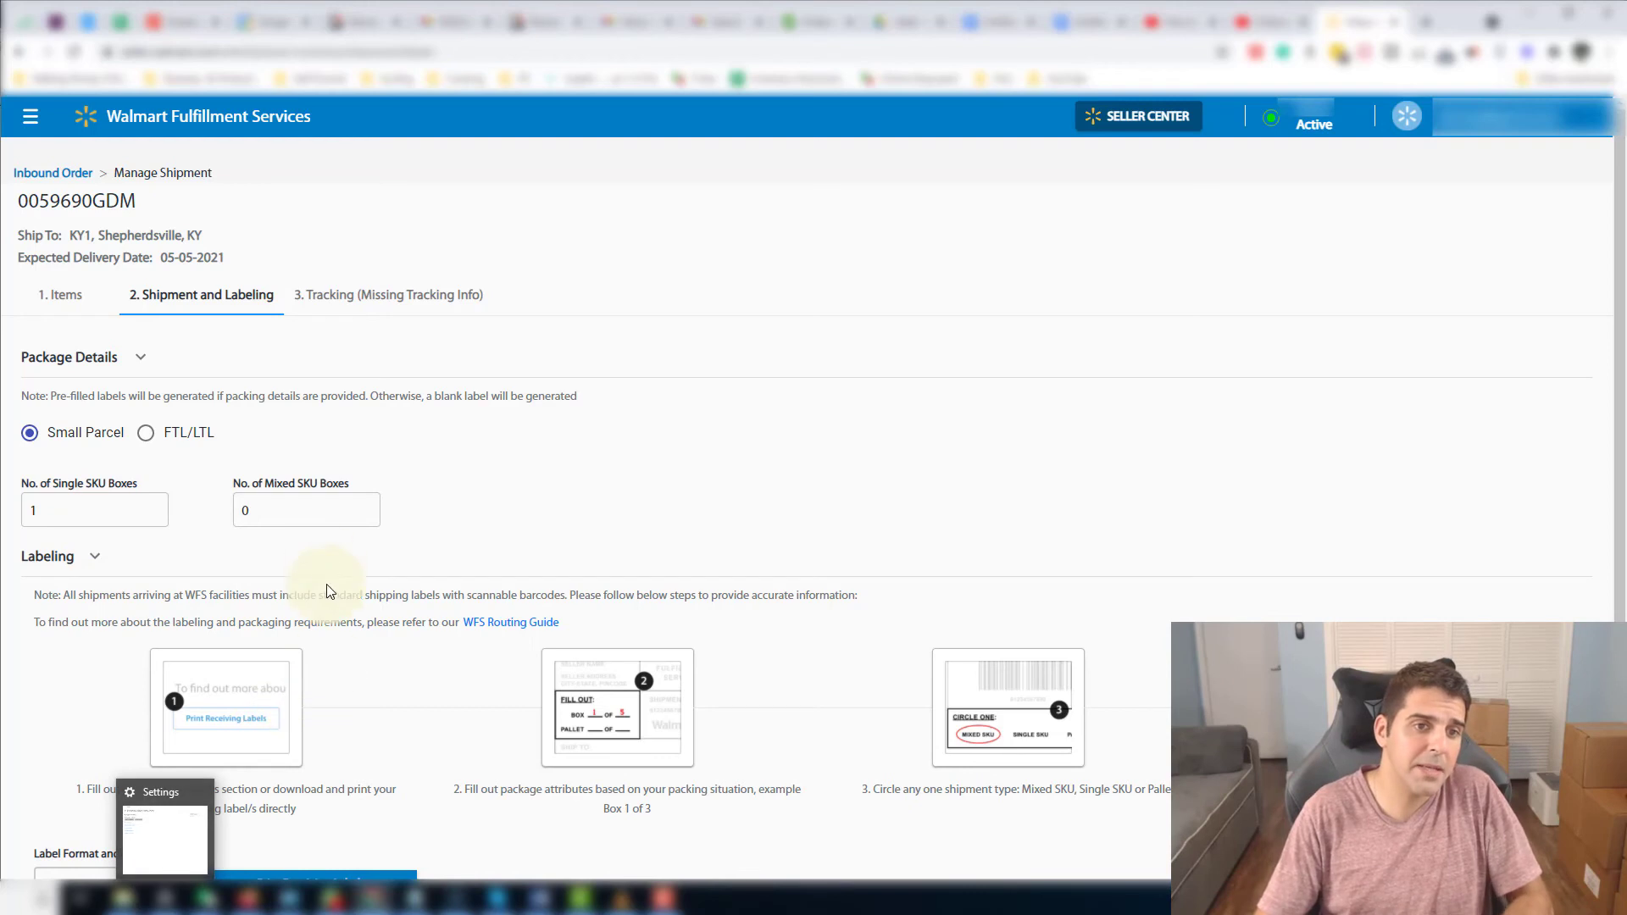
pyautogui.scroll(-1, 307, 563)
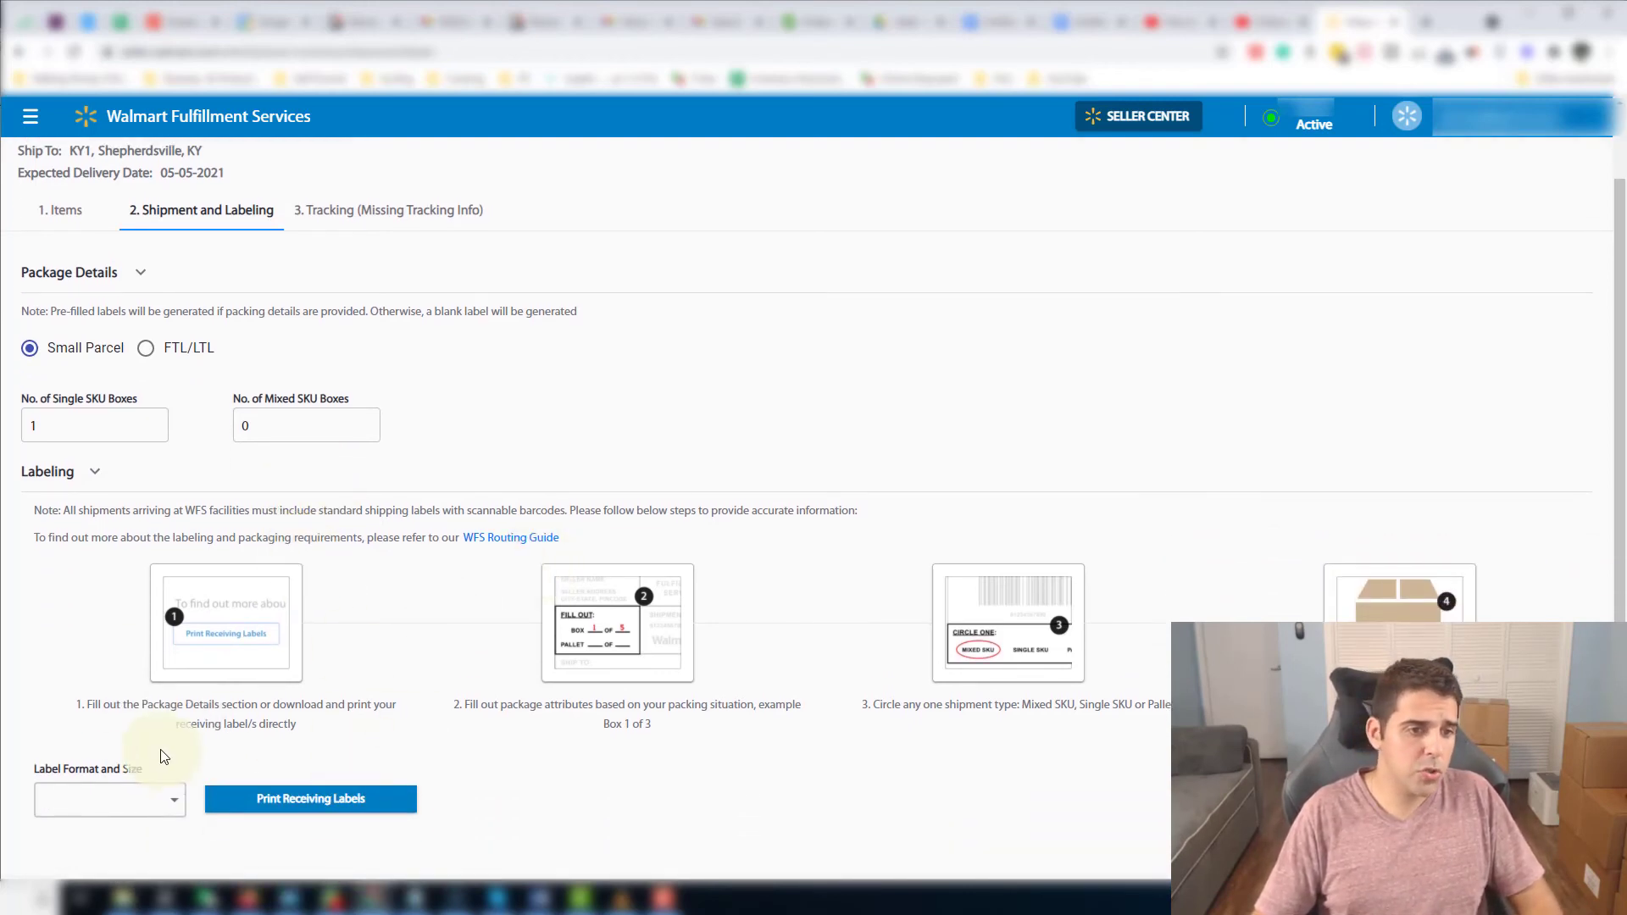
pyautogui.scroll(-1, 152, 751)
# Step: Set the label format to ZPL: 4 in. x 6 in. and print the receiving labels
pyautogui.click(122, 753)
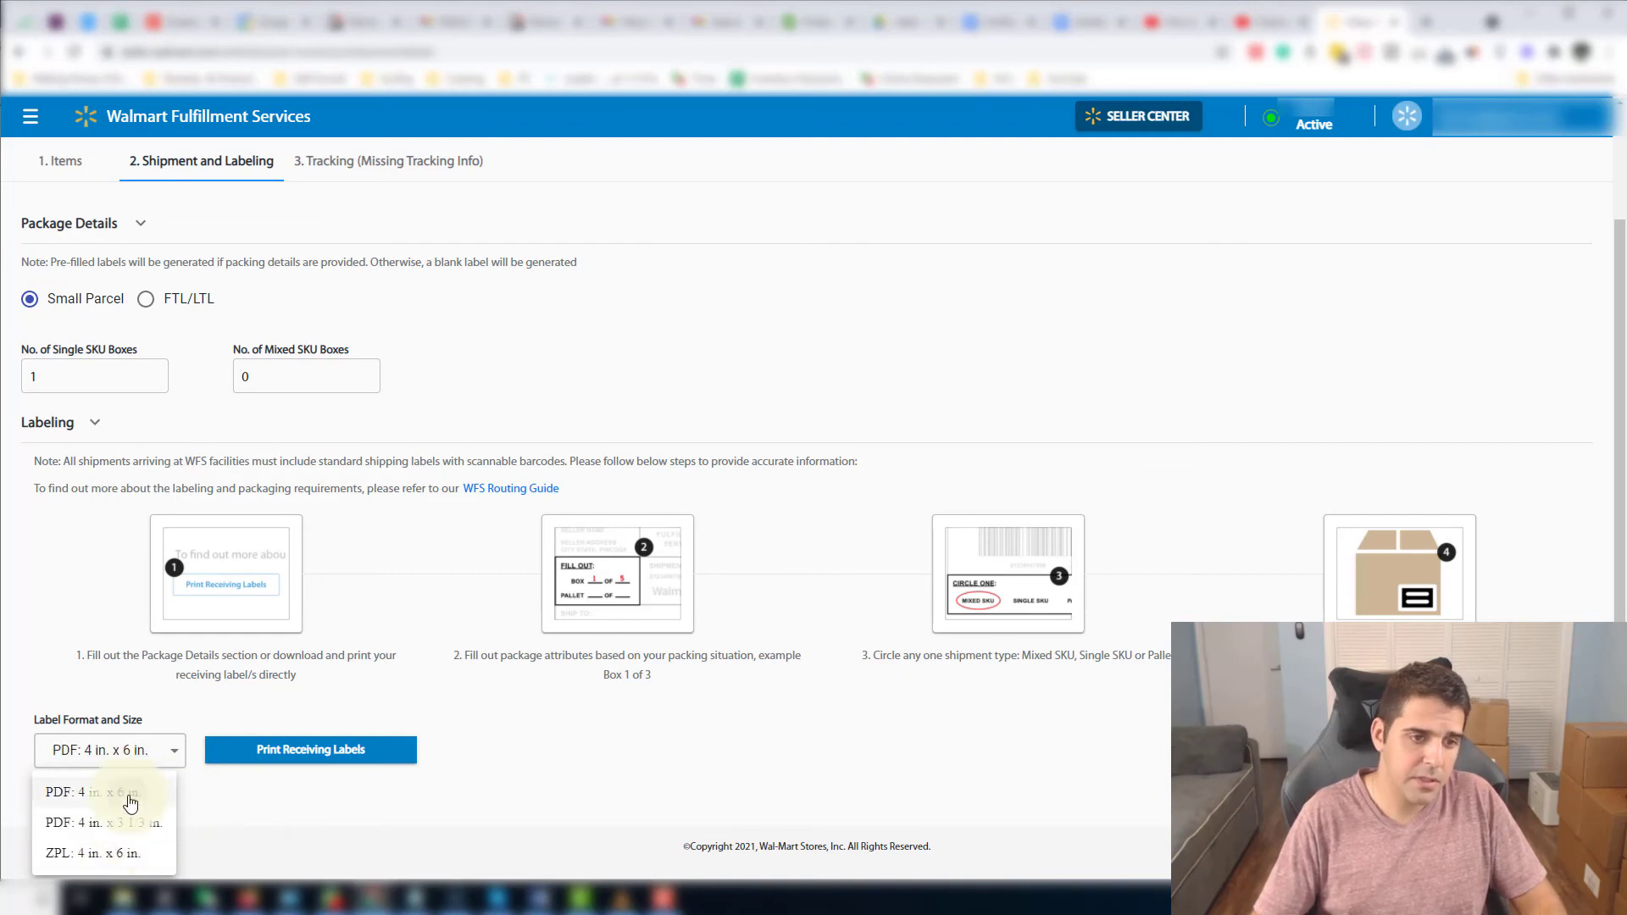
pyautogui.click(129, 802)
pyautogui.click(118, 753)
pyautogui.click(91, 852)
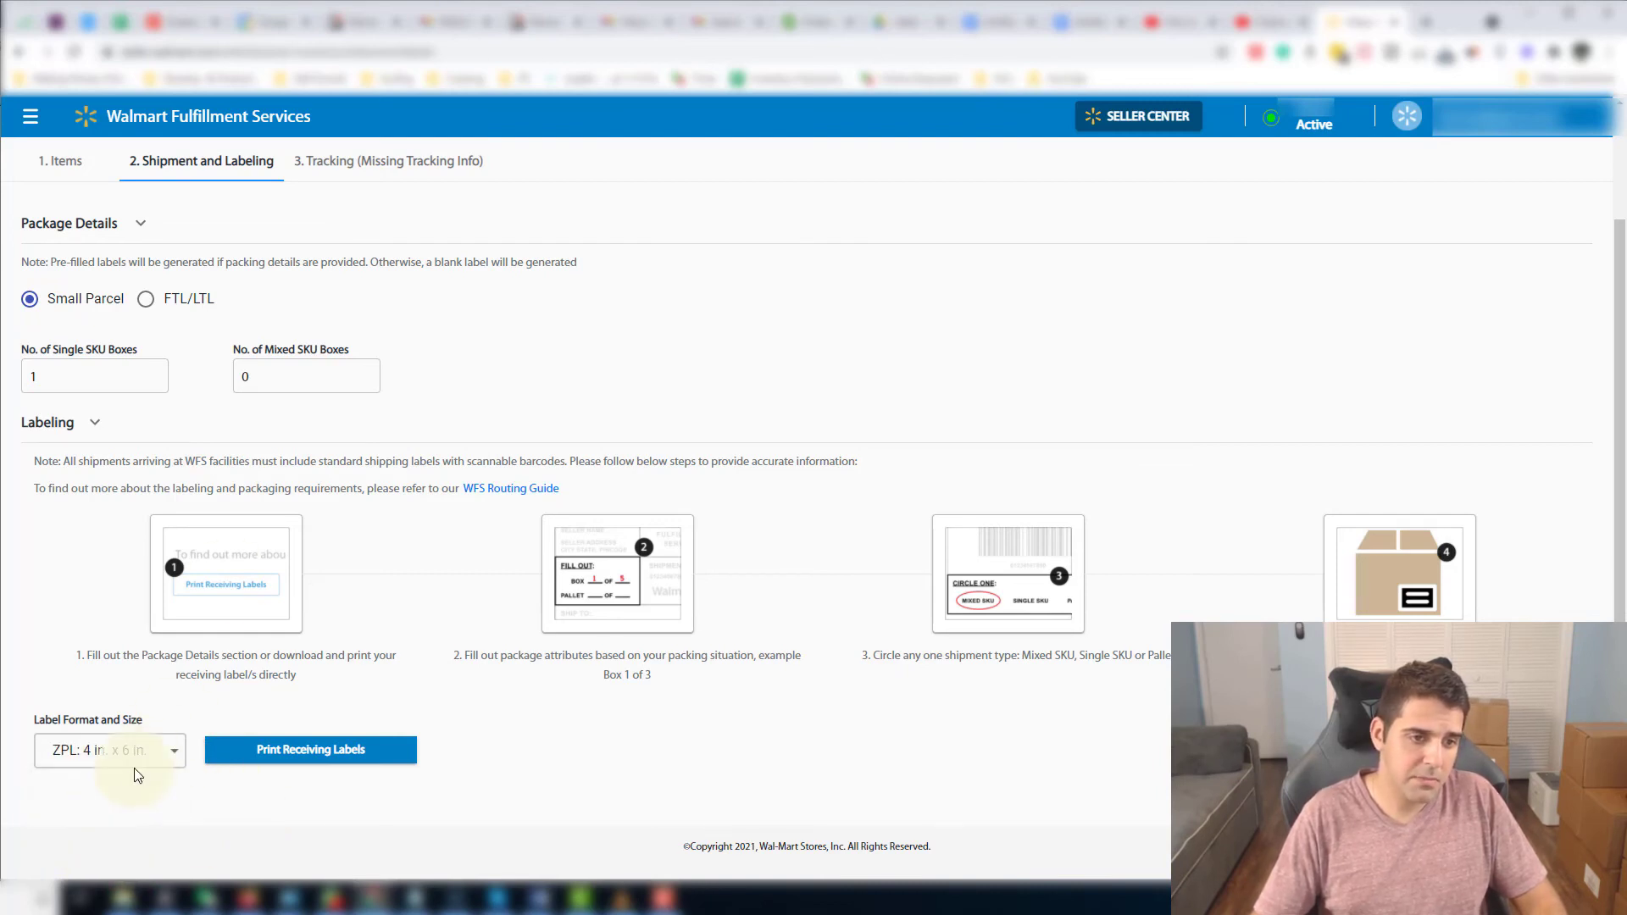
pyautogui.click(134, 767)
pyautogui.click(264, 759)
pyautogui.click(273, 760)
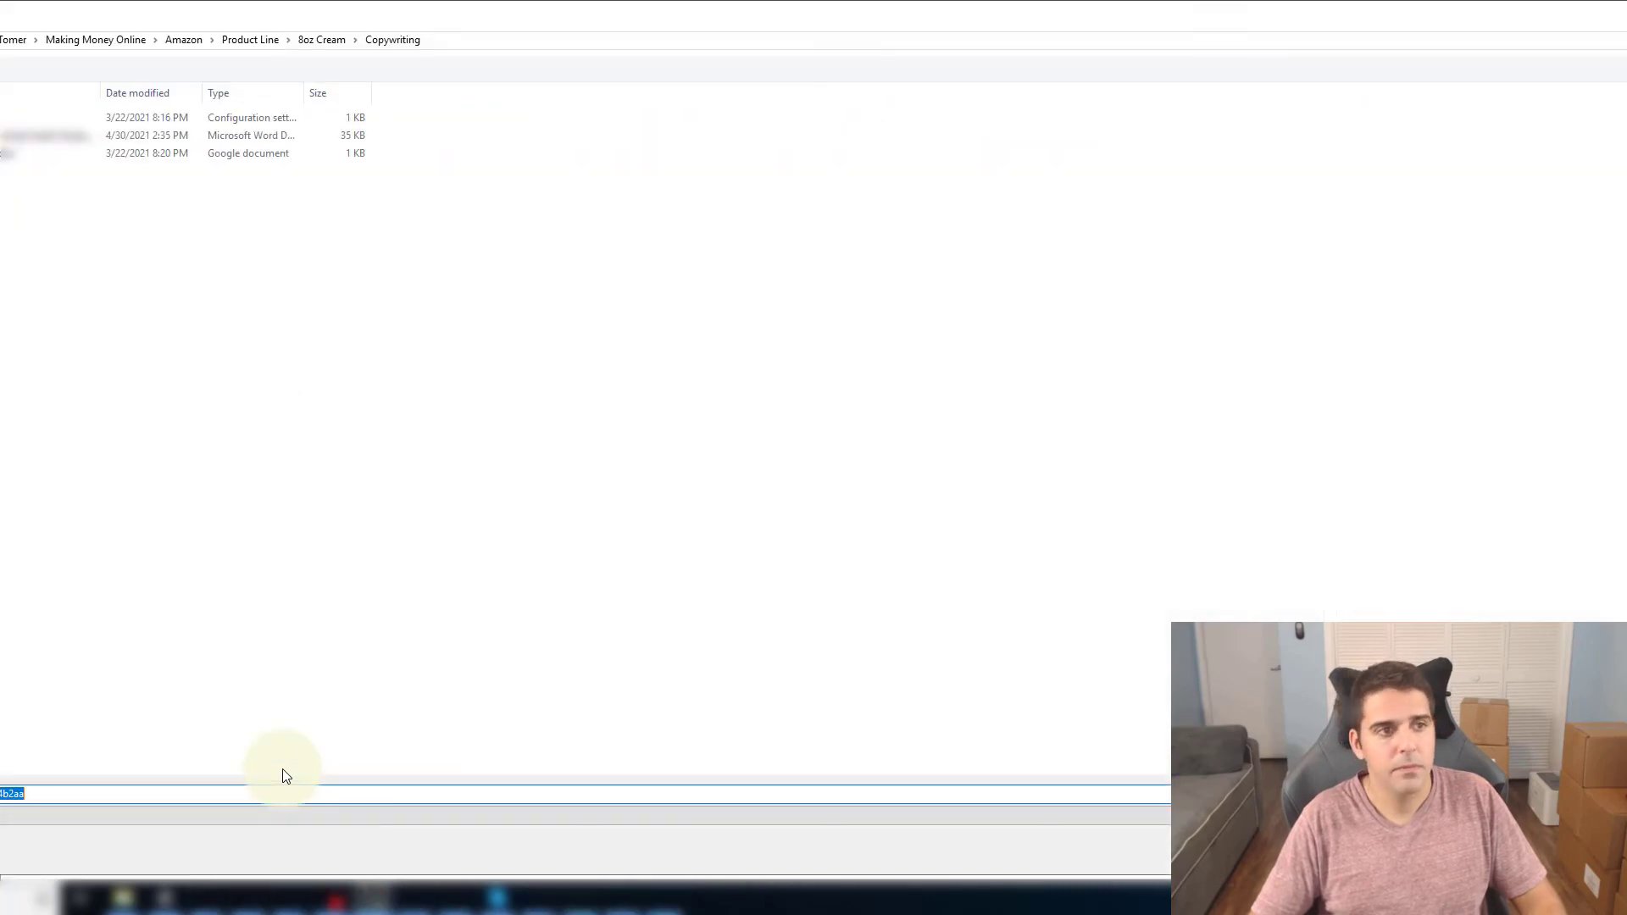
# Step: Save the receiving label file to Downloads, open it, and return to the shipment page
pyautogui.press('Return')
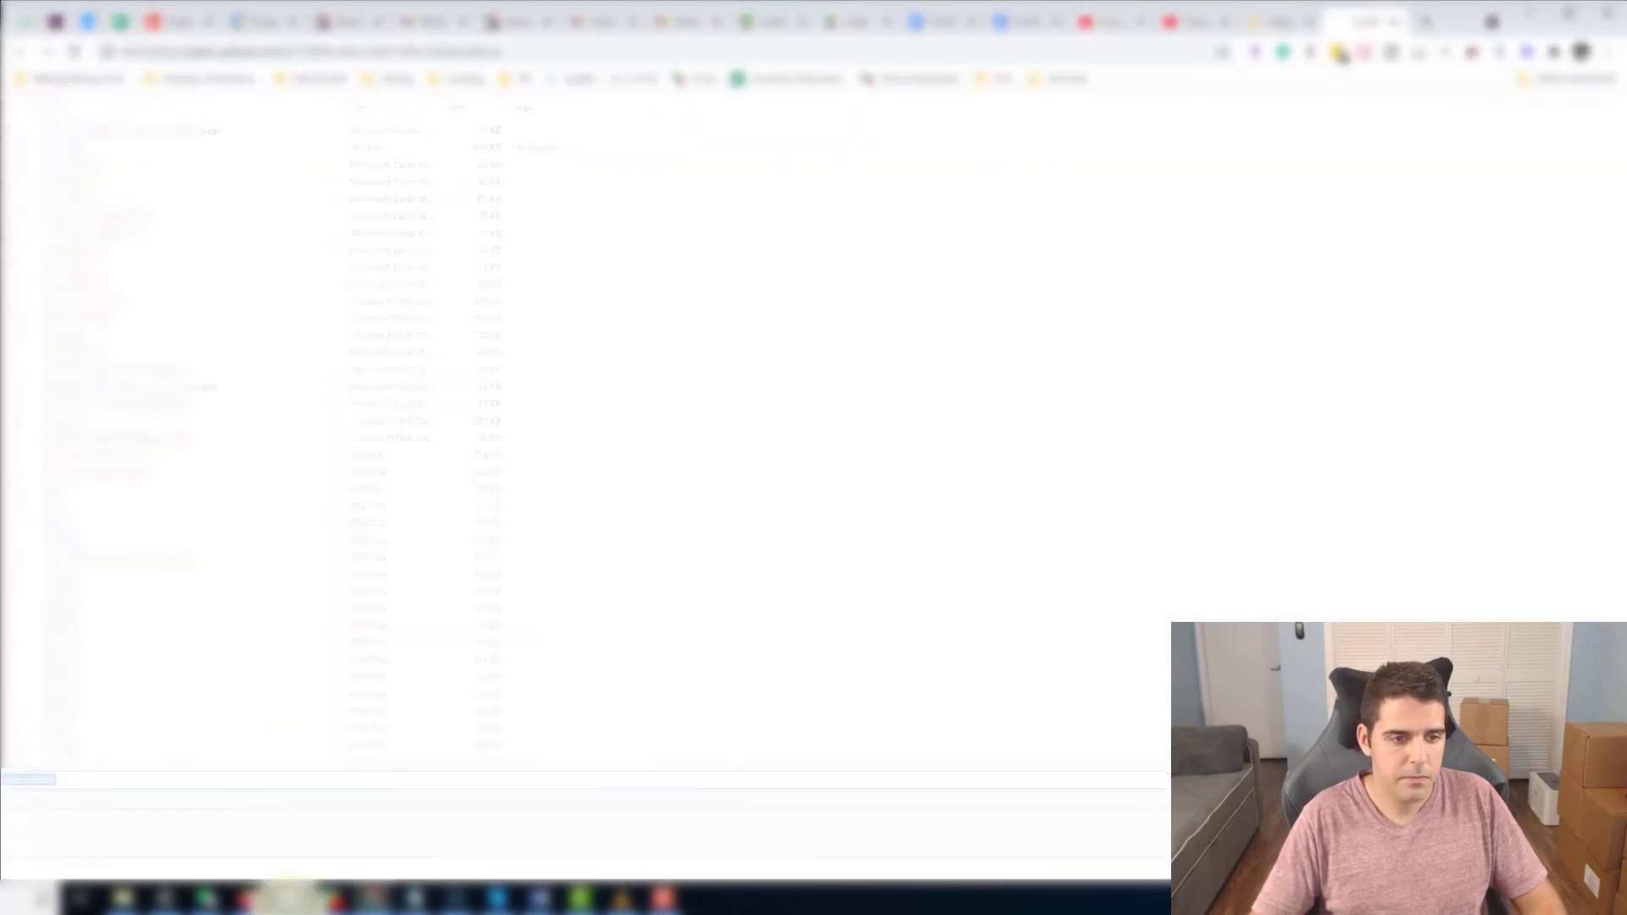
pyautogui.click(115, 856)
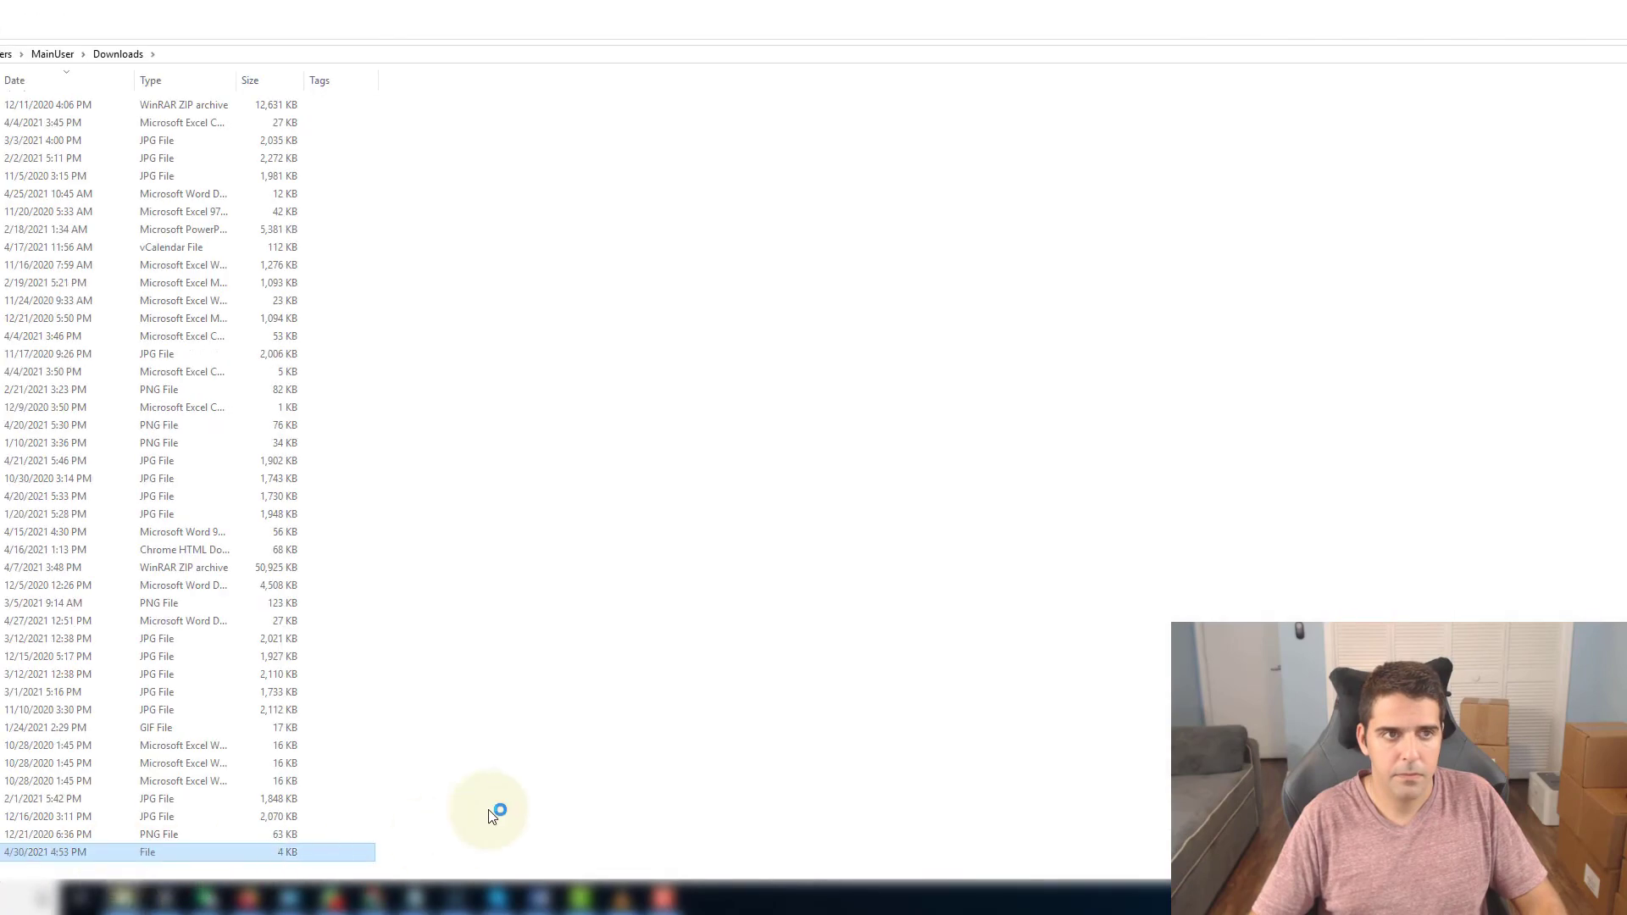
pyautogui.hotkey('alt', 'Tab')
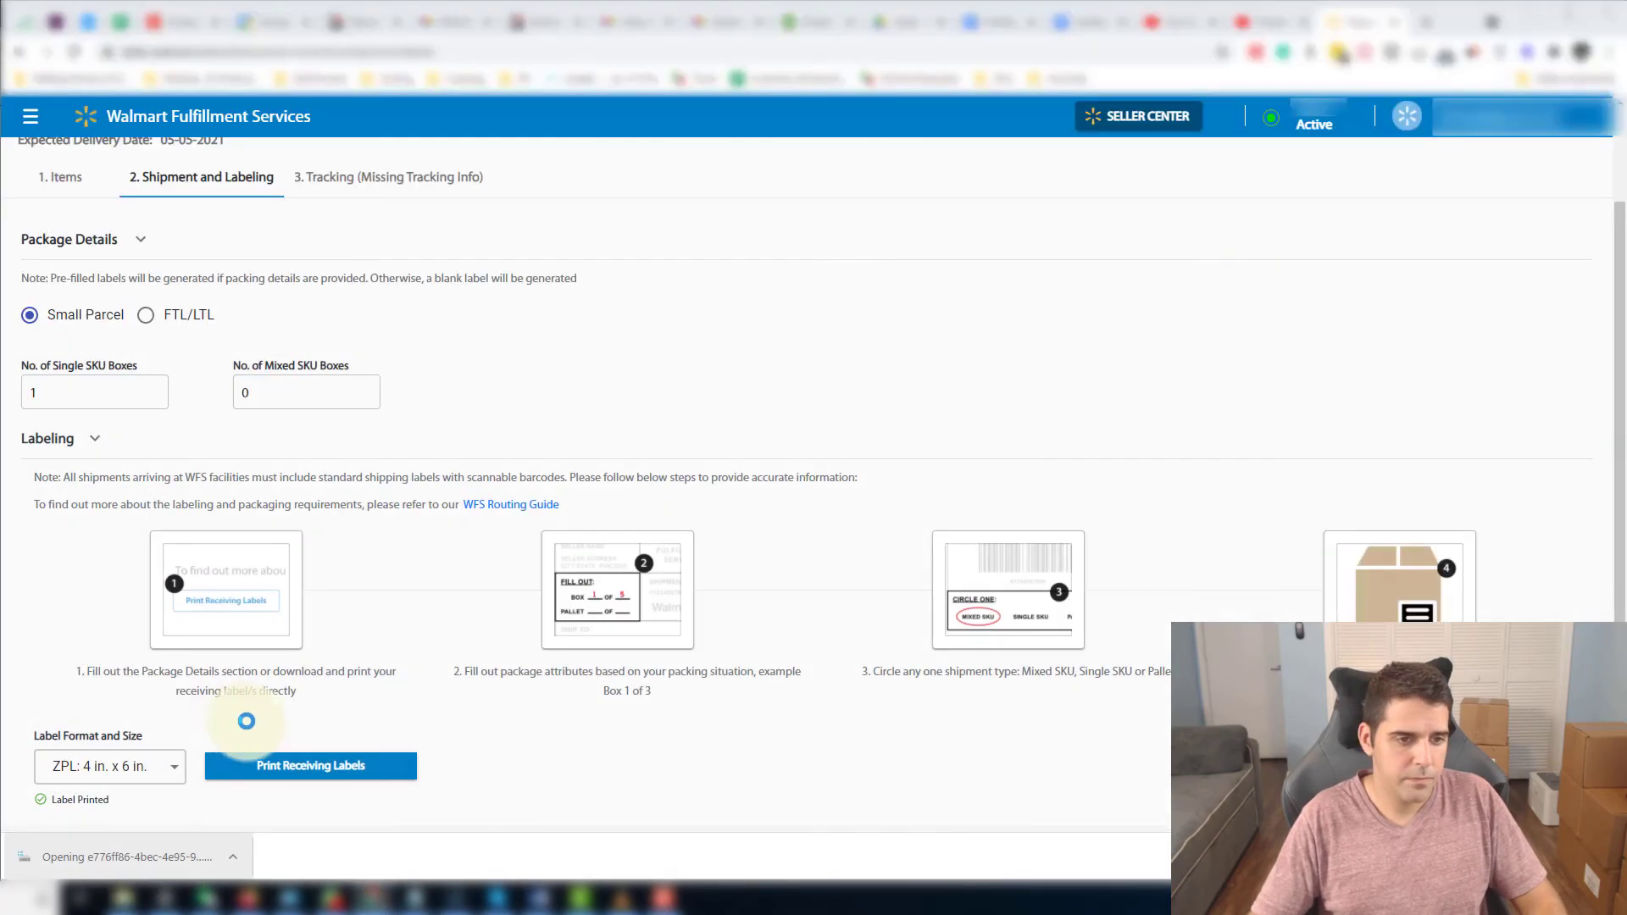
# Step: Regenerate the receiving labels as PDF: 4 in. x 6 in., then return to the Walmart tab
pyautogui.click(108, 766)
pyautogui.click(101, 792)
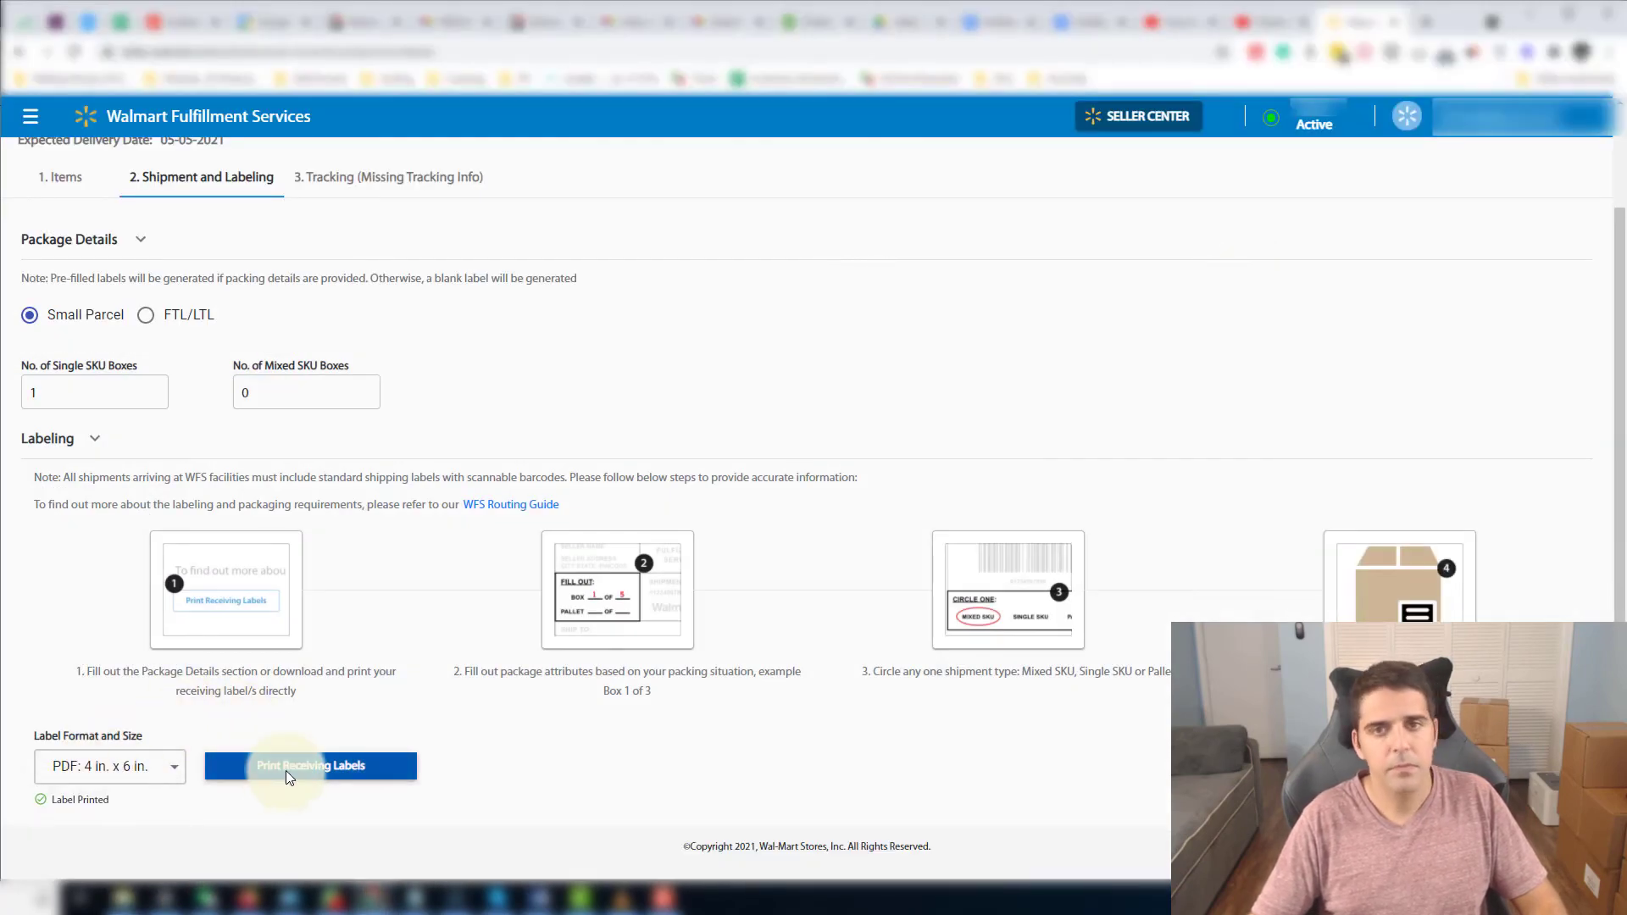
pyautogui.click(286, 767)
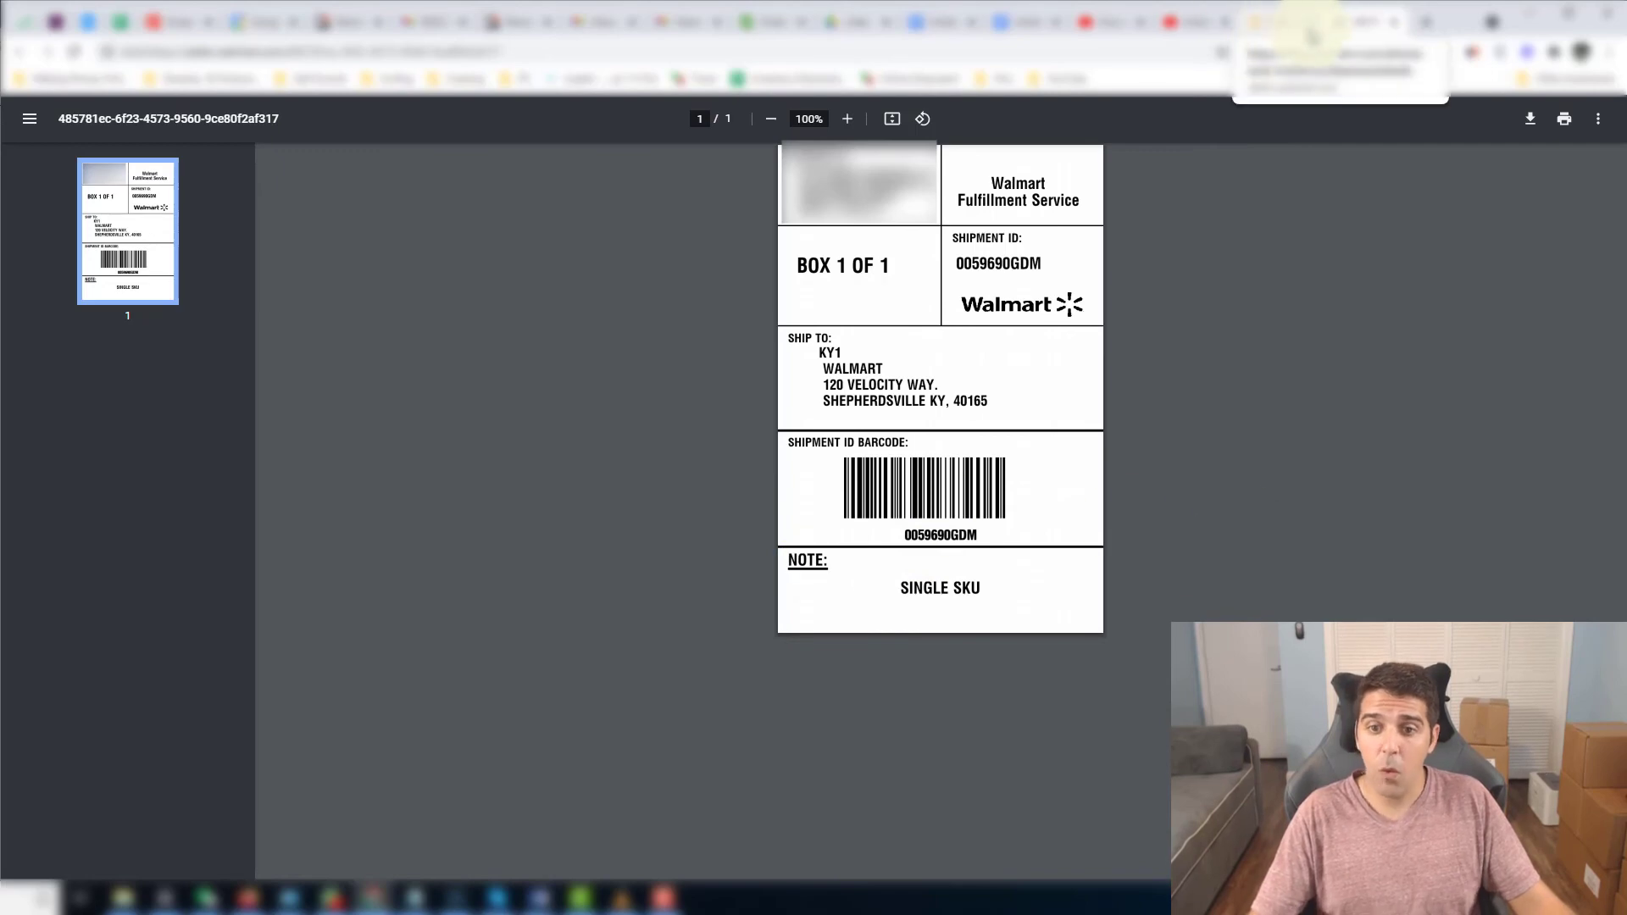
pyautogui.click(1271, 22)
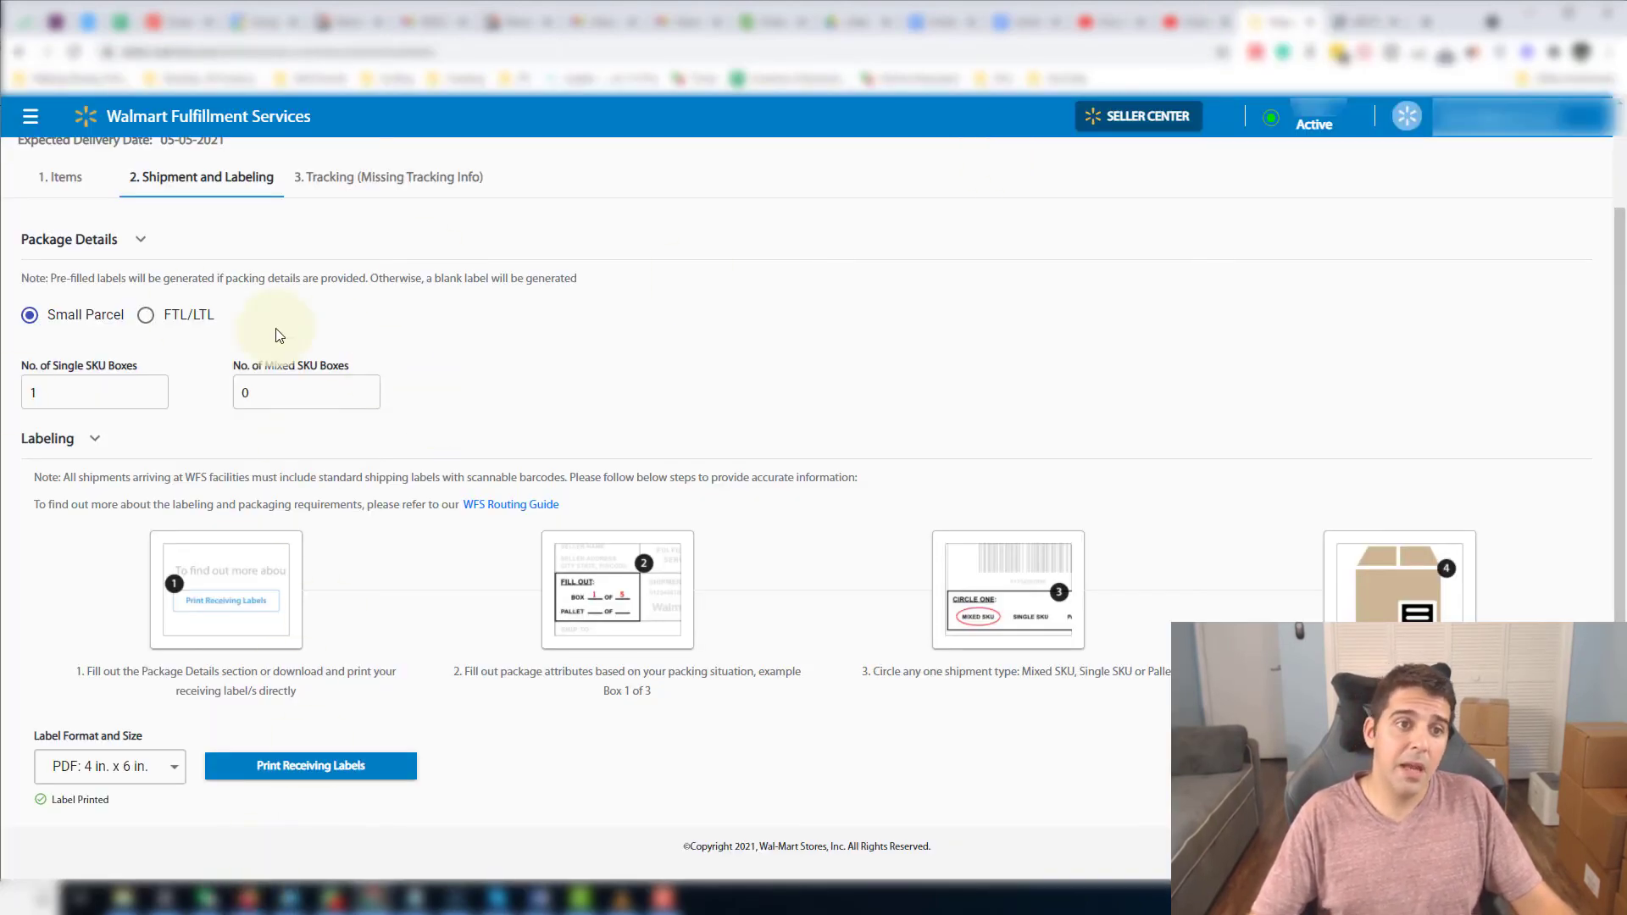
# Step: Open the 3. Tracking step, check the Carrier Name list, and select the Tracking Number box
pyautogui.click(330, 177)
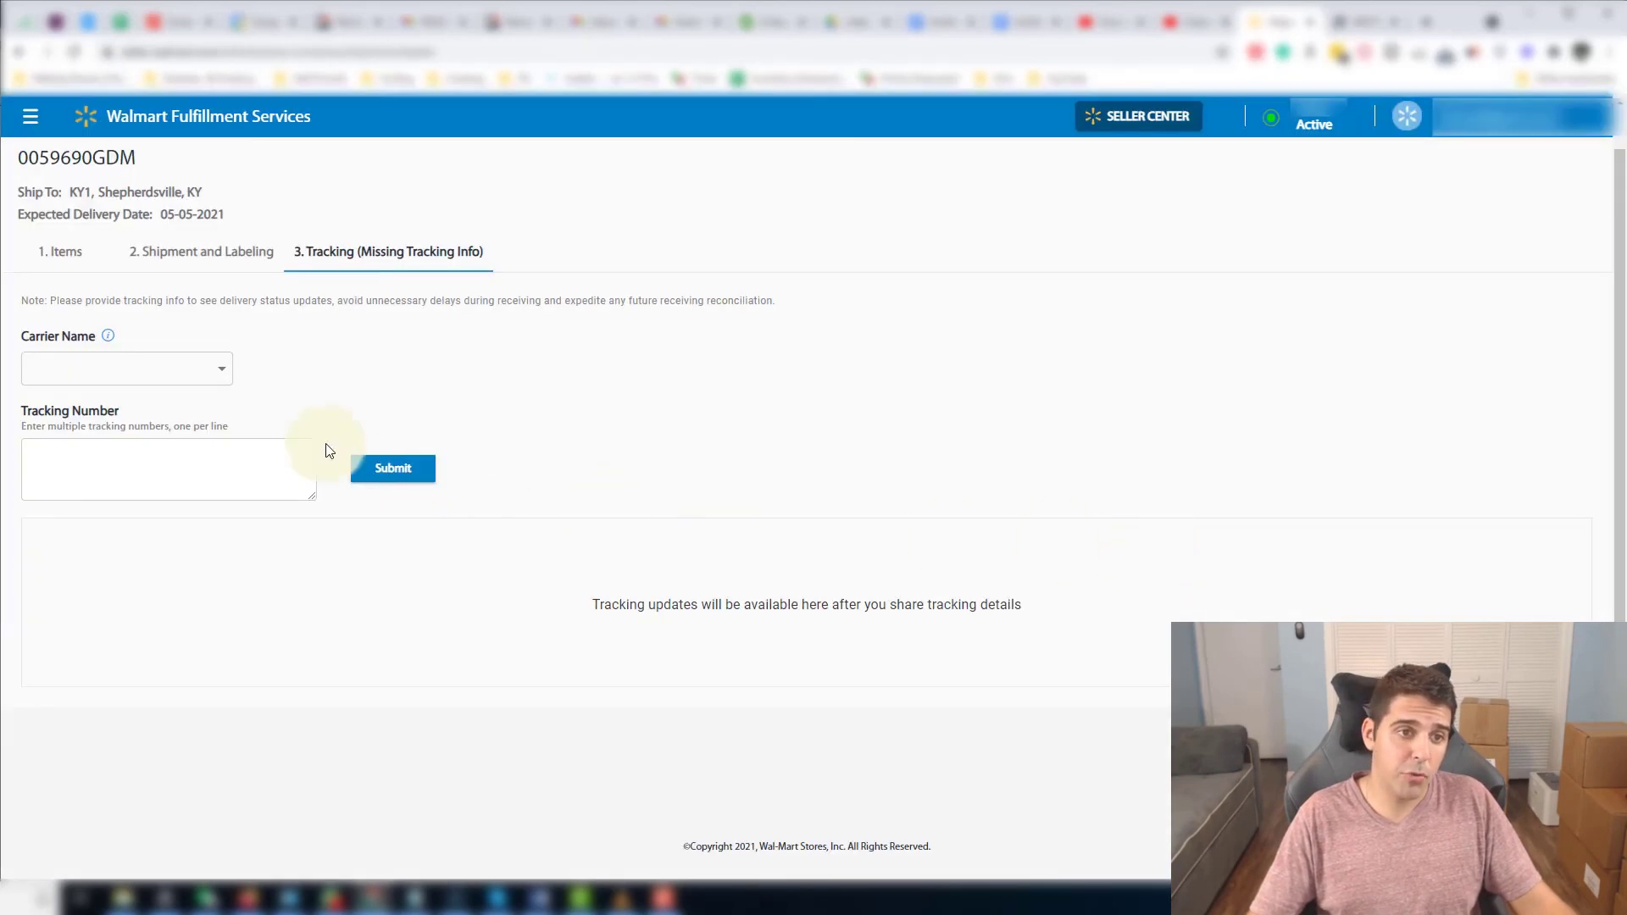
pyautogui.click(193, 371)
pyautogui.click(308, 472)
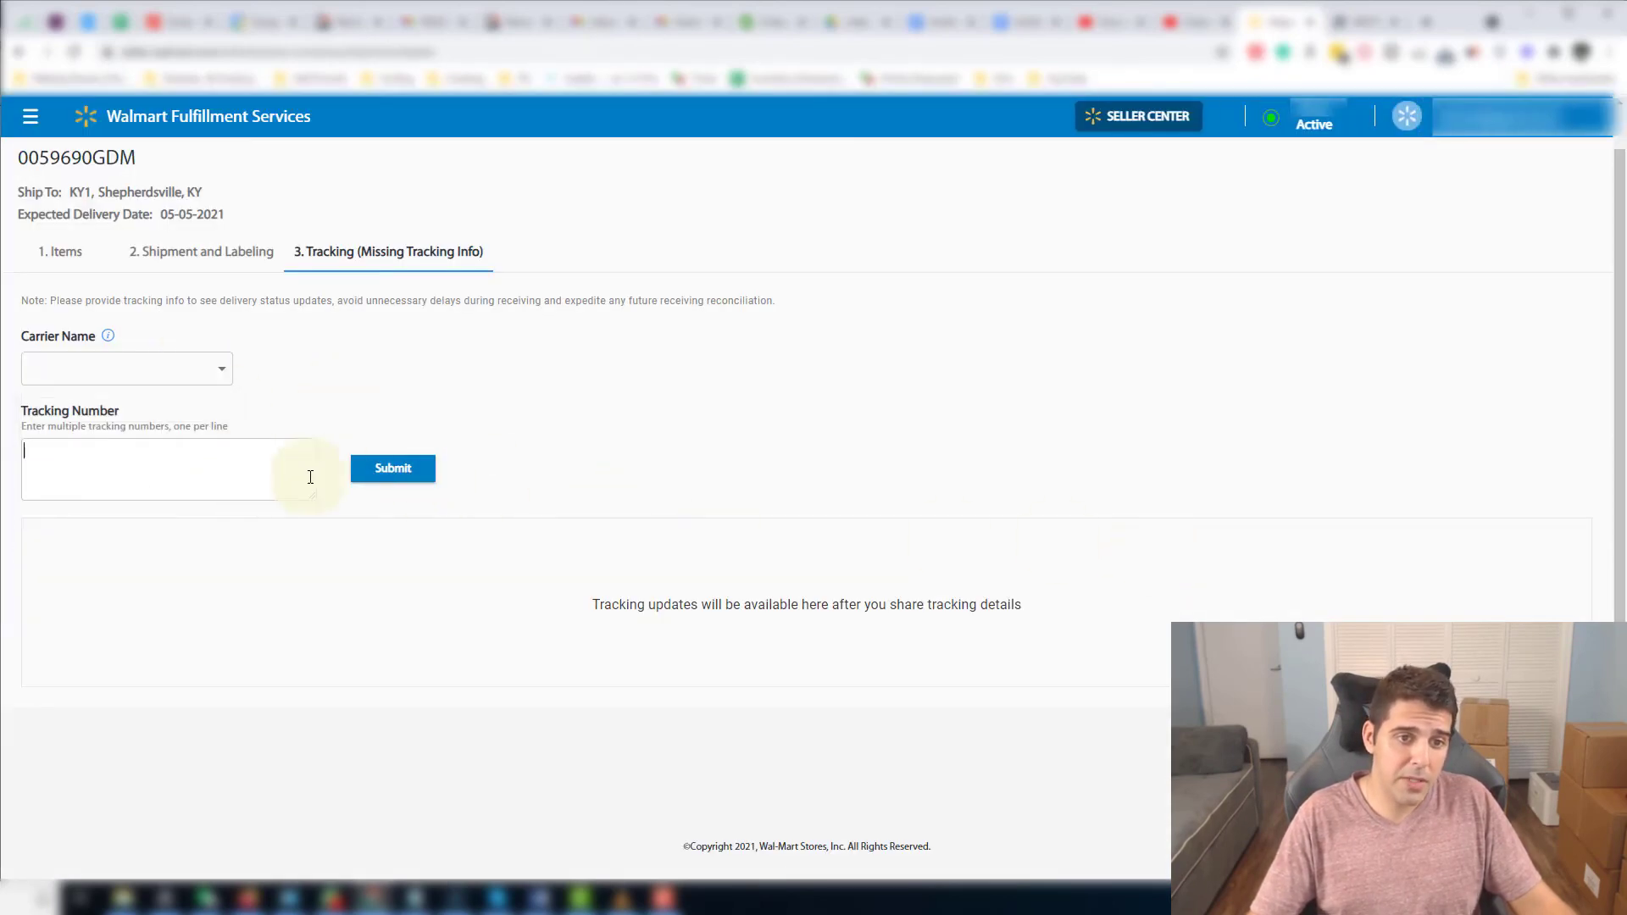